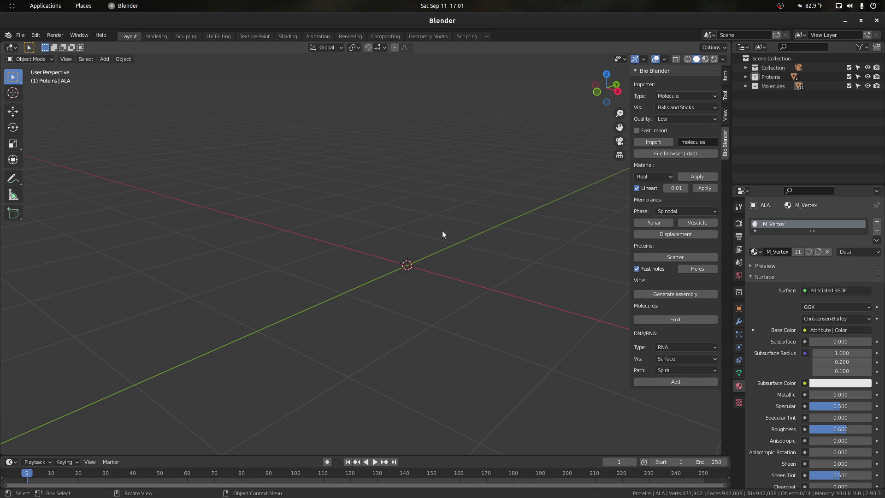
# - Generate a planar lipid membrane with the Spinodal phase
pyautogui.scroll(-2, 464, 200)
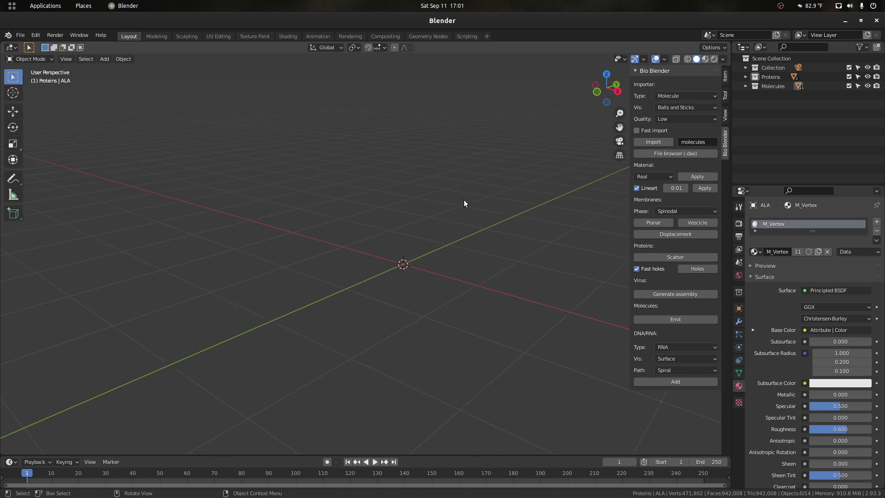
pyautogui.scroll(3, 464, 200)
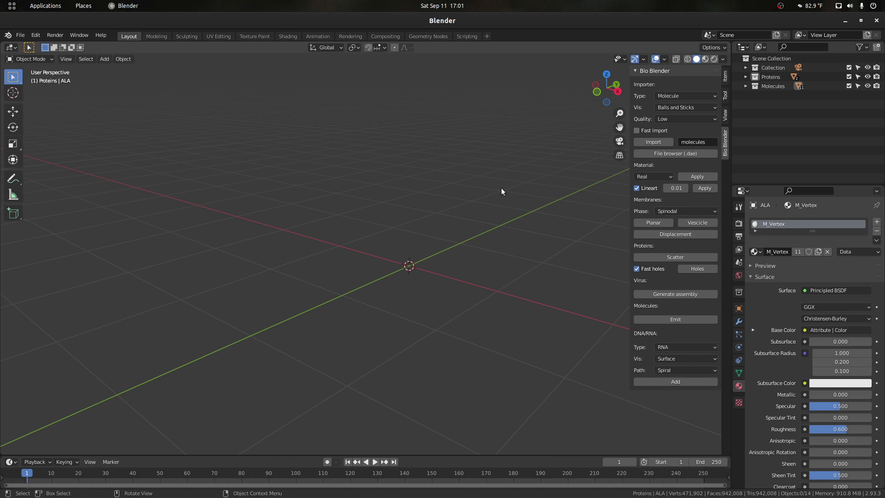
pyautogui.scroll(2, 501, 189)
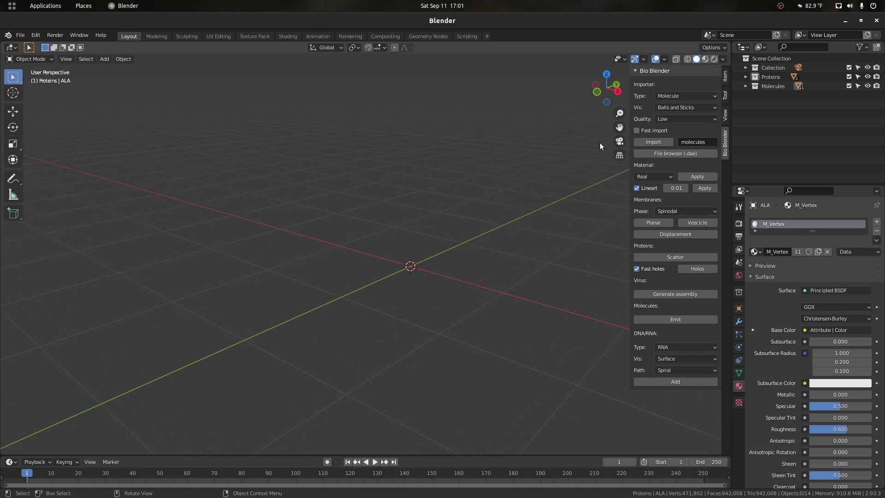
pyautogui.moveTo(620, 124); pyautogui.dragTo(565, 123)
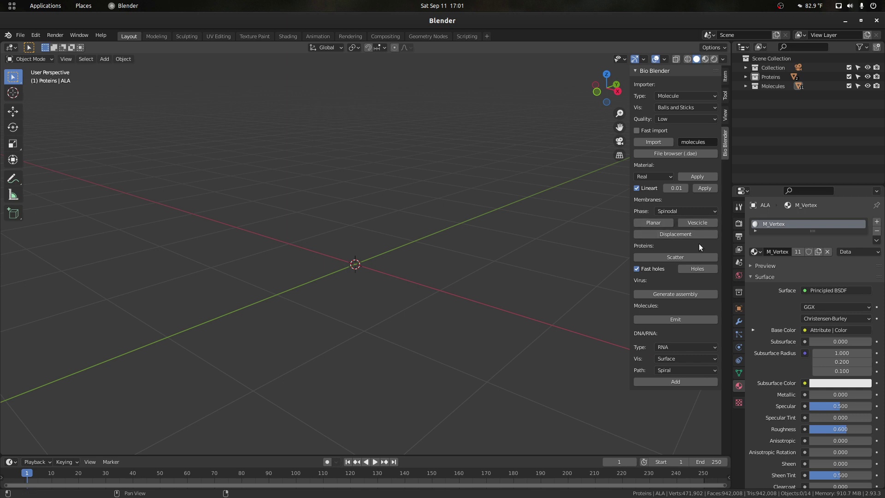
pyautogui.click(658, 222)
pyautogui.click(610, 262)
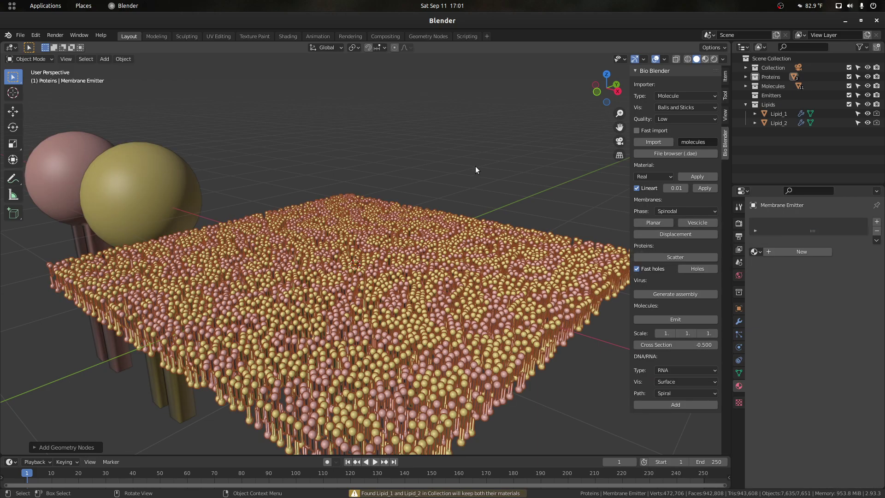
# - Examine the generated lipid membrane and its two source lipids from several angles and distances
pyautogui.moveTo(613, 88)
pyautogui.mouseDown()
pyautogui.moveTo(599, 92)
pyautogui.moveTo(609, 94)
pyautogui.mouseUp()
pyautogui.click(438, 218)
pyautogui.scroll(-1, 438, 219)
pyautogui.scroll(-1, 438, 218)
pyautogui.scroll(2, 457, 178)
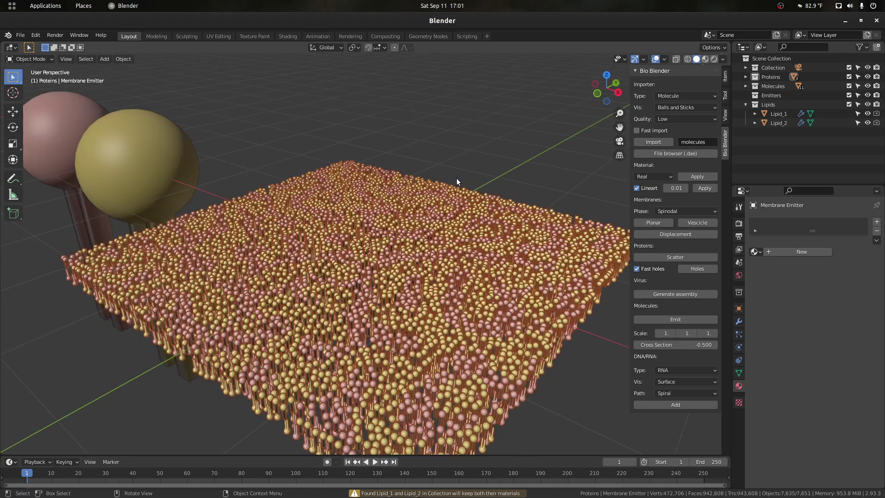
pyautogui.click(482, 141)
pyautogui.scroll(-2, 482, 141)
pyautogui.scroll(2, 483, 141)
pyautogui.moveTo(610, 87); pyautogui.dragTo(567, 155)
pyautogui.moveTo(603, 98); pyautogui.dragTo(589, 103)
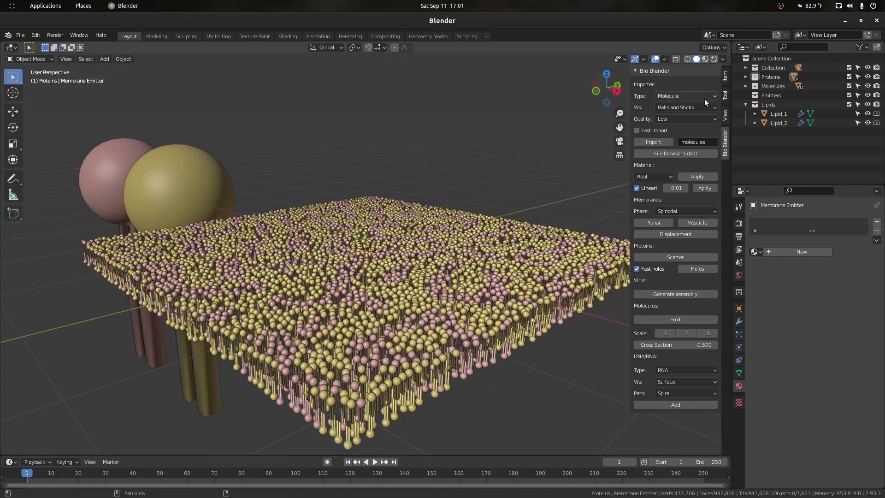
# - Create a new collection below the Lipids collection and name it Proteins
pyautogui.rightClick(762, 138)
pyautogui.click(763, 128)
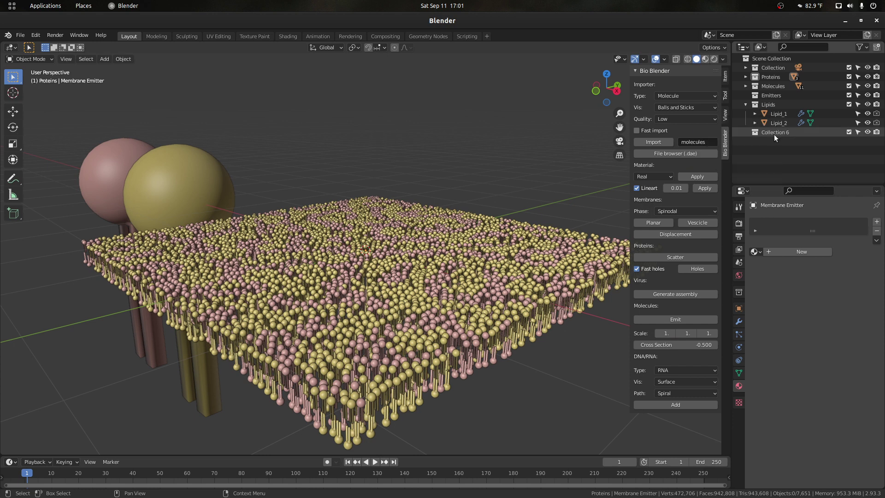
pyautogui.doubleClick(782, 133)
pyautogui.write('Protein')
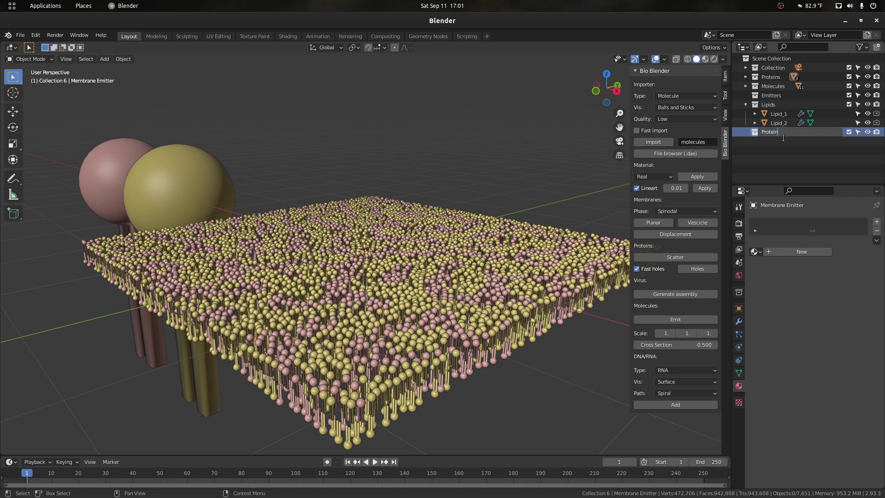
pyautogui.write('s')
pyautogui.press('Return')
# - Rename the original Proteins collection to Proteins_1
pyautogui.doubleClick(777, 77)
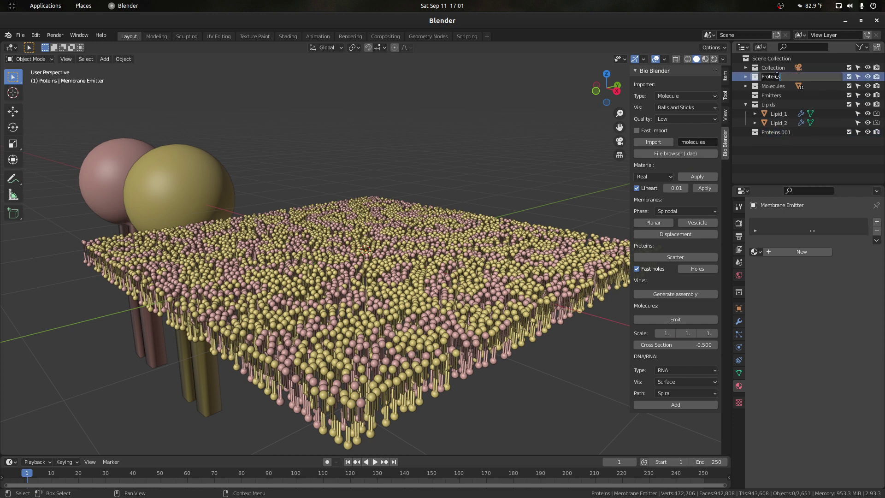
pyautogui.click(784, 76)
pyautogui.write('_1')
pyautogui.press('Return')
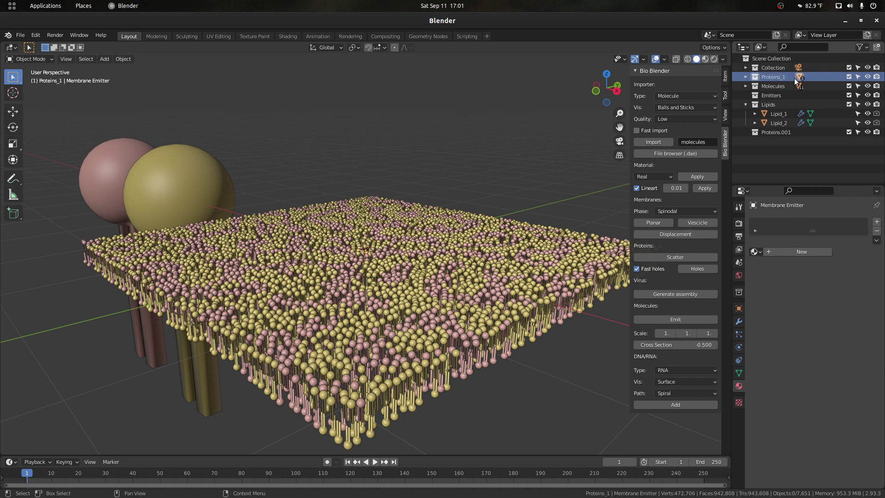
# - Rename the new Proteins.001 collection to Proteins
pyautogui.click(791, 131)
pyautogui.rightClick(789, 132)
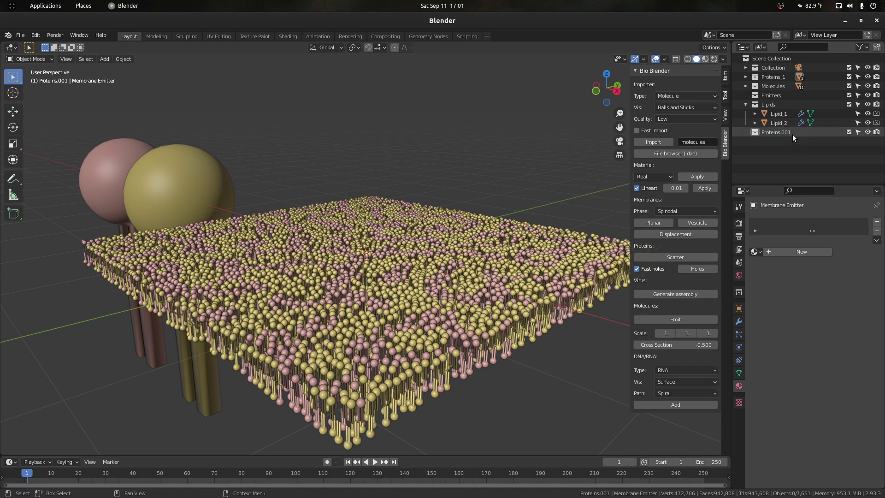
pyautogui.doubleClick(784, 131)
pyautogui.click(793, 135)
pyautogui.press('BackSpace')
pyautogui.press('Return')
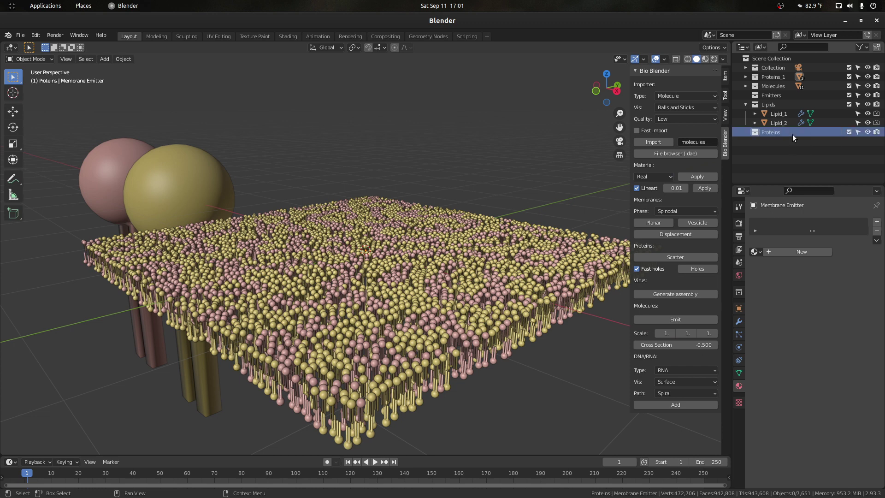
# - Add a monkey mesh to the Proteins collection and give it a level 3 subdivision surface
pyautogui.scroll(-2, 433, 159)
pyautogui.click(104, 59)
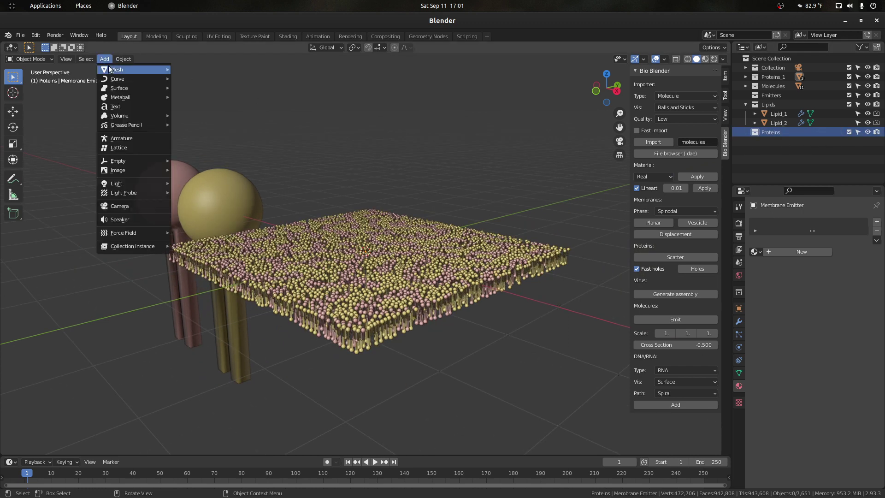
pyautogui.moveTo(119, 70)
pyautogui.click(193, 156)
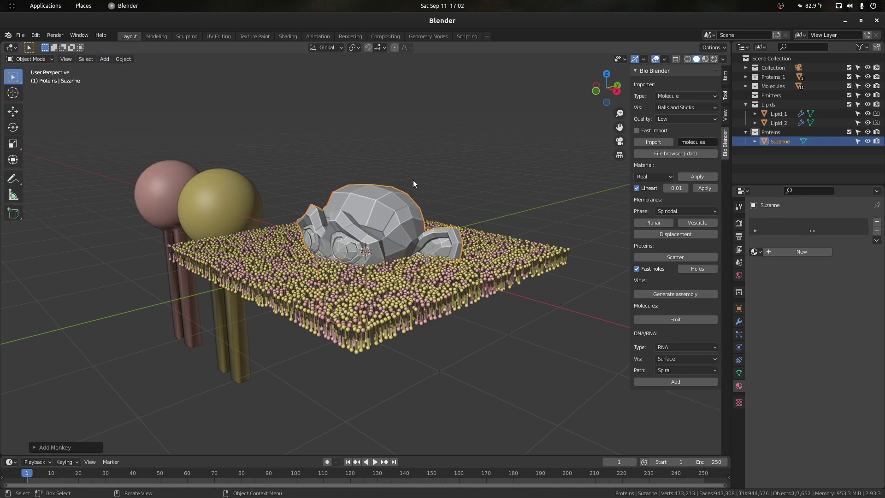
pyautogui.hotkey('ctrl', '3')
pyautogui.click(412, 197)
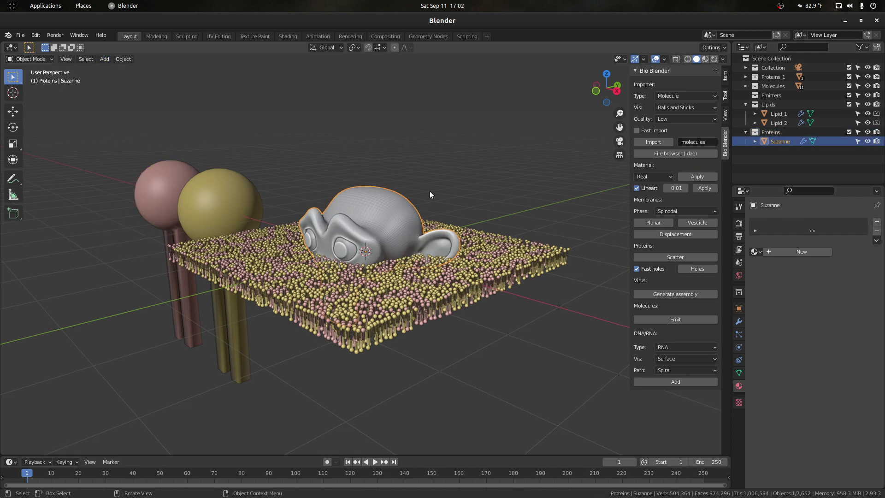
# - Move the monkey along the Y axis off the membrane and shade it smooth
pyautogui.press('g')
pyautogui.press('y')
pyautogui.click(489, 170)
pyautogui.rightClick(501, 185)
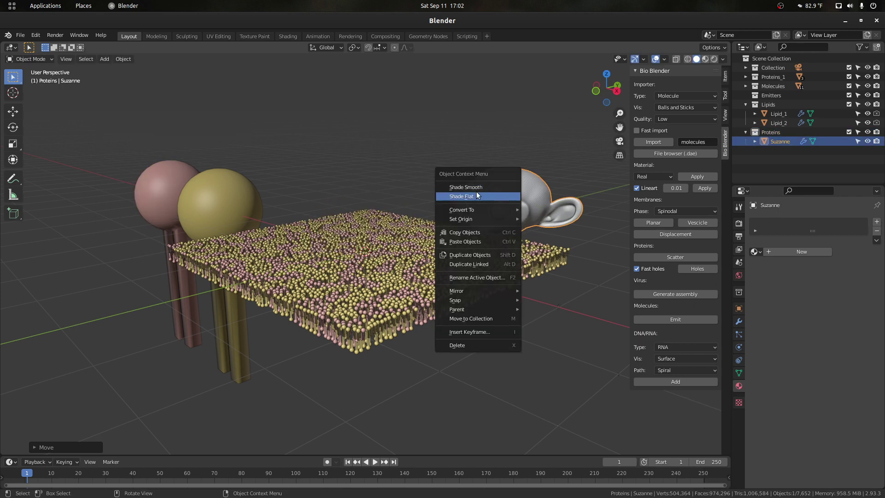
pyautogui.click(484, 186)
pyautogui.click(104, 59)
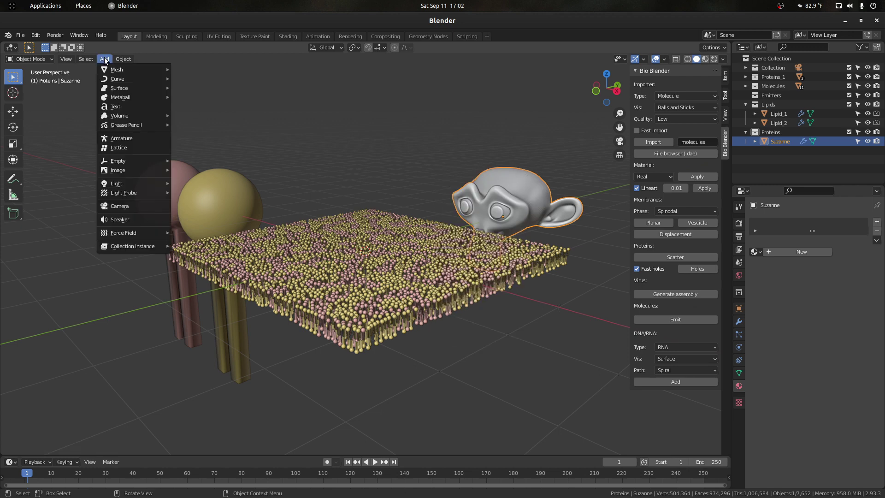
pyautogui.moveTo(121, 70)
pyautogui.click(193, 88)
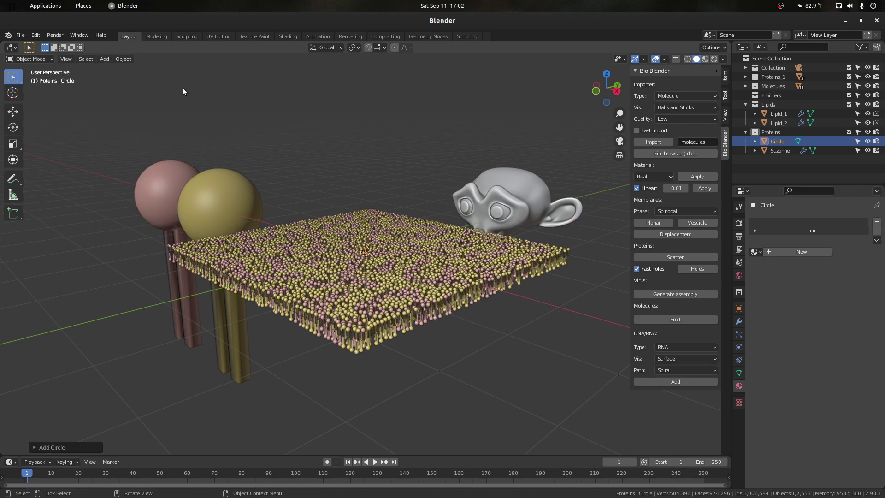
pyautogui.press('Delete')
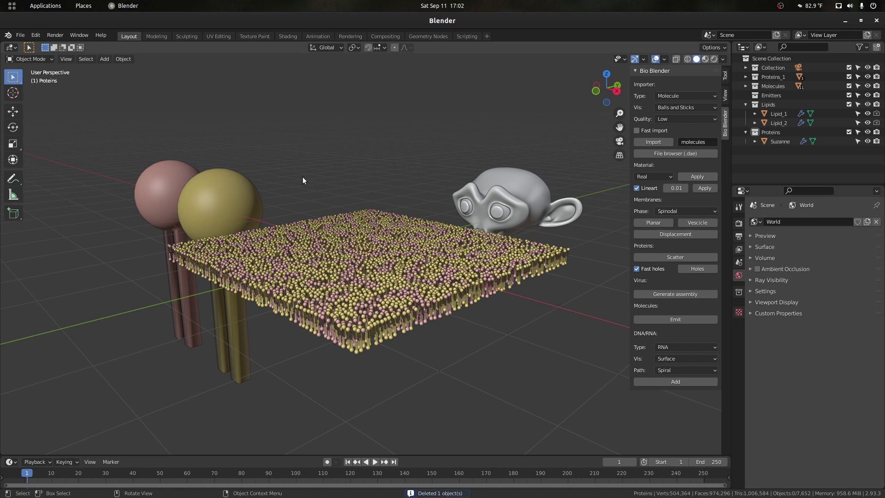
# - Add a UV sphere to the Proteins collection with a subdivision surface and smooth shading
pyautogui.click(104, 59)
pyautogui.moveTo(121, 69)
pyautogui.click(198, 97)
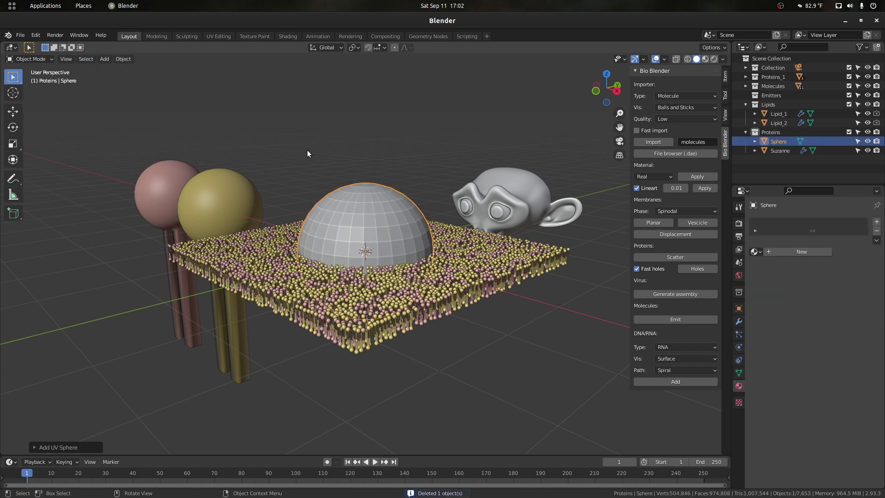
pyautogui.rightClick(335, 201)
pyautogui.click(336, 201)
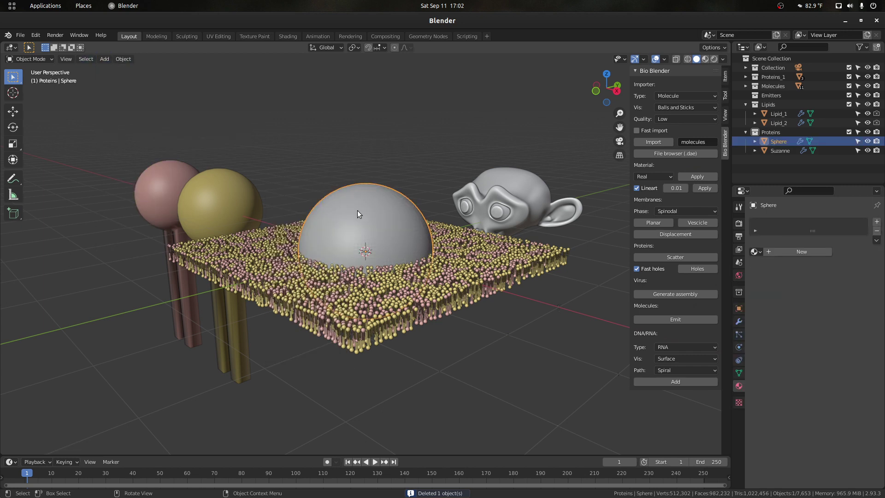
# - Move the sphere along the Y axis to just behind the monkey and deselect it
pyautogui.press('g')
pyautogui.press('y')
pyautogui.click(576, 132)
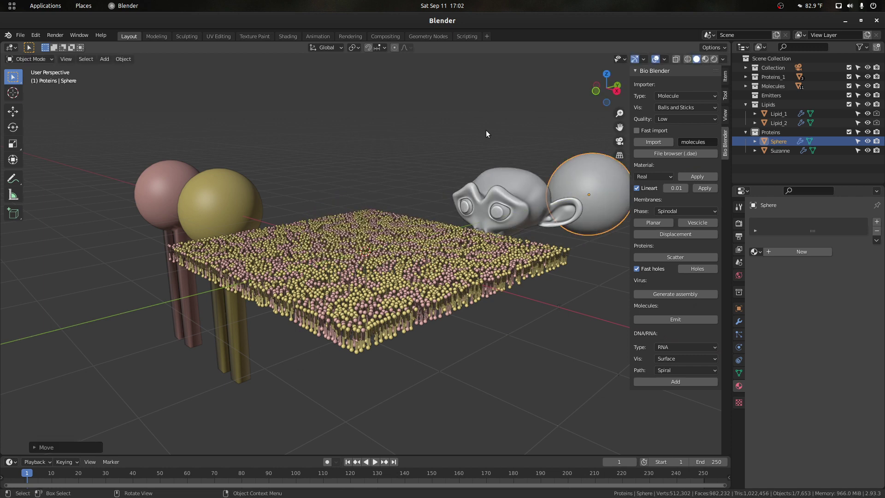
pyautogui.click(486, 130)
# - Add a cylinder mesh to the Proteins collection and shade it smooth
pyautogui.click(105, 59)
pyautogui.moveTo(124, 69)
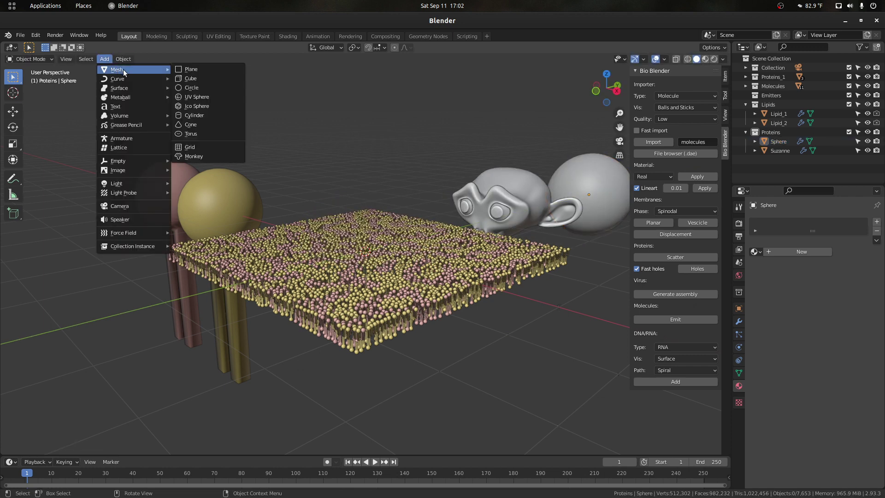
pyautogui.click(199, 116)
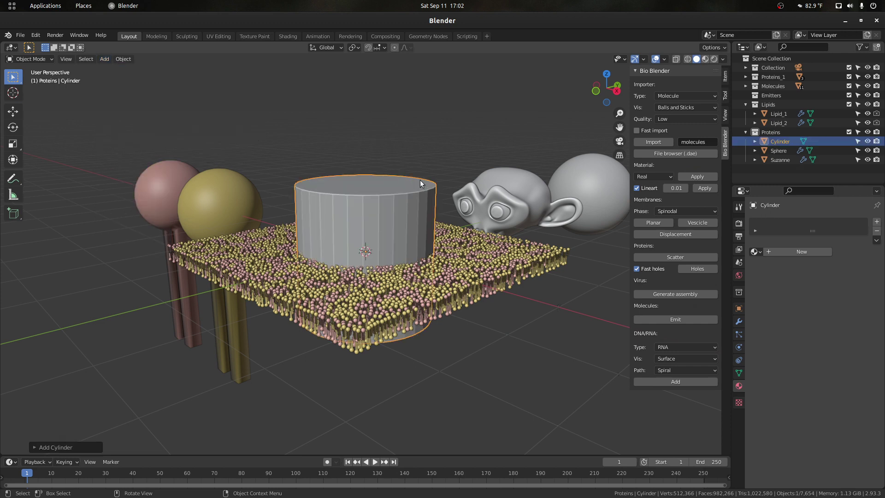
pyautogui.scroll(3, 383, 198)
pyautogui.rightClick(346, 190)
pyautogui.click(344, 191)
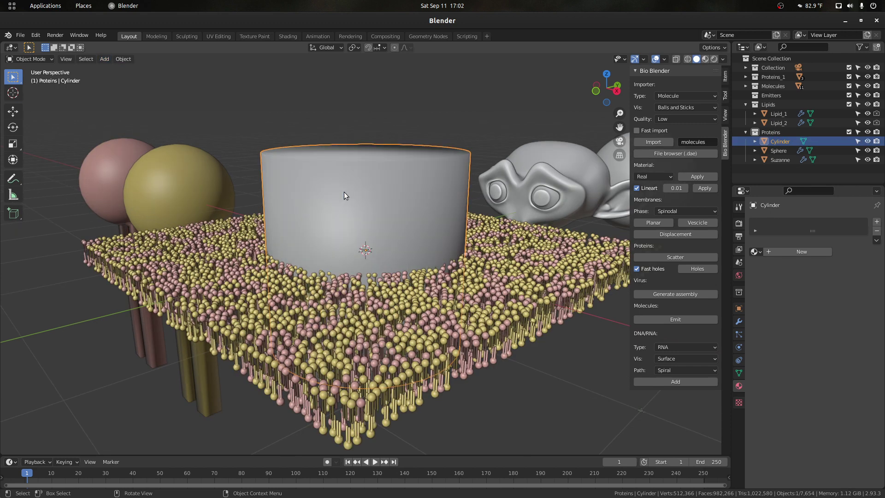
# - Enable Auto Smooth at 30° in the cylinder's normals settings
pyautogui.scroll(-4, 382, 158)
pyautogui.scroll(2, 381, 158)
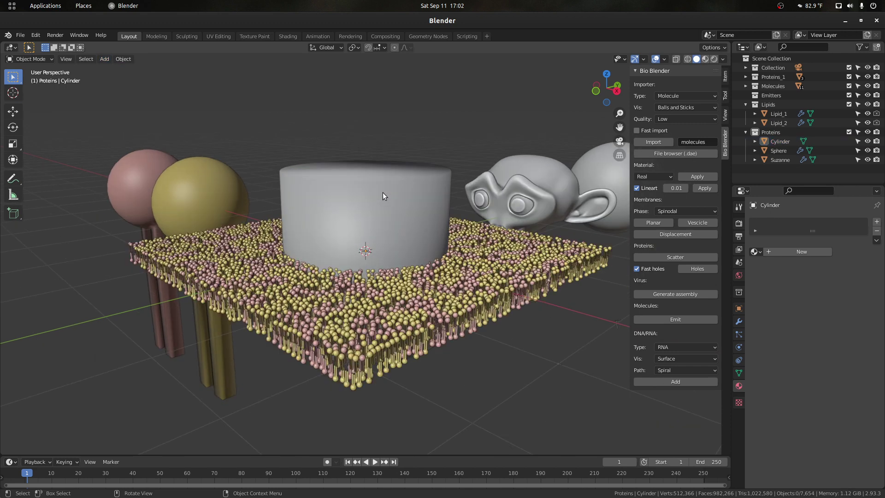
pyautogui.click(739, 373)
pyautogui.click(761, 380)
pyautogui.click(804, 393)
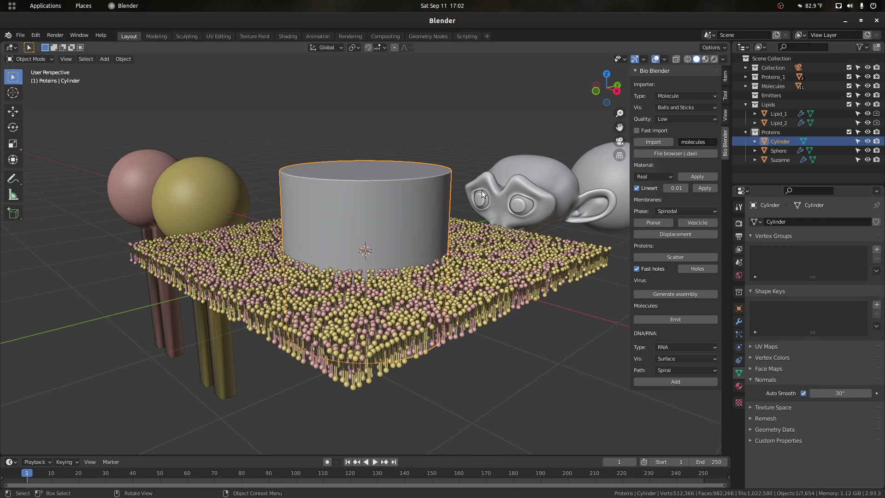
# - Move the cylinder along the Y axis to just beyond the sphere
pyautogui.scroll(-2, 438, 170)
pyautogui.click(403, 152)
pyautogui.click(375, 190)
pyautogui.press('g')
pyautogui.press('y')
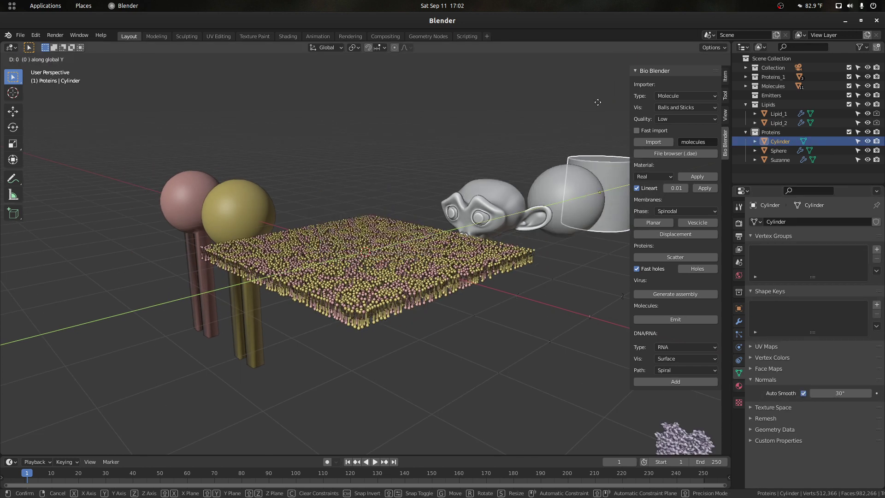
pyautogui.click(610, 93)
# - Scale the cylinder, sphere and monkey together down to about 0.17 of their size
pyautogui.scroll(-1, 579, 175)
pyautogui.keyDown('shift'); pyautogui.click(532, 211); pyautogui.keyUp('shift')
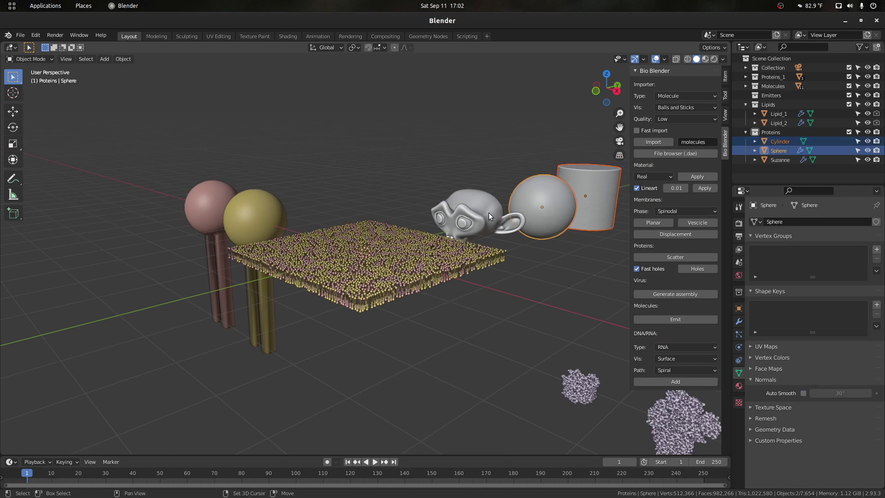
pyautogui.keyDown('shift'); pyautogui.click(489, 212); pyautogui.keyUp('shift')
pyautogui.scroll(-3, 507, 207)
pyautogui.press('s')
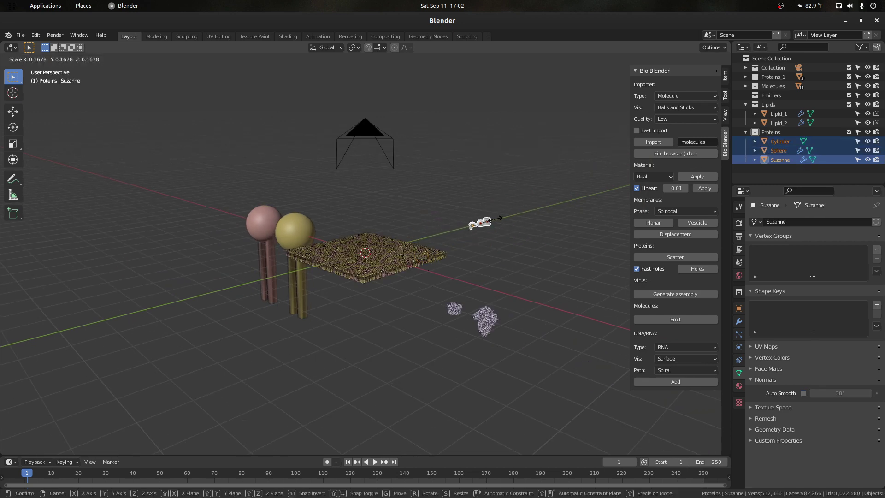
pyautogui.click(500, 220)
# - Apply the scale of the cylinder, sphere and monkey, and deselect them
pyautogui.scroll(2, 500, 220)
pyautogui.hotkey('ctrl', 'a')
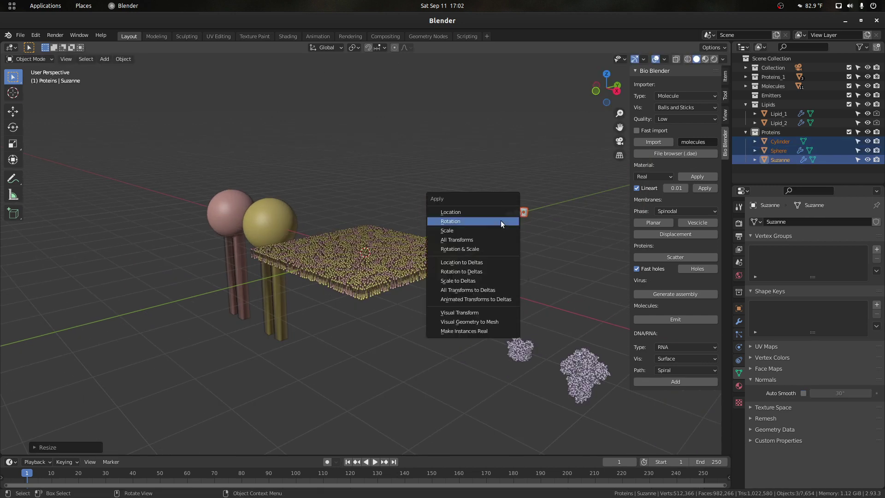
pyautogui.click(478, 228)
pyautogui.scroll(4, 473, 215)
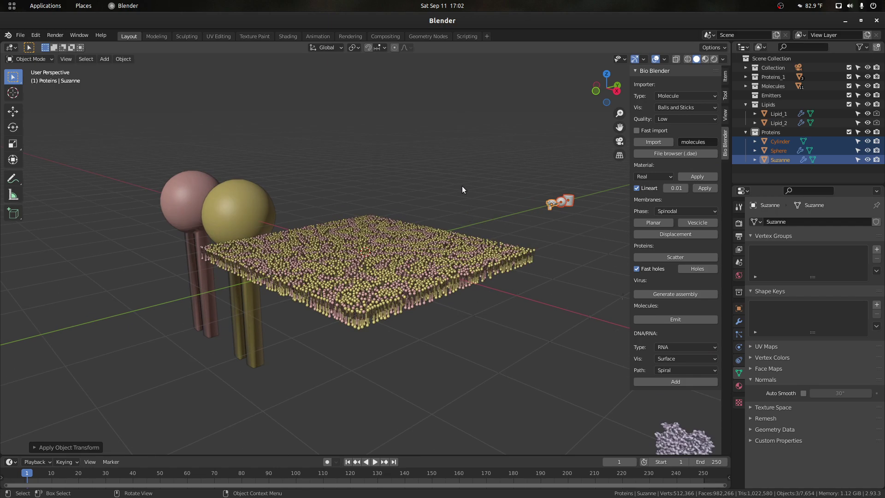
pyautogui.click(462, 187)
# - Examine the membrane and the scaled-down protein objects from different angles and distances
pyautogui.scroll(2, 437, 272)
pyautogui.scroll(-3, 450, 261)
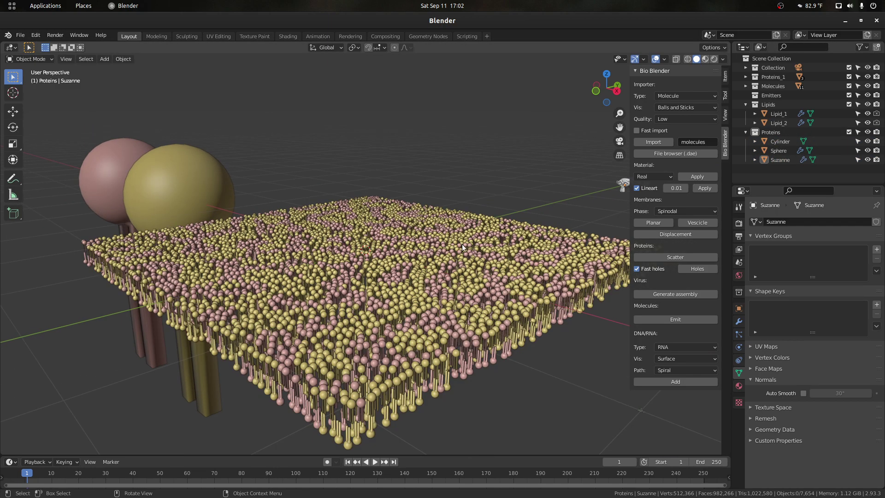
pyautogui.click(462, 244)
pyautogui.scroll(-3, 480, 157)
pyautogui.moveTo(590, 121); pyautogui.dragTo(282, 99, button='middle')
pyautogui.press('a')
pyautogui.scroll(-2, 373, 145)
pyautogui.scroll(4, 357, 226)
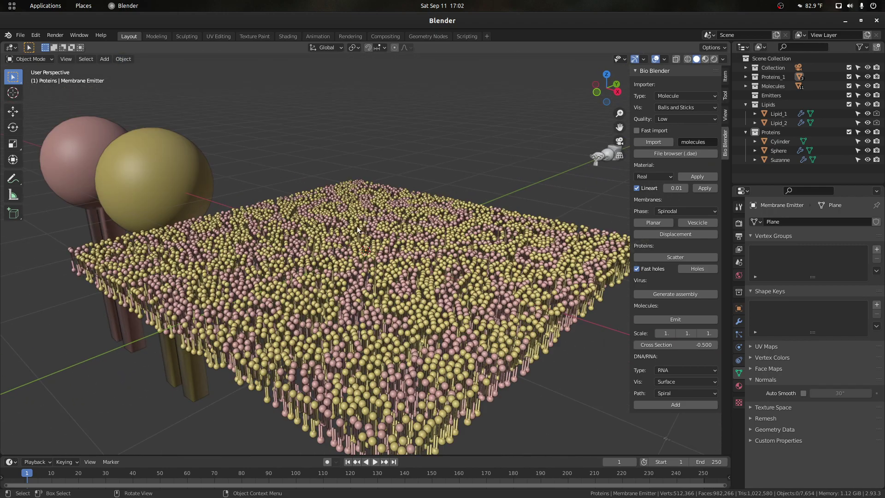
# - Delete the planar membrane and add a monkey mesh at the origin
pyautogui.press('Delete')
pyautogui.click(103, 59)
pyautogui.moveTo(119, 70)
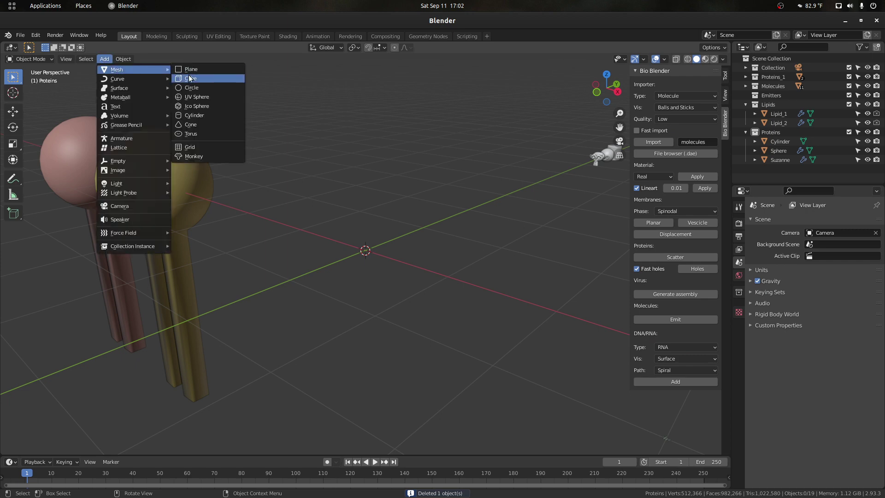
pyautogui.click(204, 156)
pyautogui.scroll(4, 416, 178)
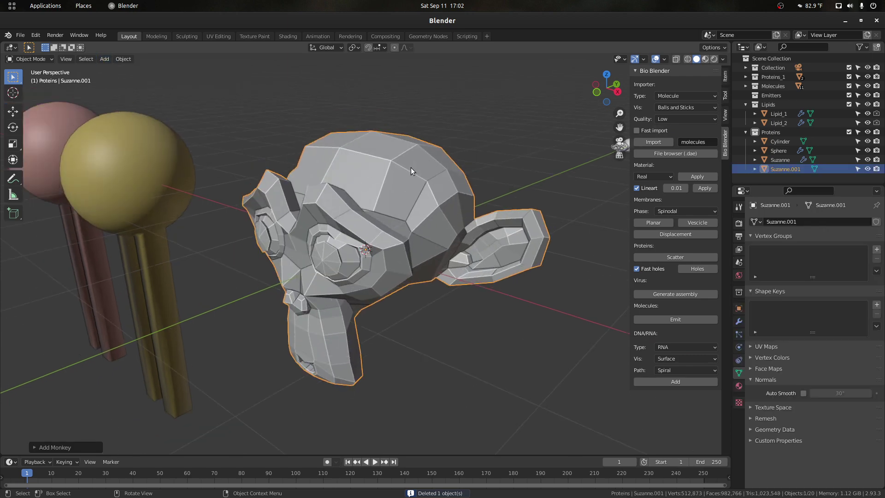
# - Give the new monkey a level 2 subdivision, shade it smooth, and apply the Subdivision modifier
pyautogui.hotkey('ctrl', '2')
pyautogui.rightClick(375, 183)
pyautogui.click(365, 182)
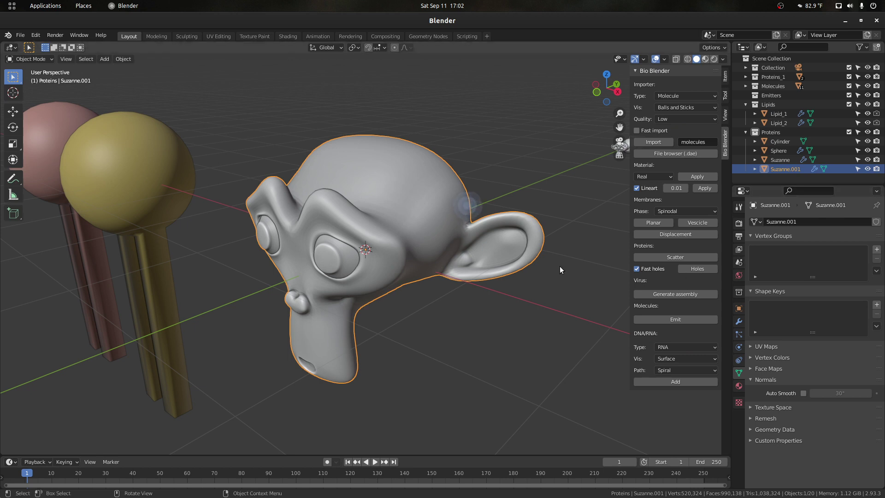
pyautogui.click(739, 322)
pyautogui.click(854, 238)
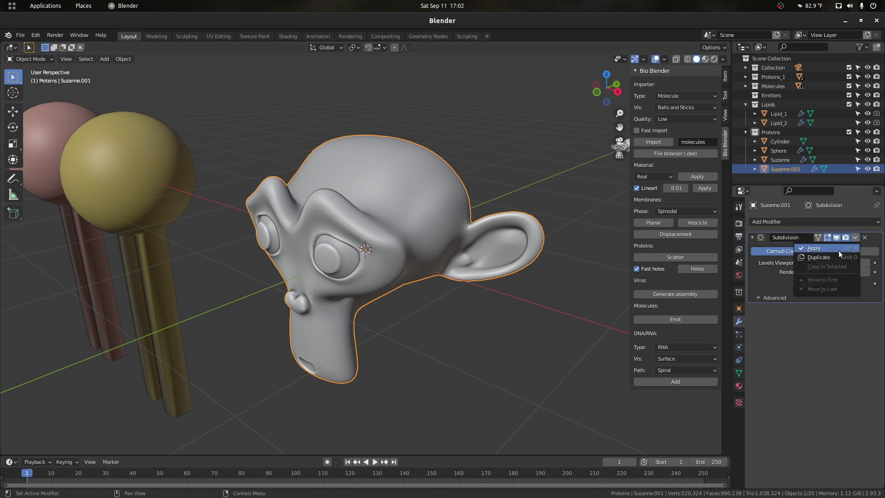
pyautogui.click(839, 250)
pyautogui.scroll(3, 454, 203)
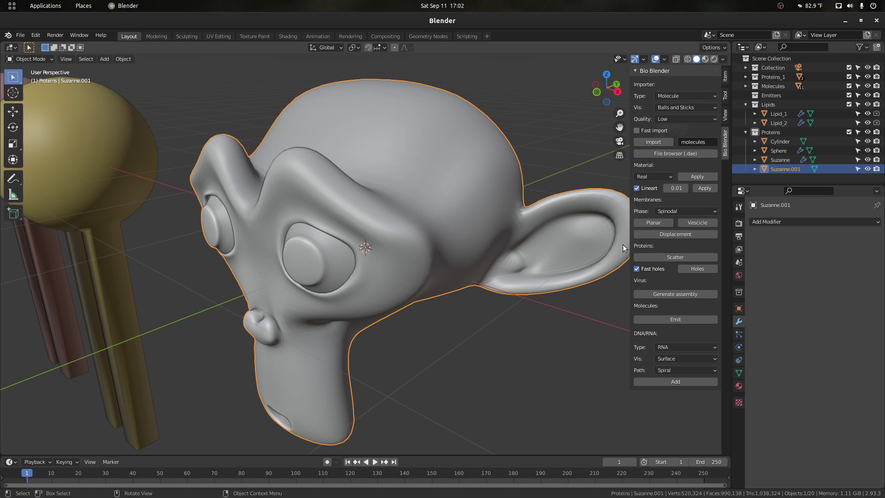
pyautogui.scroll(-2, 558, 231)
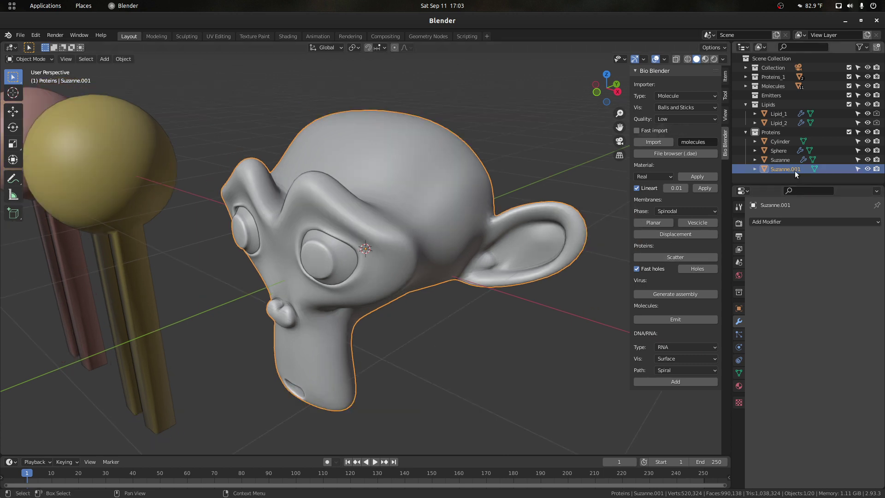
# - Put the large monkey into the Emitters collection and deselect it
pyautogui.moveTo(795, 171); pyautogui.dragTo(771, 98)
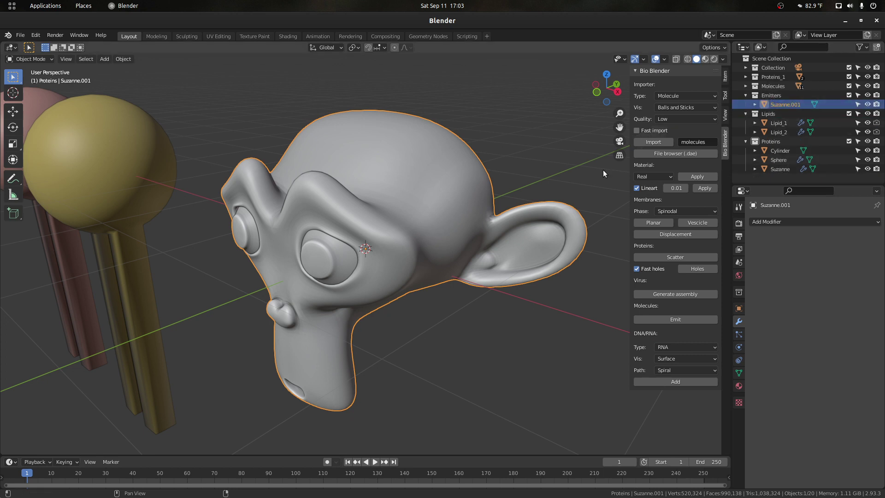
pyautogui.moveTo(619, 128); pyautogui.dragTo(573, 131)
pyautogui.scroll(1, 465, 171)
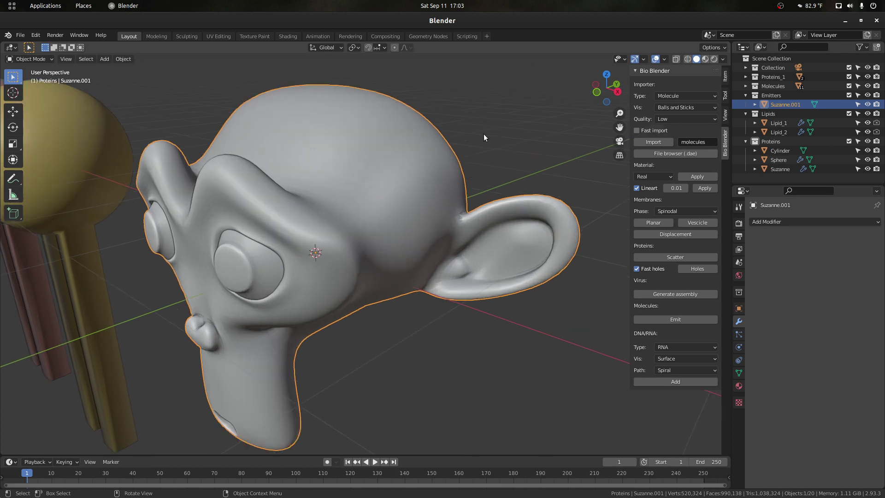
pyautogui.click(483, 135)
pyautogui.click(396, 161)
pyautogui.scroll(-2, 397, 161)
pyautogui.click(490, 156)
pyautogui.moveTo(590, 95); pyautogui.dragTo(445, 173)
pyautogui.click(406, 213)
pyautogui.click(441, 141)
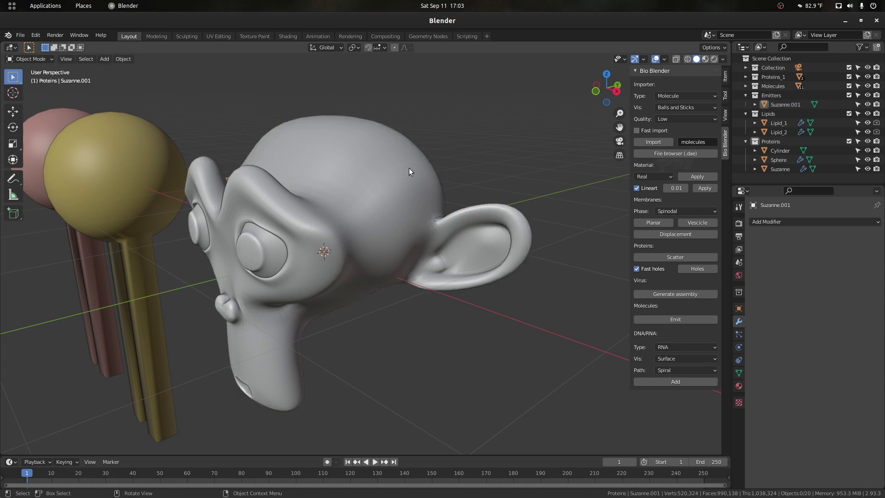
# - Scatter the proteins over the large monkey's surface and select the scattered result
pyautogui.click(409, 168)
pyautogui.click(670, 257)
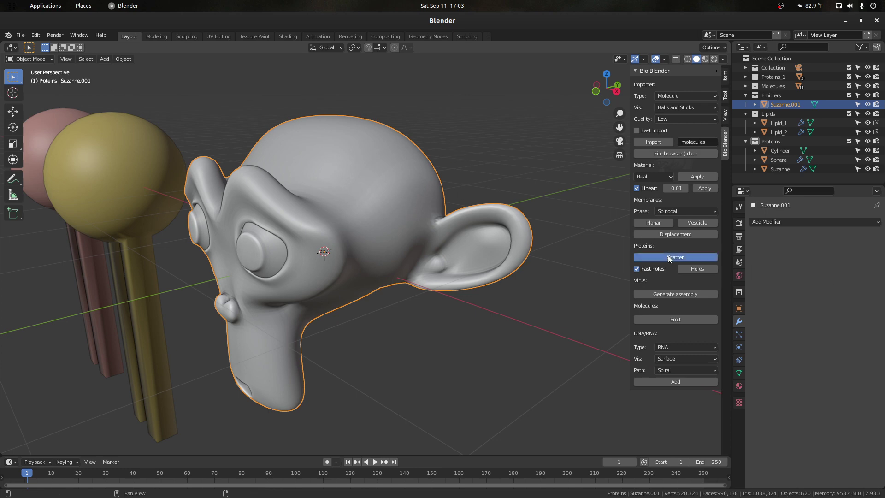
pyautogui.moveTo(595, 94); pyautogui.dragTo(573, 86)
pyautogui.moveTo(673, 97); pyautogui.dragTo(717, 170)
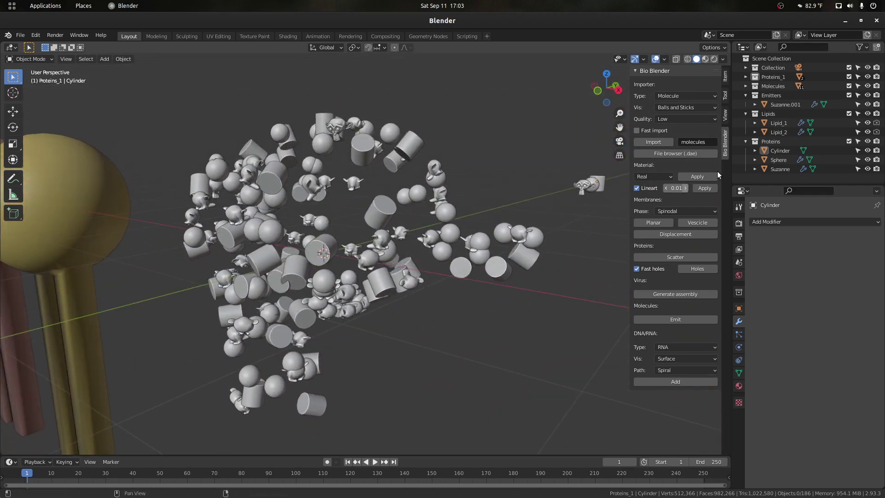
pyautogui.scroll(2, 424, 208)
pyautogui.moveTo(599, 91)
pyautogui.mouseDown()
pyautogui.moveTo(629, 95)
pyautogui.moveTo(594, 88)
pyautogui.mouseUp()
pyautogui.click(478, 223)
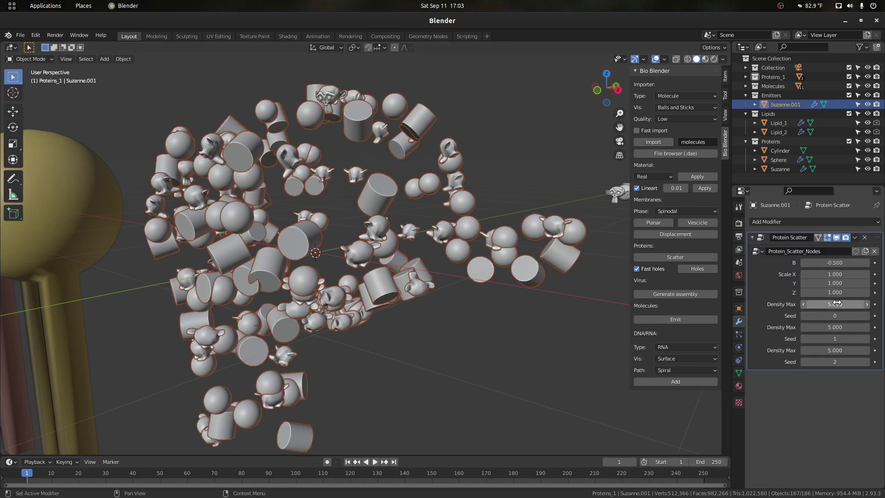
# - Set the three Density Max values of the Protein Scatter modifier to 21.84, 17.42 and 25
pyautogui.moveTo(829, 328); pyautogui.dragTo(858, 304)
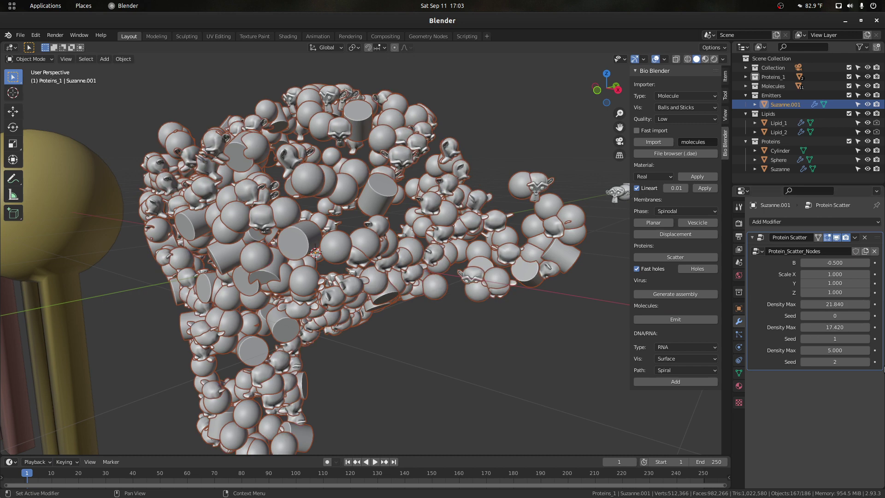
pyautogui.moveTo(835, 350); pyautogui.dragTo(881, 351)
pyautogui.scroll(-2, 519, 242)
pyautogui.moveTo(605, 96); pyautogui.dragTo(477, 286)
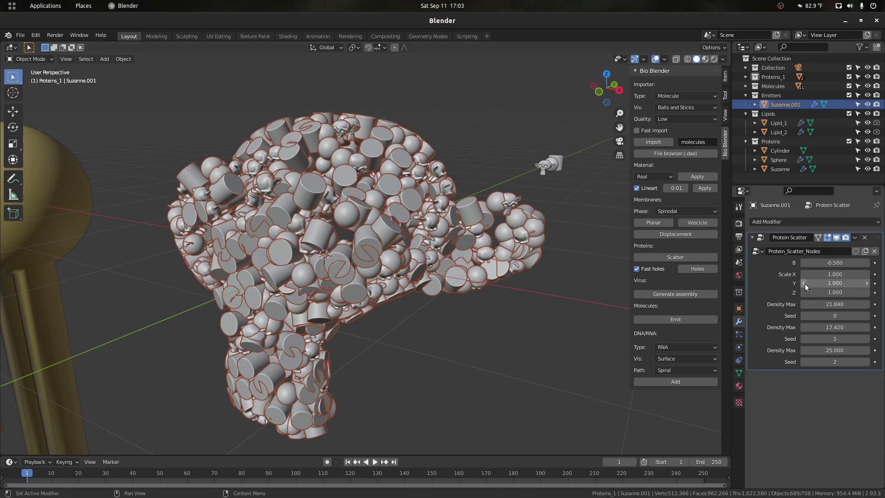
# - Set the Protein Scatter modifier's B value to -0.1 to cut the scattered monkey open, and inspect its interior
pyautogui.moveTo(835, 263); pyautogui.dragTo(842, 263)
pyautogui.click(610, 113)
pyautogui.moveTo(607, 92); pyautogui.dragTo(565, 108)
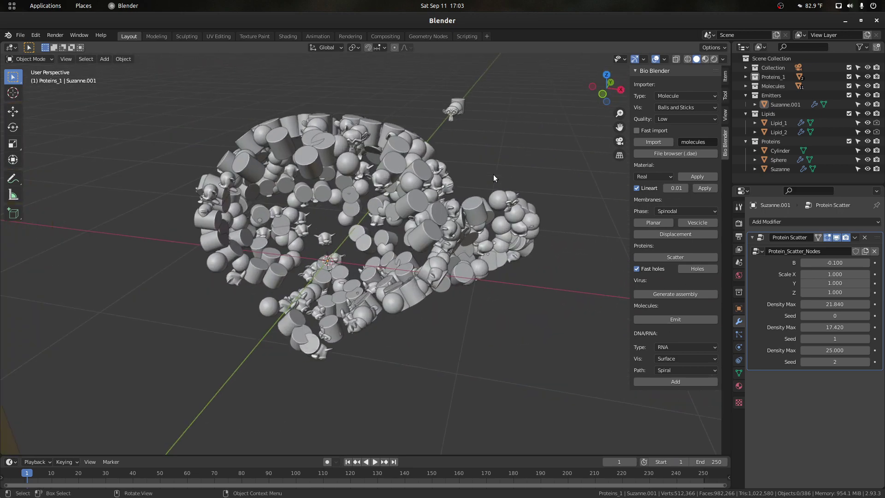
pyautogui.click(665, 234)
pyautogui.scroll(-2, 320, 211)
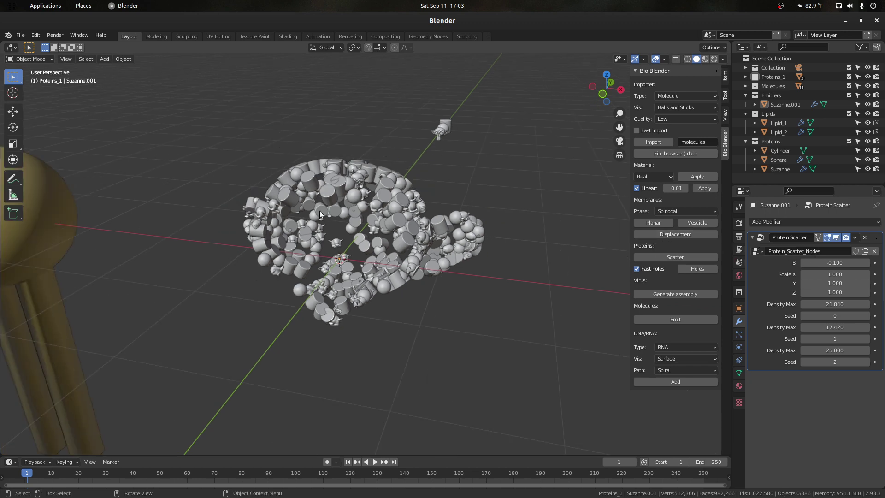
pyautogui.moveTo(597, 98)
pyautogui.mouseDown()
pyautogui.moveTo(565, 101)
pyautogui.moveTo(600, 98)
pyautogui.mouseUp()
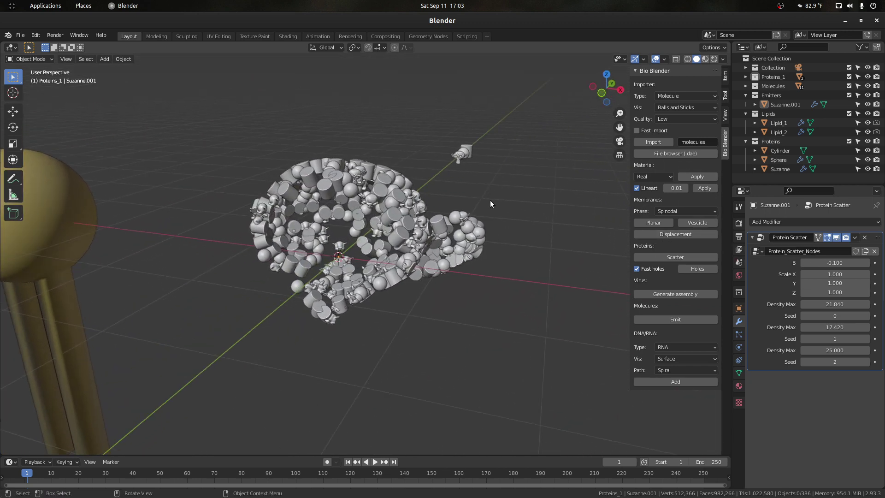
# - Remove the Protein Scatter modifier from the large monkey
pyautogui.scroll(2, 400, 255)
pyautogui.press('a')
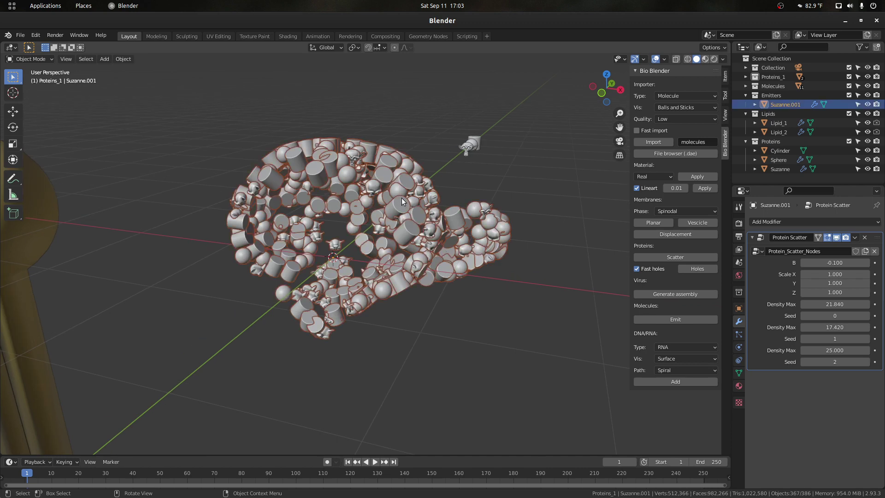
pyautogui.click(497, 159)
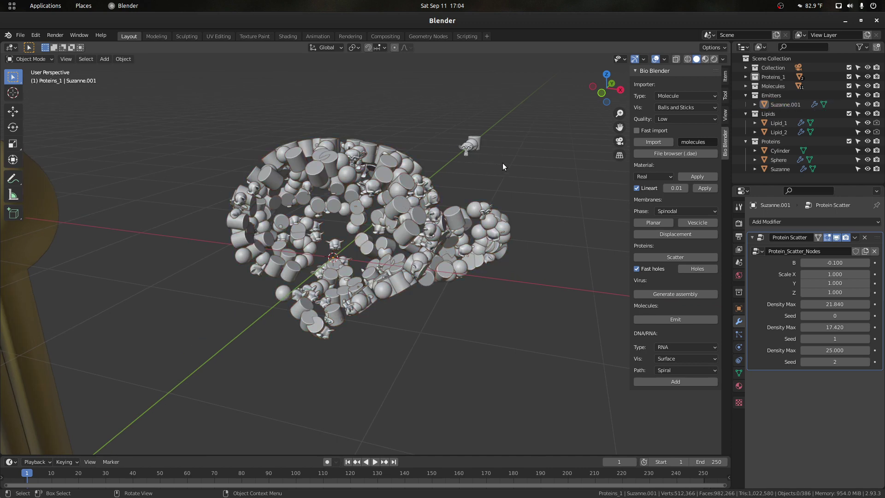
pyautogui.click(865, 237)
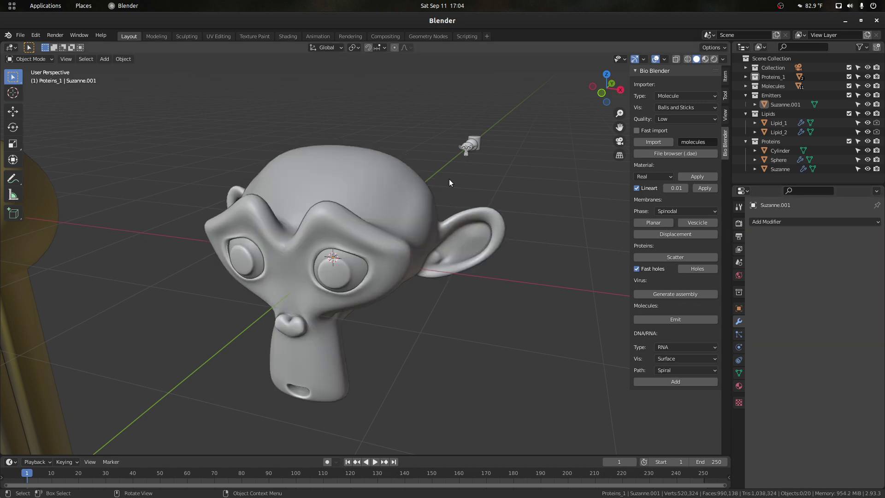
# - Delete the sphere from the Proteins collection
pyautogui.click(491, 151)
pyautogui.click(475, 143)
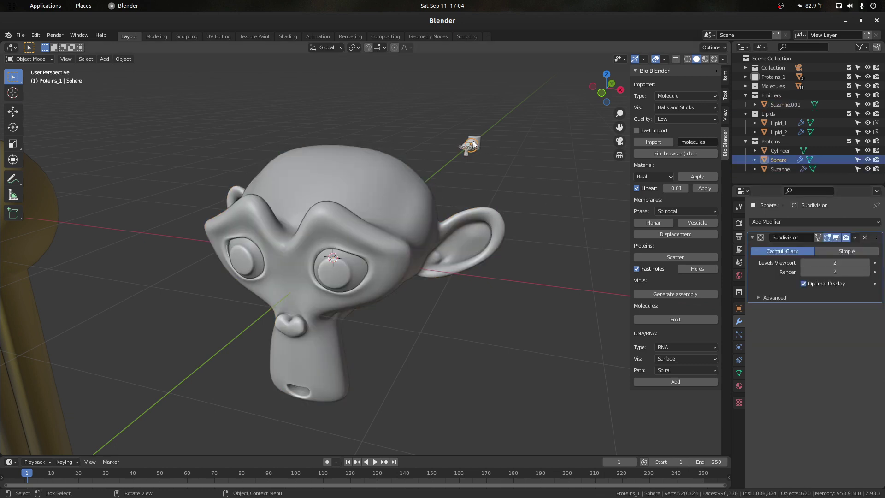
pyautogui.press('Delete')
# - Scatter the remaining cylinder and small monkey proteins over the large monkey
pyautogui.click(352, 203)
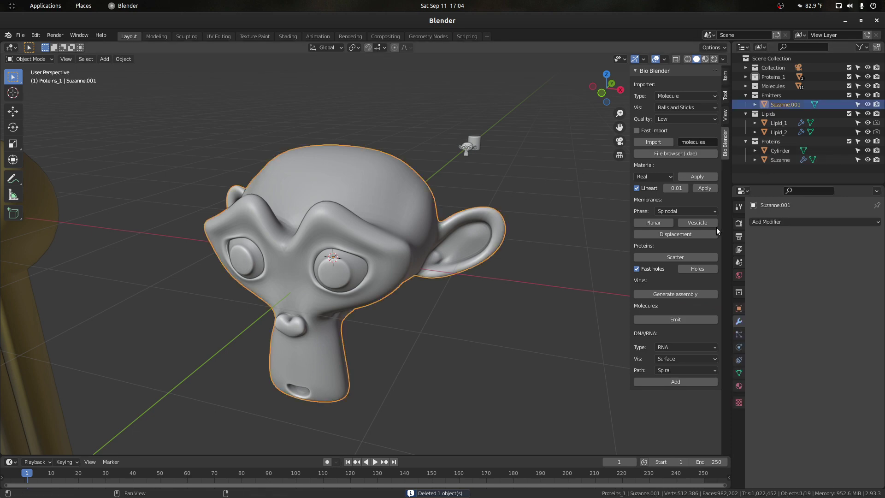
pyautogui.click(674, 256)
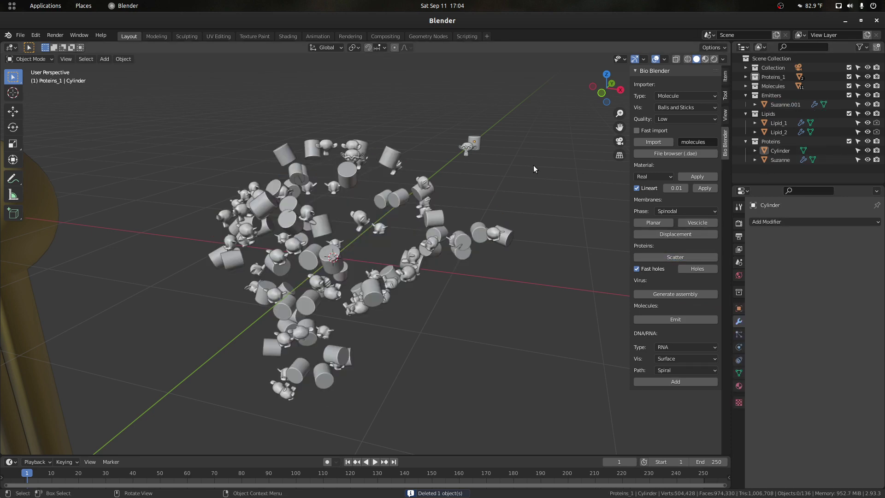
pyautogui.moveTo(592, 95); pyautogui.dragTo(483, 161)
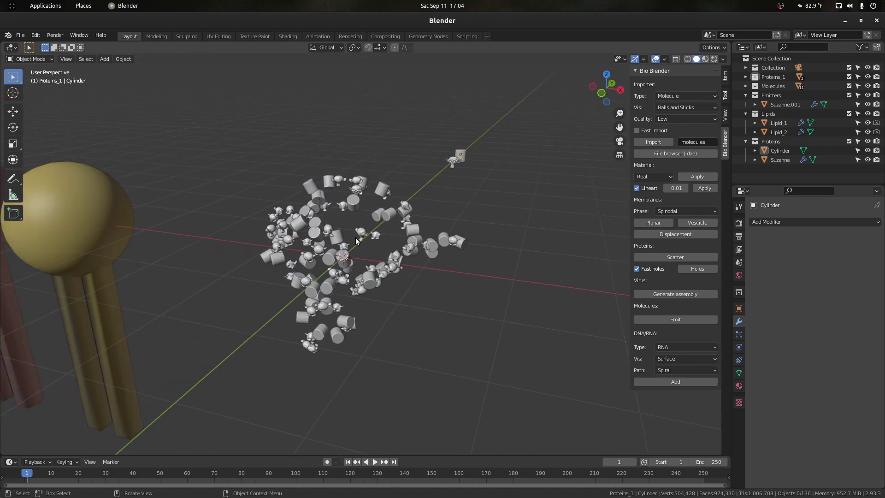
pyautogui.scroll(1, 478, 160)
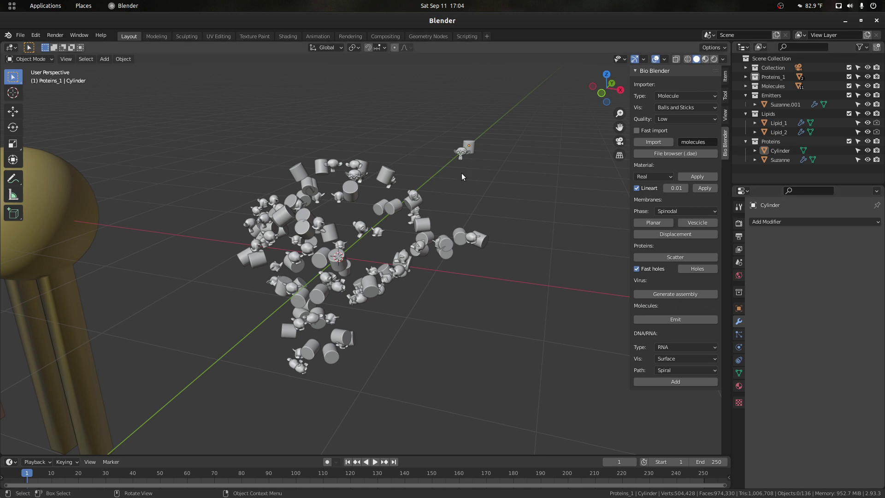
# - Delete the large monkey emitter along with the small monkey and cylinder proteins
pyautogui.click(459, 152)
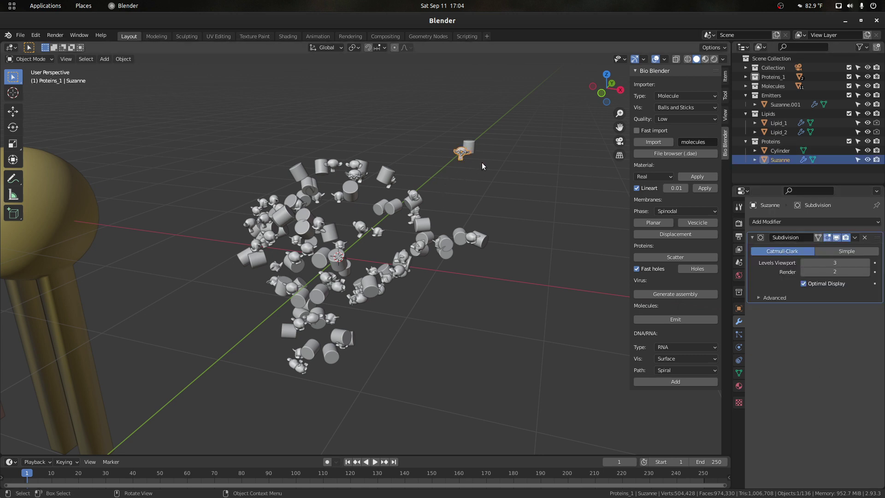
pyautogui.click(408, 193)
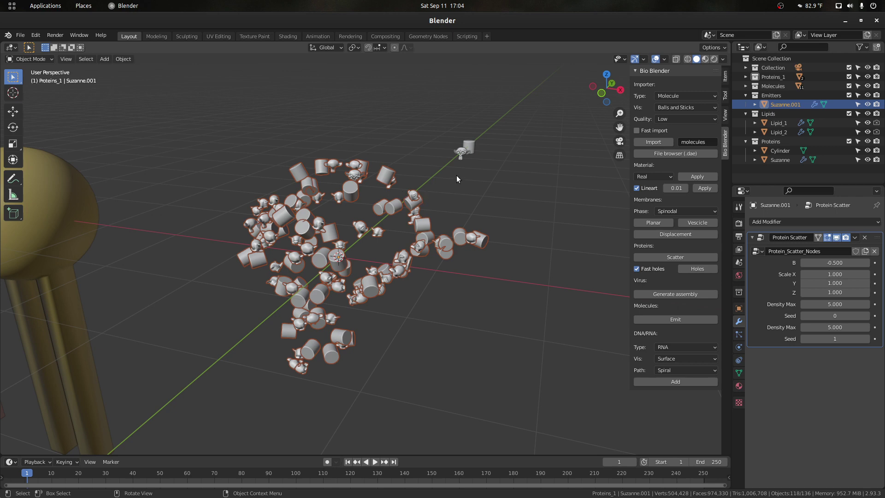
pyautogui.press('Delete')
pyautogui.click(463, 157)
pyautogui.click(469, 147)
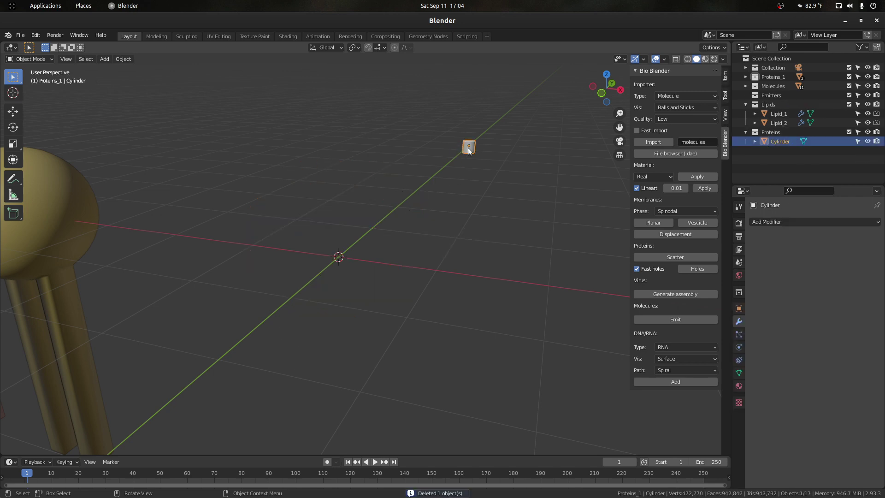
pyautogui.press('Delete')
pyautogui.scroll(-2, 442, 233)
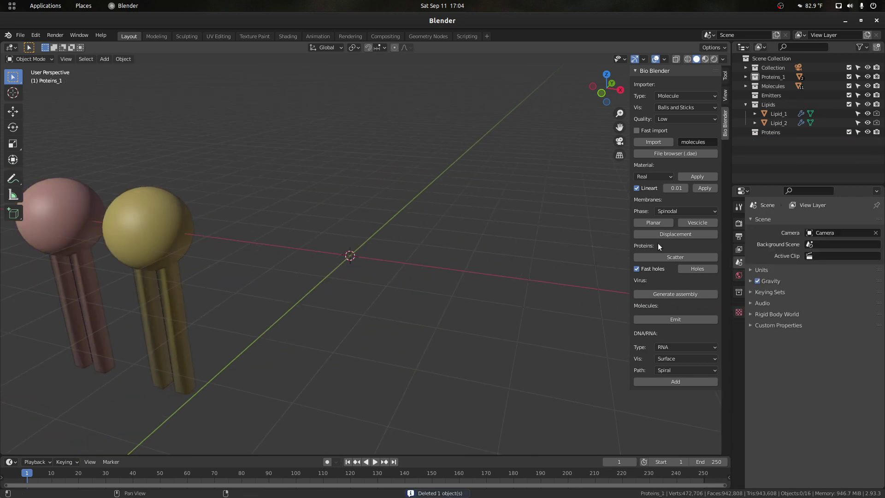
# - Generate a vesicle membrane with the Spinodal phase and view it up close
pyautogui.click(690, 223)
pyautogui.click(641, 259)
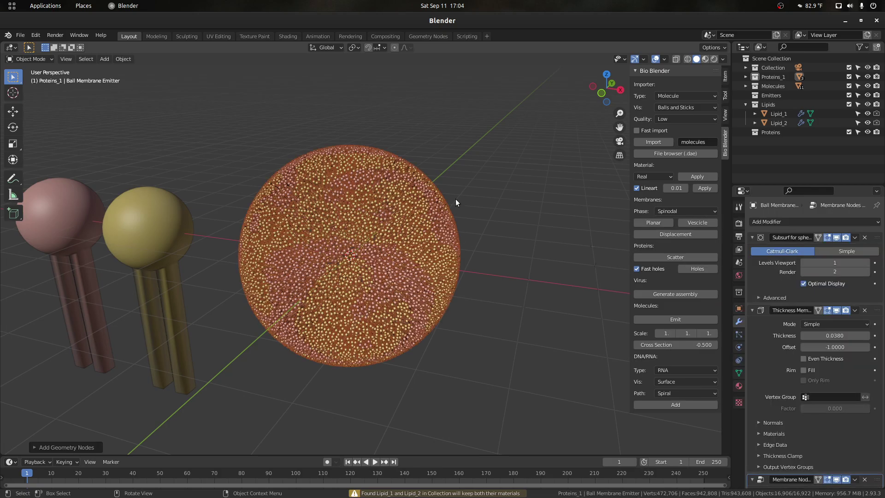
pyautogui.scroll(3, 499, 182)
pyautogui.moveTo(605, 93); pyautogui.dragTo(639, 110)
pyautogui.click(725, 115)
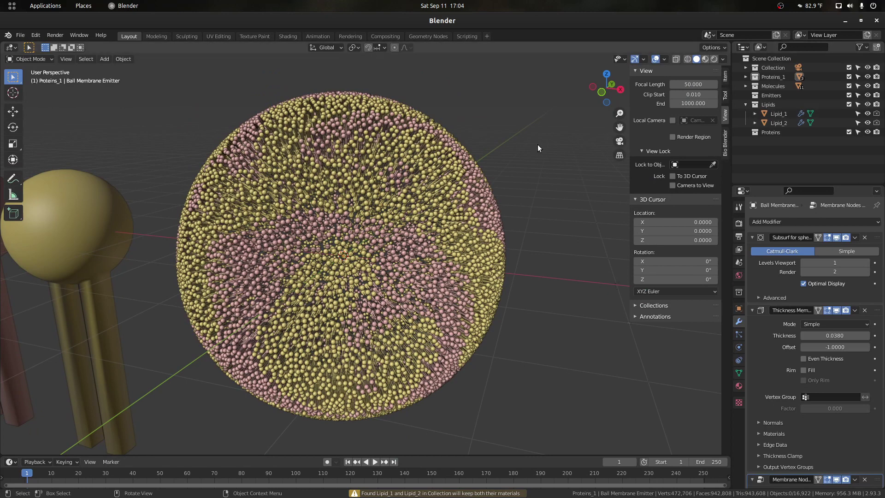
pyautogui.click(725, 143)
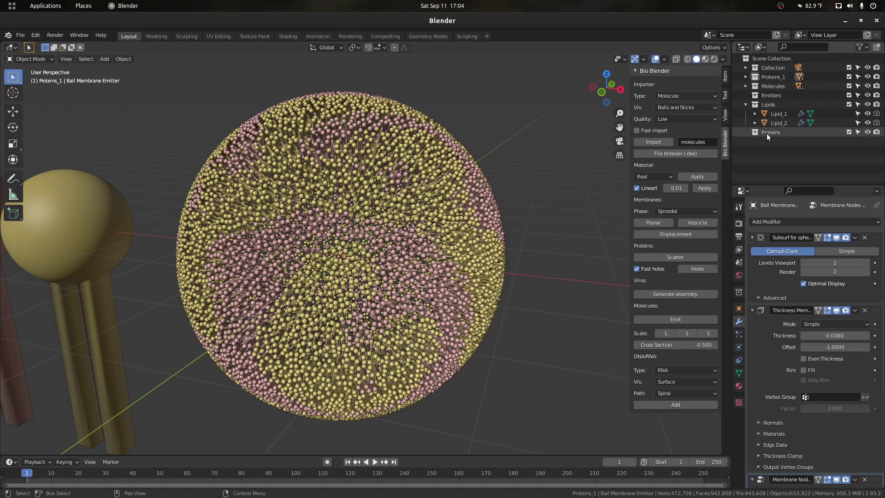
# - Delete the empty Proteins collection and rename the Proteins_1 collection to Proteins
pyautogui.press('Delete')
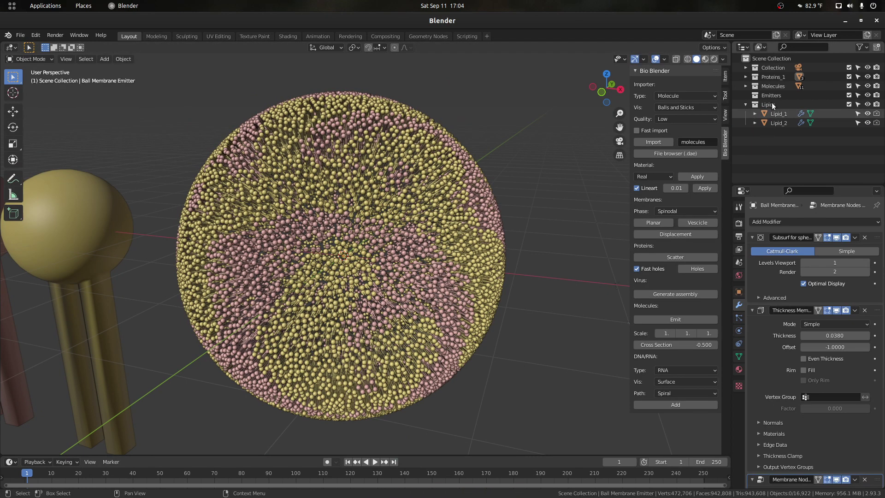
pyautogui.doubleClick(778, 77)
pyautogui.click(789, 77)
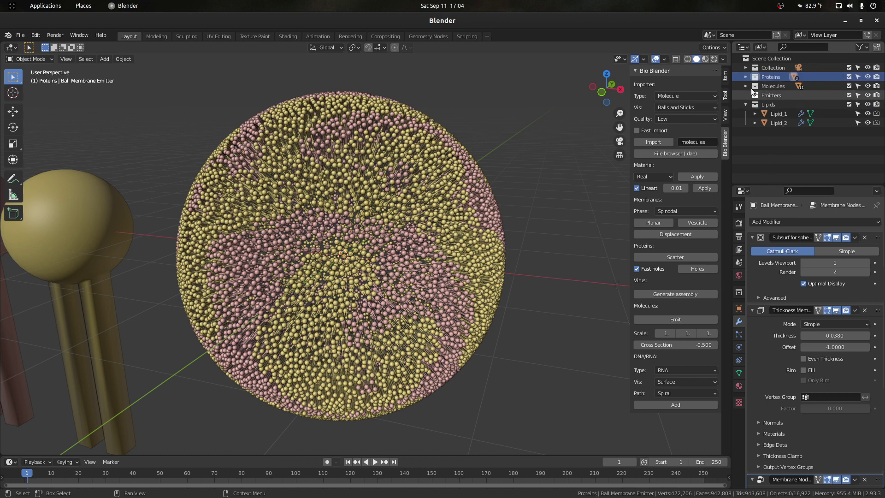
# - Put the Ball Membrane Emitter into the Emitters collection and collapse the Proteins collection
pyautogui.click(745, 76)
pyautogui.moveTo(780, 104); pyautogui.dragTo(768, 121)
pyautogui.click(746, 76)
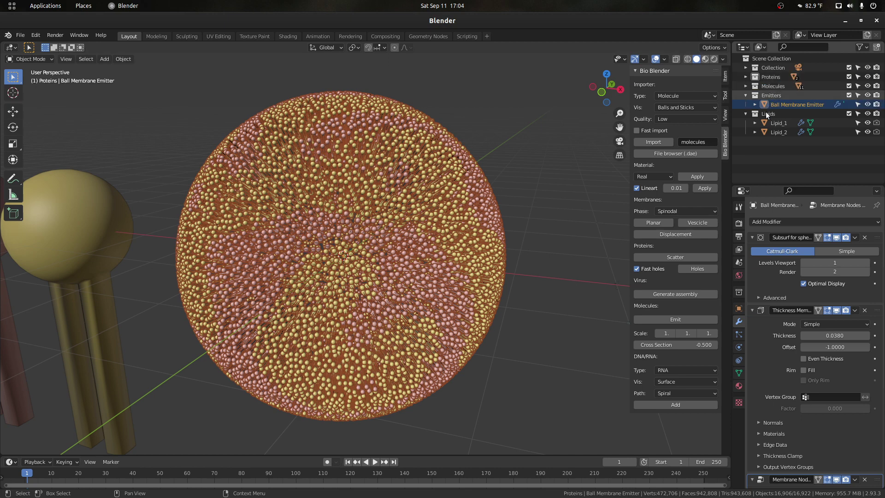
# - Examine the two molecular-surface proteins beside the vesicle membrane, and view the membrane up close again
pyautogui.scroll(-6, 506, 184)
pyautogui.moveTo(578, 311); pyautogui.dragTo(458, 253)
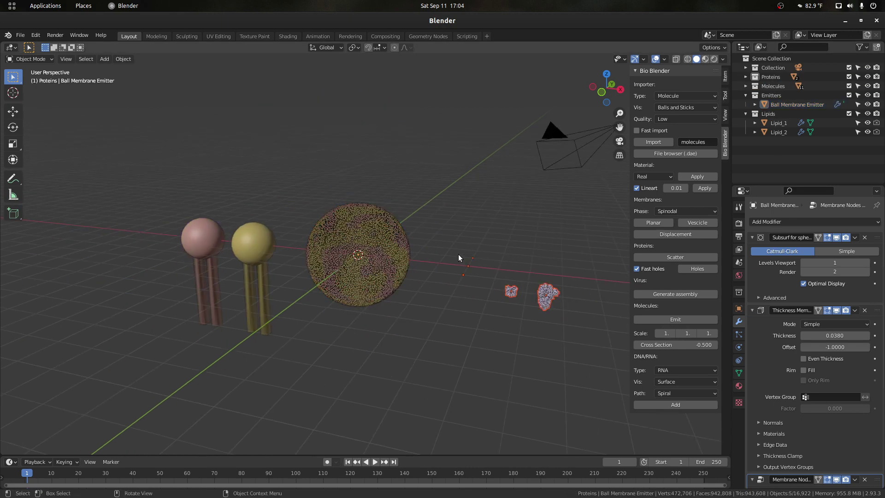
pyautogui.press('KP_Decimal')
pyautogui.click(289, 355)
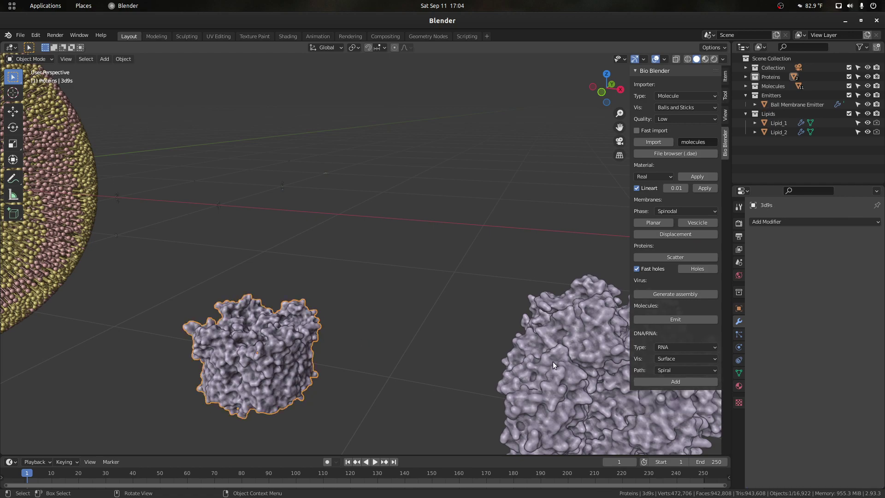
pyautogui.click(552, 361)
pyautogui.scroll(-4, 600, 178)
pyautogui.moveTo(625, 126); pyautogui.dragTo(884, 194)
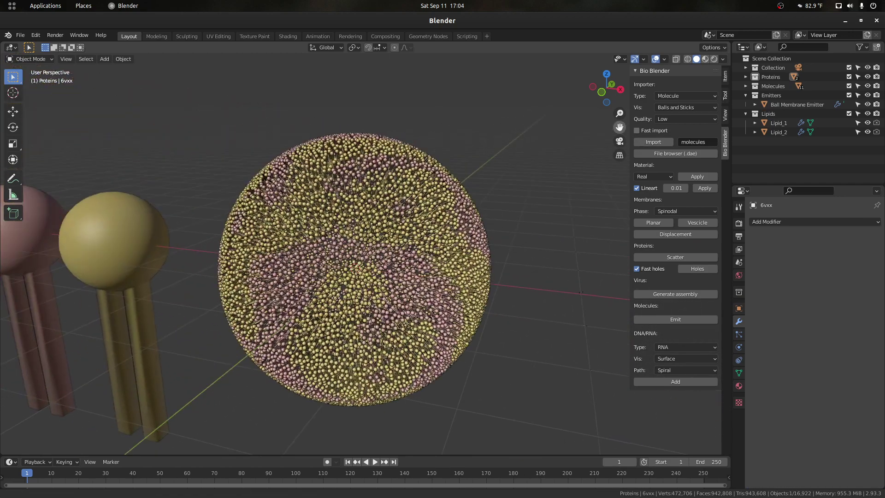
pyautogui.scroll(3, 611, 148)
pyautogui.moveTo(620, 126); pyautogui.dragTo(604, 121)
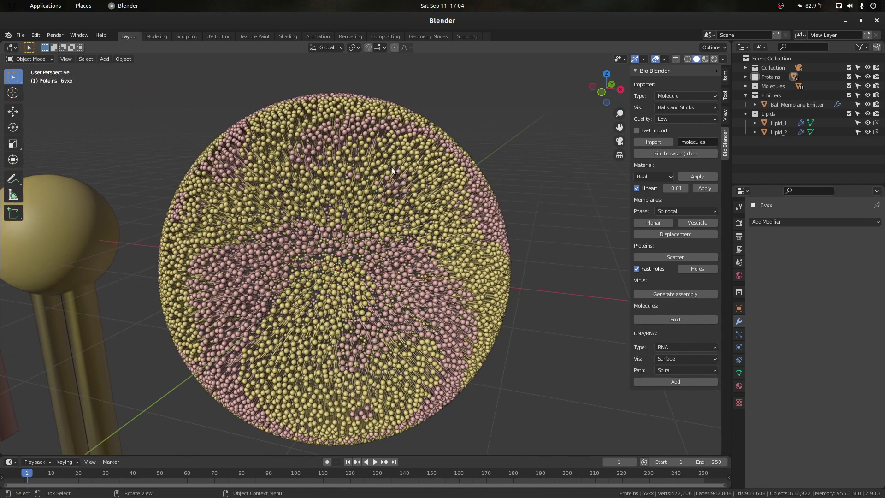
# - Set the vesicle membrane's Cross Section to 0 to cut it in half
pyautogui.click(470, 217)
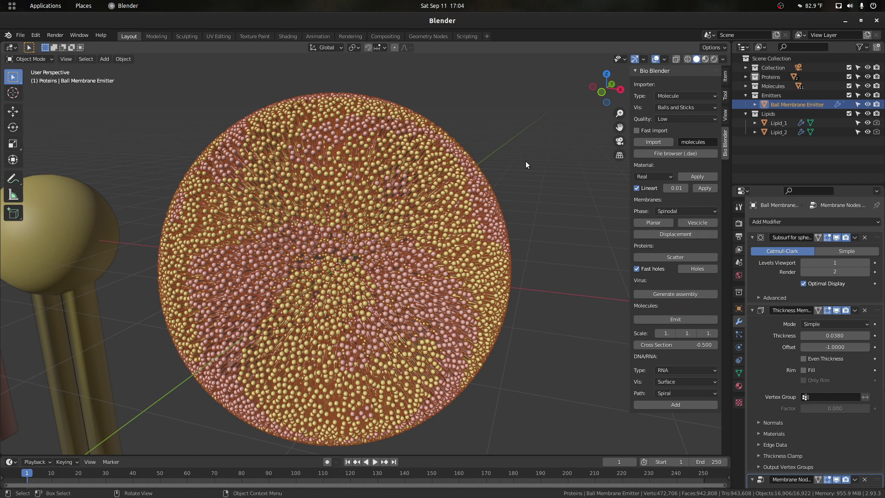
pyautogui.click(660, 345)
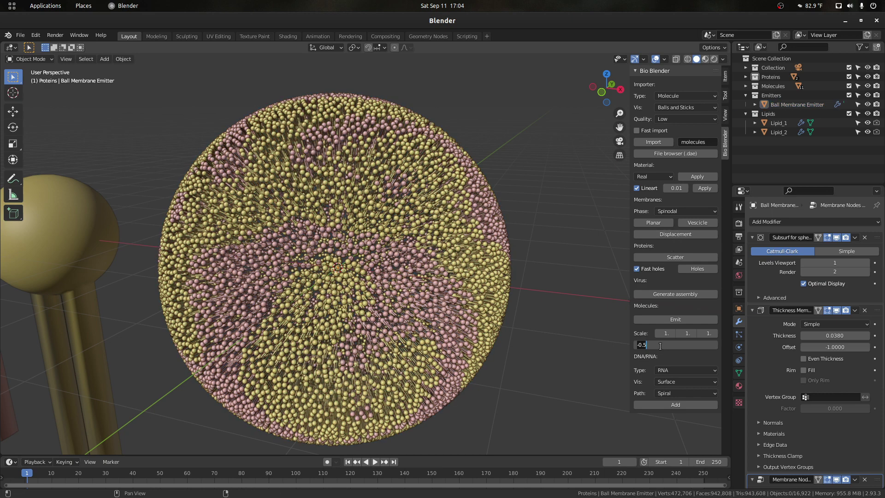
pyautogui.click(464, 289)
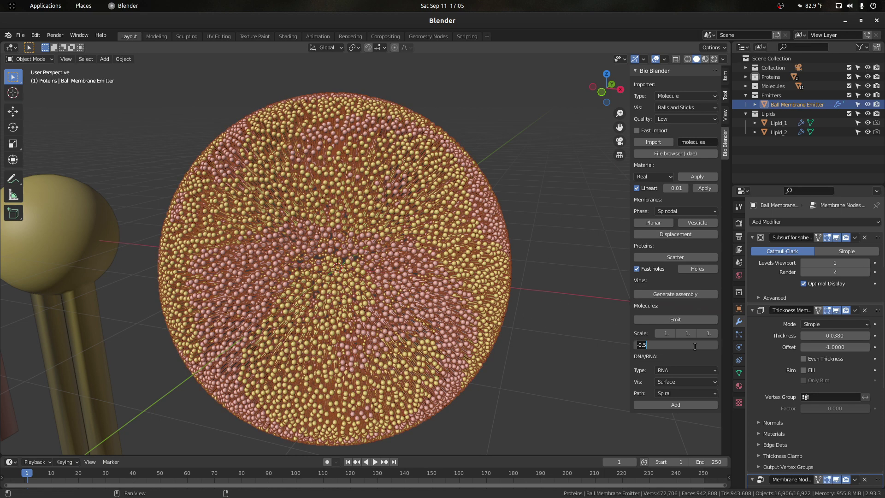
pyautogui.write('0')
pyautogui.press('Return')
pyautogui.click(567, 123)
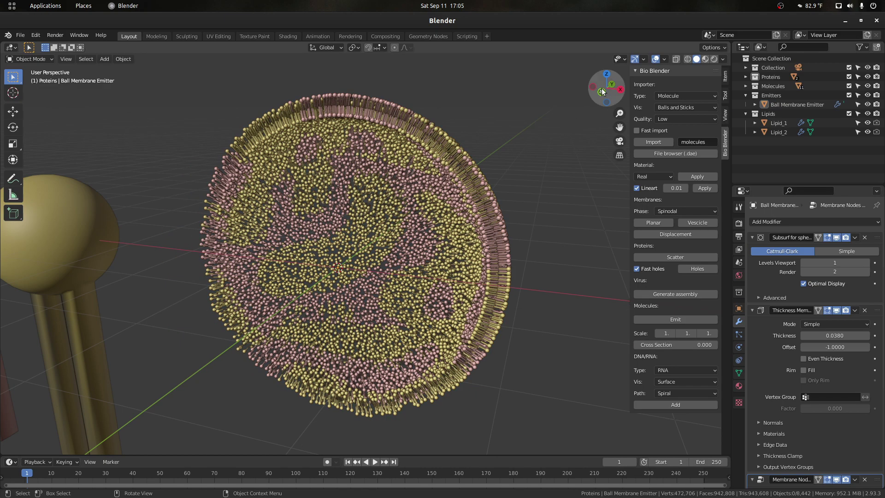
# - Examine the bilayer along the cut edge and interior of the sectioned vesicle
pyautogui.moveTo(603, 91)
pyautogui.mouseDown()
pyautogui.moveTo(630, 93)
pyautogui.moveTo(612, 93)
pyautogui.mouseUp()
pyautogui.click(443, 169)
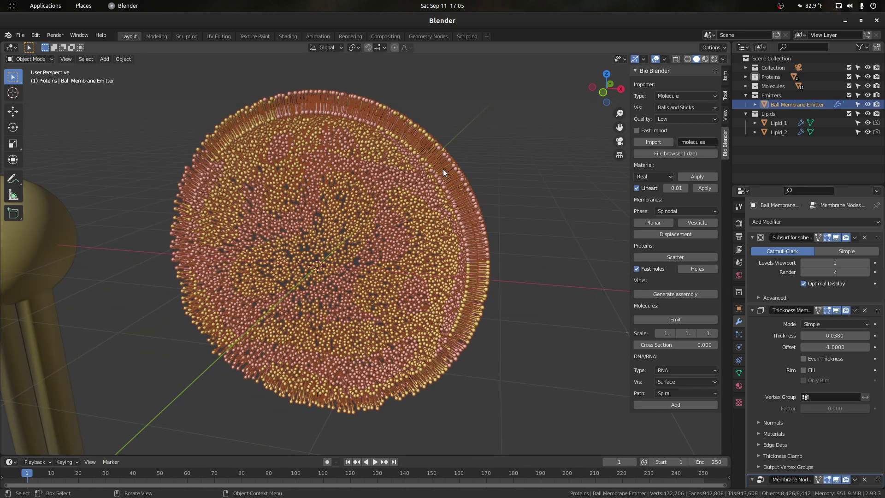
pyautogui.press('KP_Decimal')
pyautogui.scroll(4, 548, 131)
pyautogui.scroll(-3, 549, 130)
pyautogui.moveTo(607, 88)
pyautogui.mouseDown()
pyautogui.moveTo(576, 90)
pyautogui.moveTo(607, 89)
pyautogui.mouseUp()
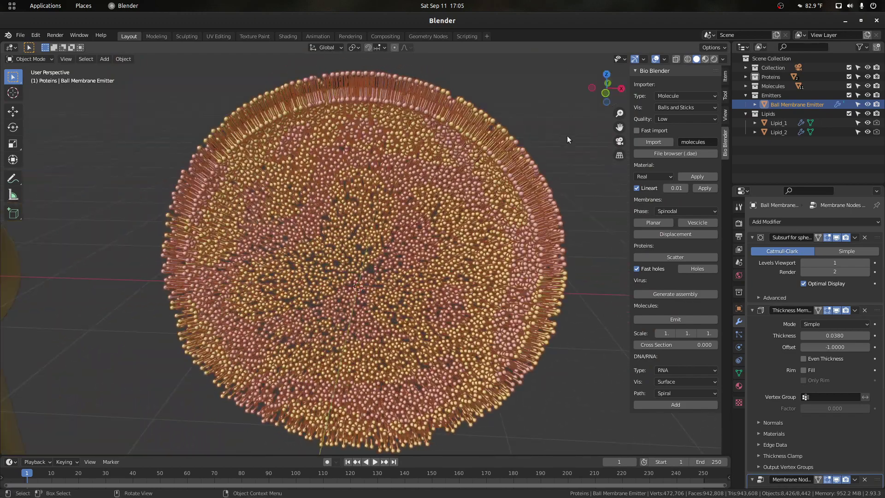
pyautogui.click(568, 138)
pyautogui.scroll(-1, 570, 137)
pyautogui.moveTo(619, 127); pyautogui.dragTo(578, 120)
# - Duplicate the vesicle membrane in place and scale the copy down in Object Mode to about 0.42
pyautogui.click(415, 167)
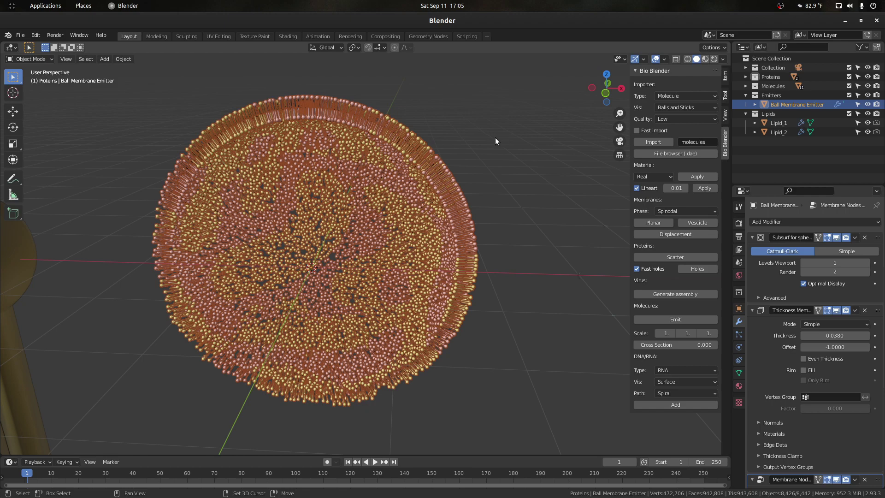
pyautogui.hotkey('shift', 'd')
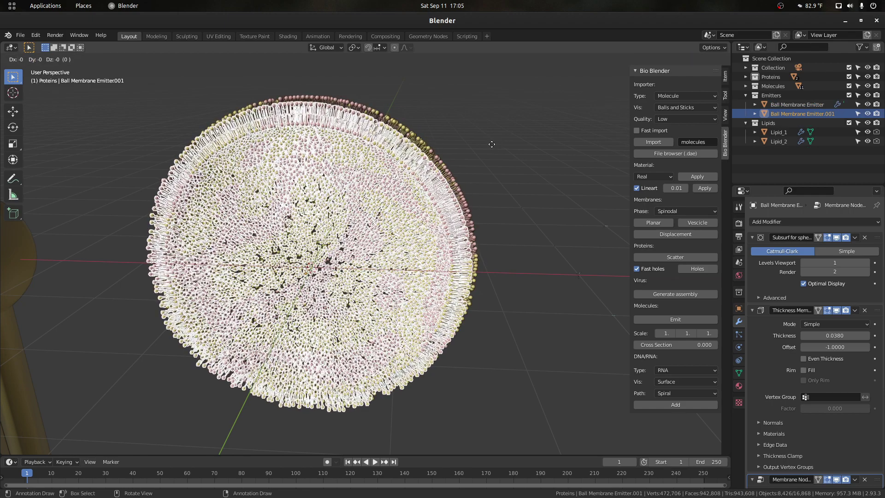
pyautogui.rightClick(489, 167)
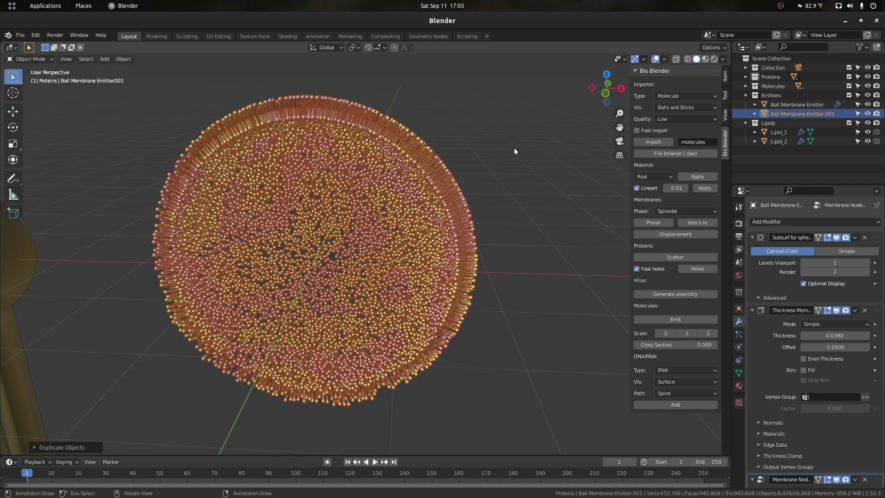
pyautogui.press('s')
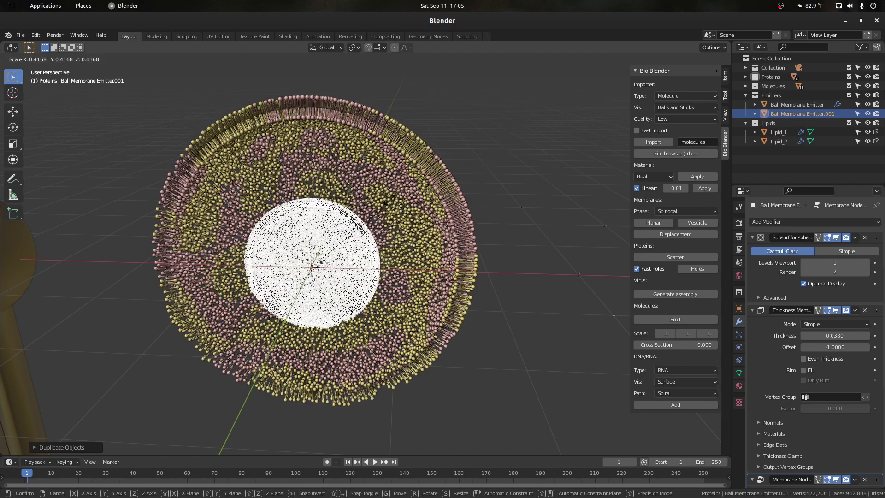
pyautogui.click(391, 221)
pyautogui.scroll(2, 391, 221)
pyautogui.moveTo(619, 125); pyautogui.dragTo(663, 97)
pyautogui.click(400, 198)
pyautogui.click(399, 184)
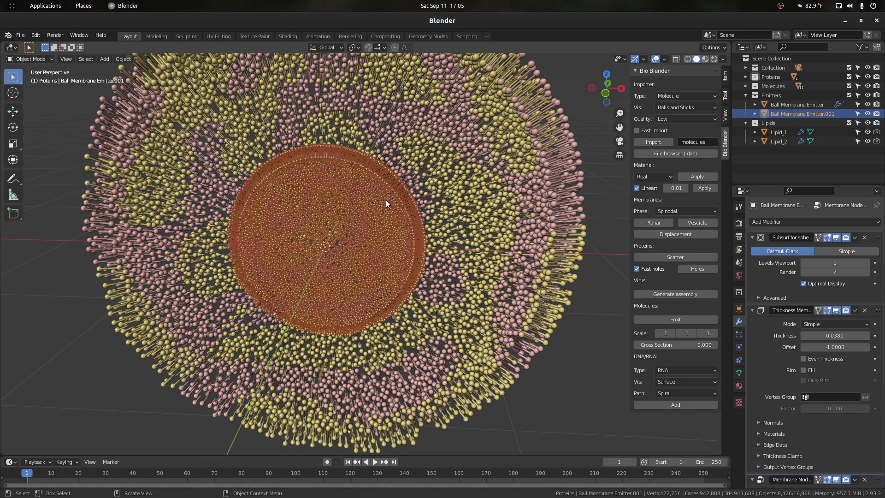
# - Try to scale the inner membrane copy along the Y axis and along the X axis
pyautogui.press('s')
pyautogui.press('y')
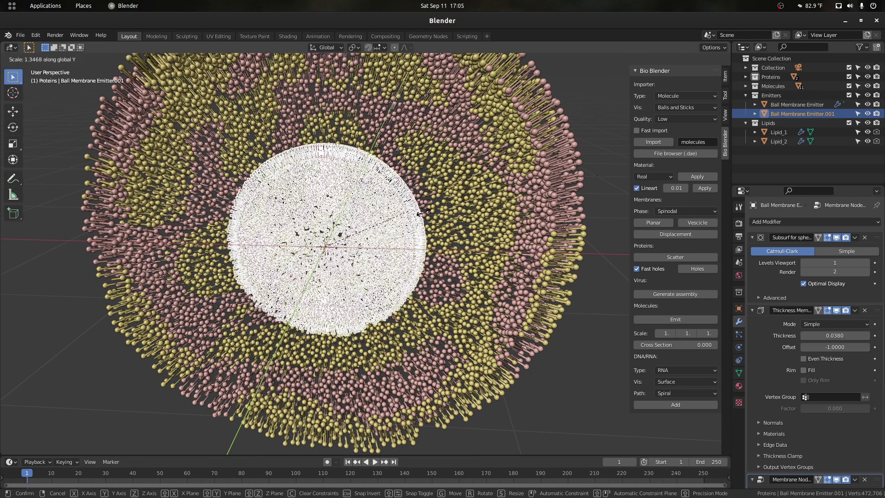
pyautogui.rightClick(404, 220)
pyautogui.press('s')
pyautogui.press('x')
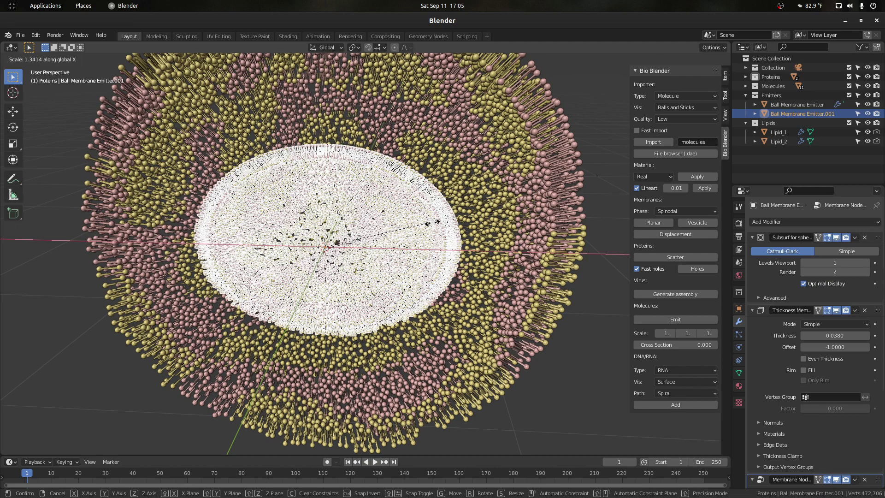
pyautogui.rightClick(417, 224)
pyautogui.hotkey('ctrl', 'z')
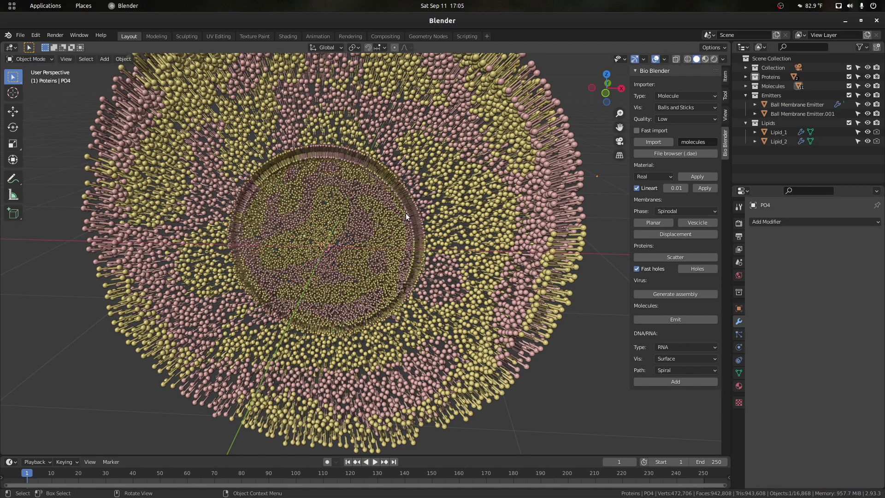
pyautogui.hotkey('ctrl', 'shift', 'z')
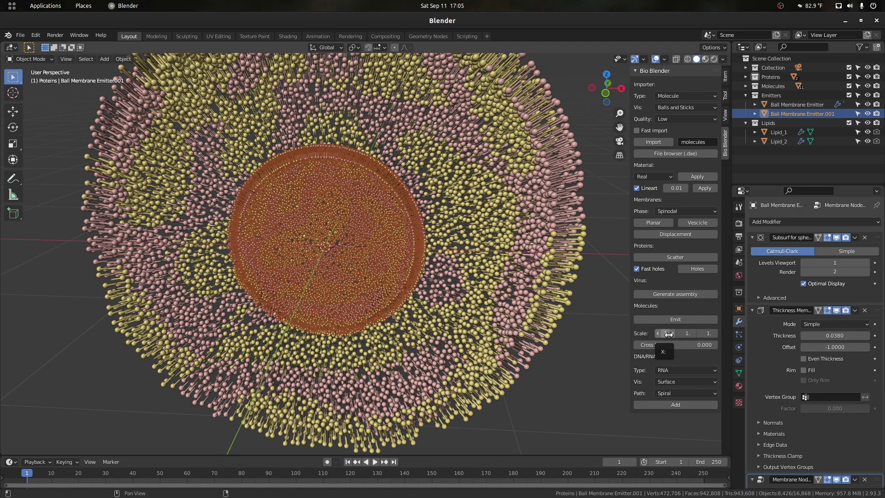
# - Compare the lipid size of the shrunken inner membrane with that of the outer vesicle
pyautogui.scroll(-1, 508, 180)
pyautogui.moveTo(606, 89); pyautogui.dragTo(588, 98)
pyautogui.click(541, 167)
pyautogui.scroll(2, 541, 167)
pyautogui.click(322, 172)
pyautogui.scroll(-3, 322, 172)
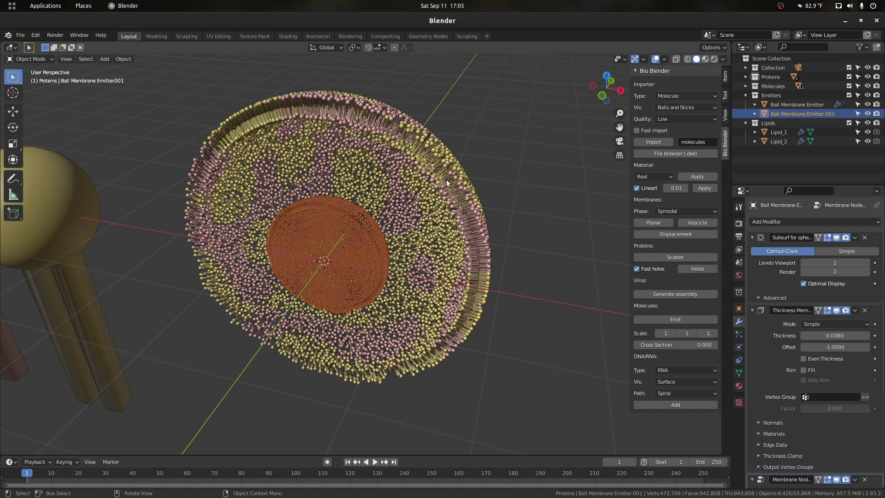
pyautogui.moveTo(602, 91); pyautogui.dragTo(622, 89)
pyautogui.click(503, 170)
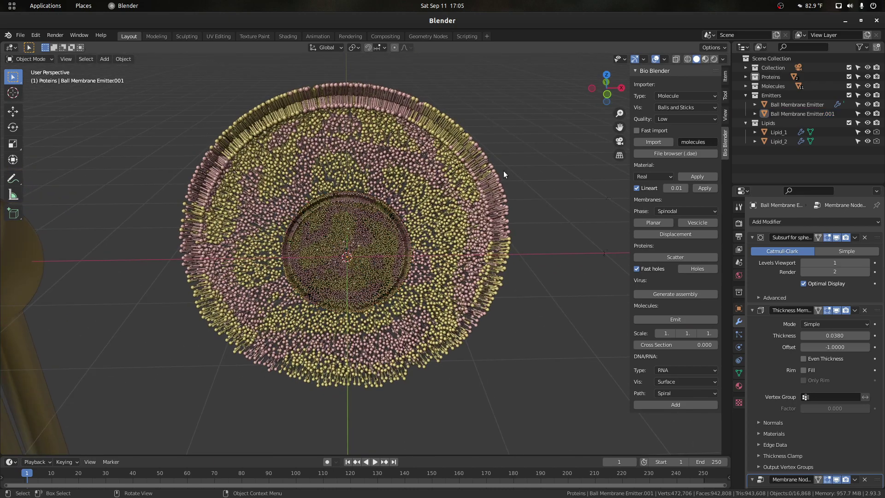
pyautogui.scroll(2, 367, 195)
pyautogui.scroll(3, 365, 193)
# - Delete the shrunken inner copy of the vesicle membrane
pyautogui.click(327, 151)
pyautogui.scroll(-5, 327, 151)
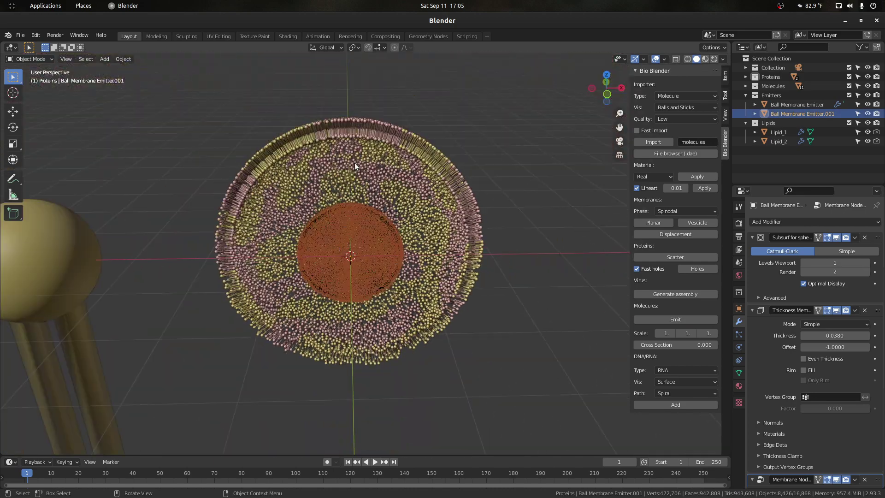
pyautogui.scroll(5, 394, 203)
pyautogui.press('Delete')
pyautogui.scroll(-5, 392, 204)
# - Duplicate the vesicle membrane in place and scale the copy's mesh to about 0.69 in Edit Mode
pyautogui.click(361, 168)
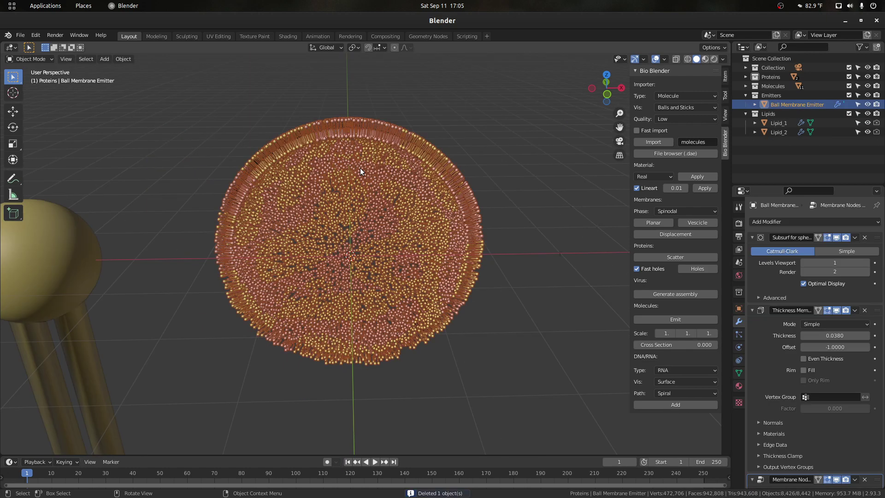
pyautogui.hotkey('shift', 'd')
pyautogui.rightClick(463, 176)
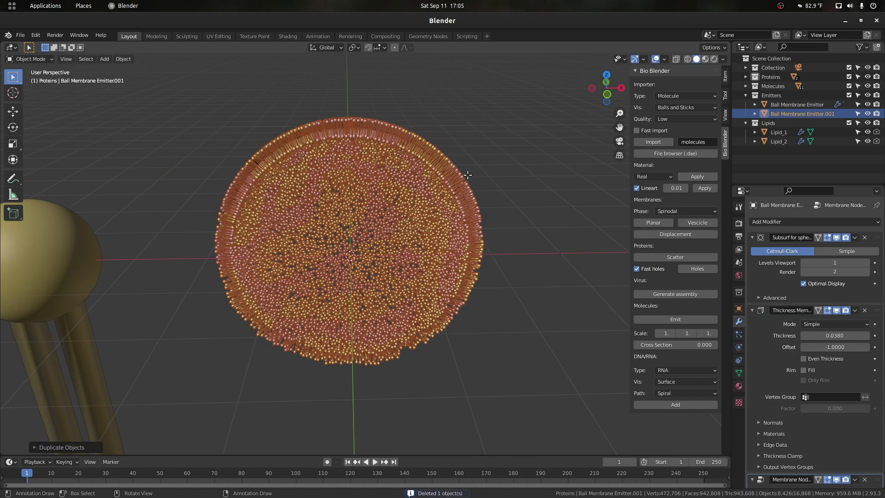
pyautogui.press('s')
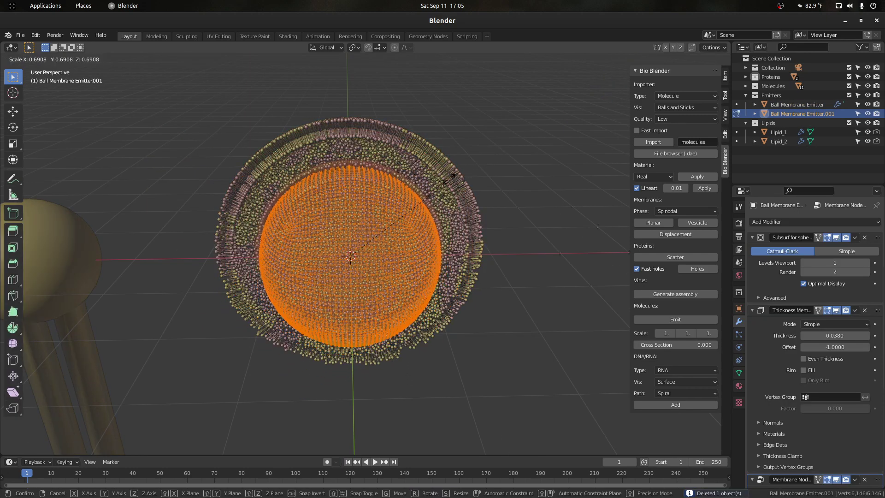
pyautogui.click(447, 180)
pyautogui.scroll(6, 505, 173)
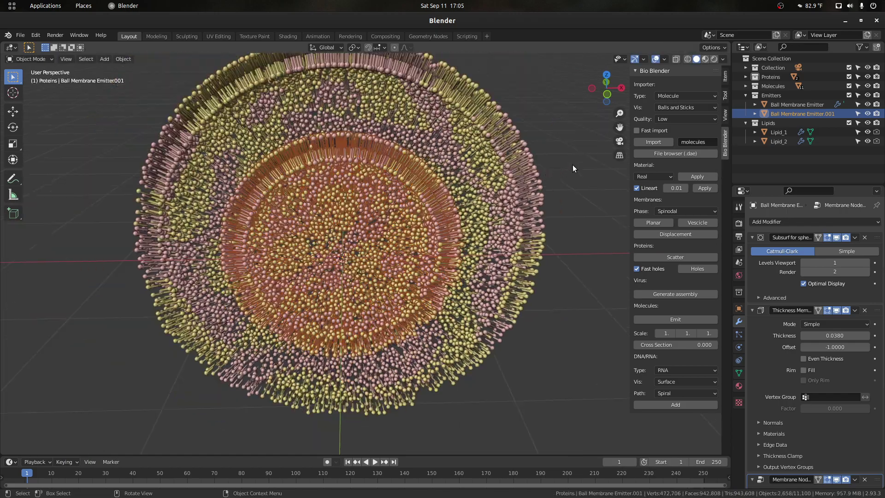
pyautogui.click(572, 164)
pyautogui.moveTo(529, 161); pyautogui.dragTo(387, 164, button='middle')
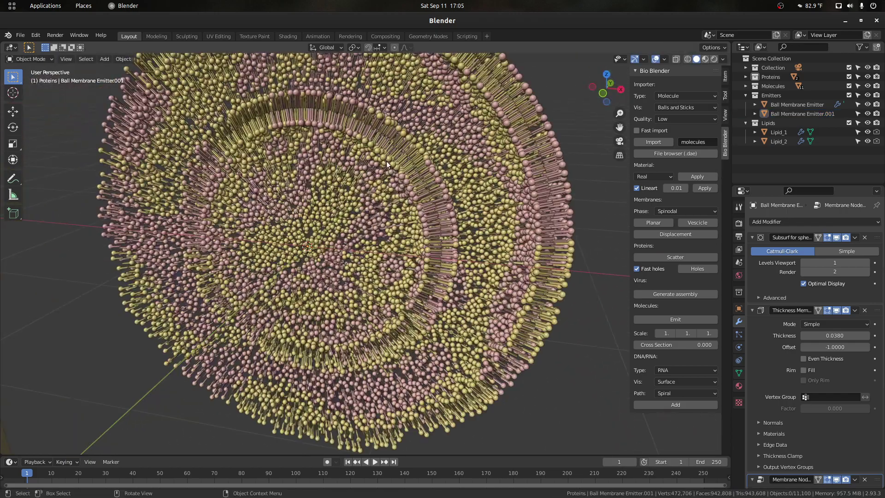
# - Narrow the inner membrane's mesh along the X axis in Edit Mode to make it an oval
pyautogui.click(387, 164)
pyautogui.press('Tab')
pyautogui.scroll(-2, 411, 175)
pyautogui.press('s')
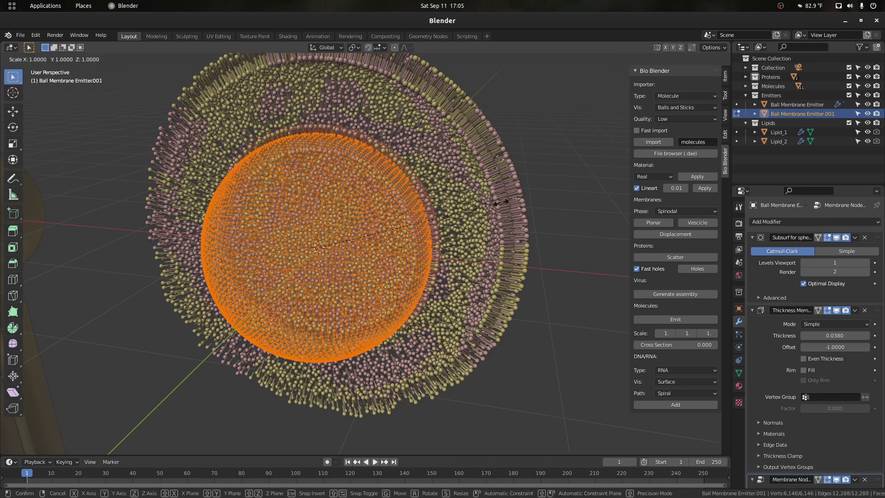
pyautogui.press('y')
pyautogui.rightClick(463, 214)
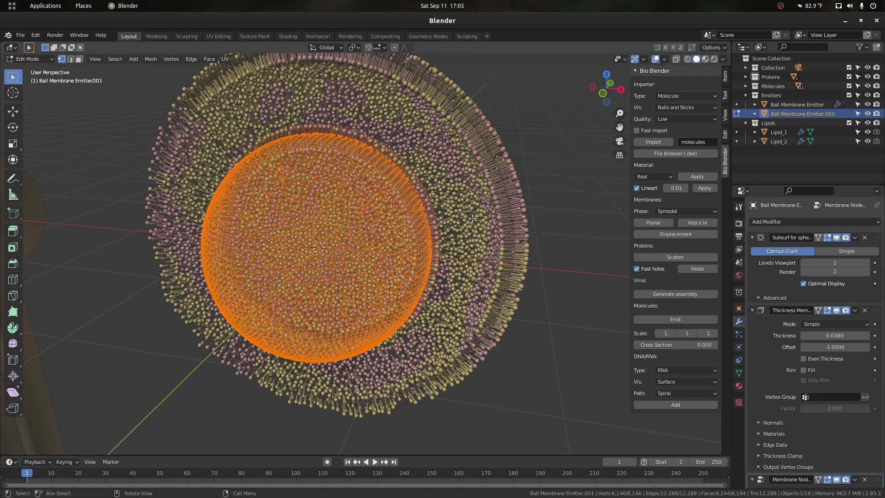
pyautogui.press('s')
pyautogui.press('x')
pyautogui.click(427, 226)
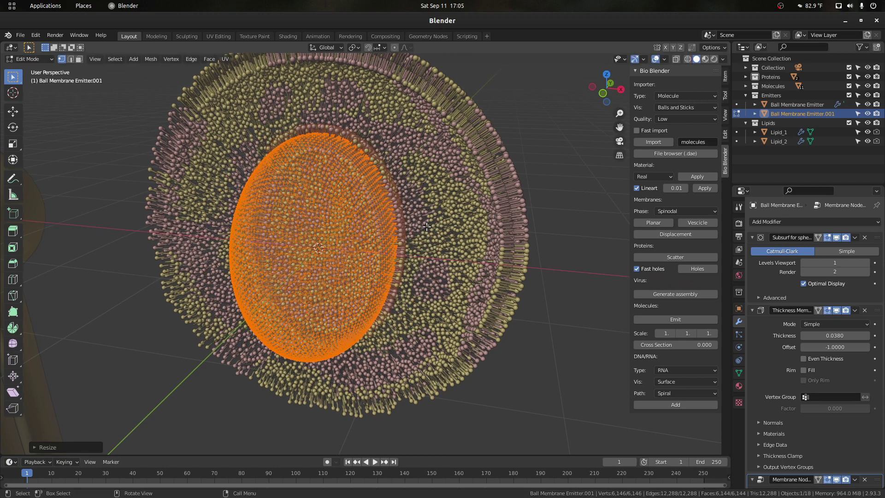
pyautogui.press('Tab')
pyautogui.click(572, 126)
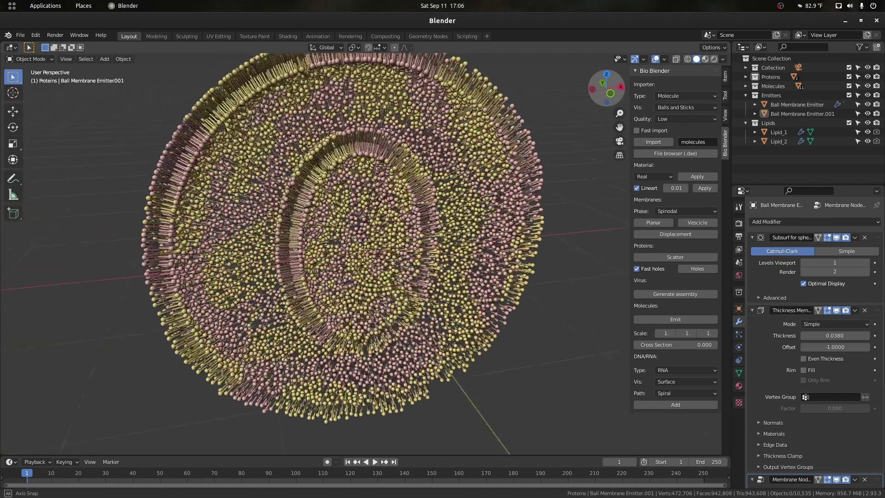
# - Scale the oval inner membrane's mesh down uniformly in Edit Mode, and select the object in Object Mode
pyautogui.click(393, 199)
pyautogui.press('Tab')
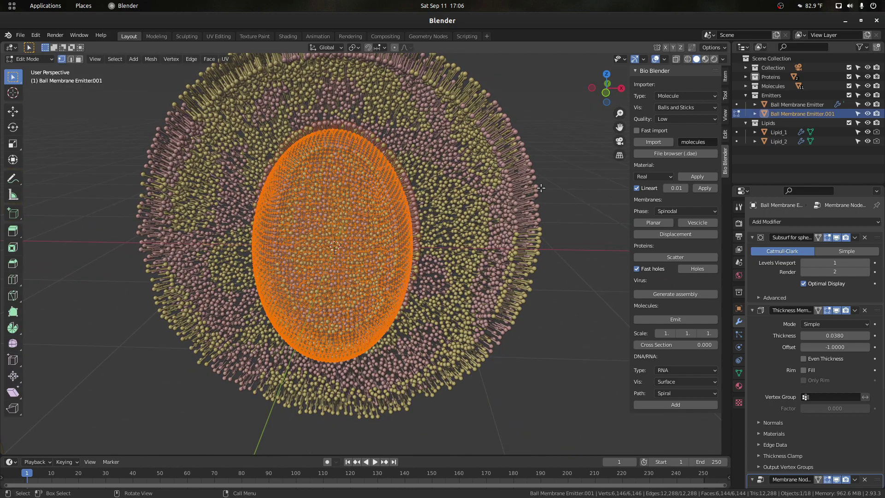
pyautogui.press('s')
pyautogui.click(496, 207)
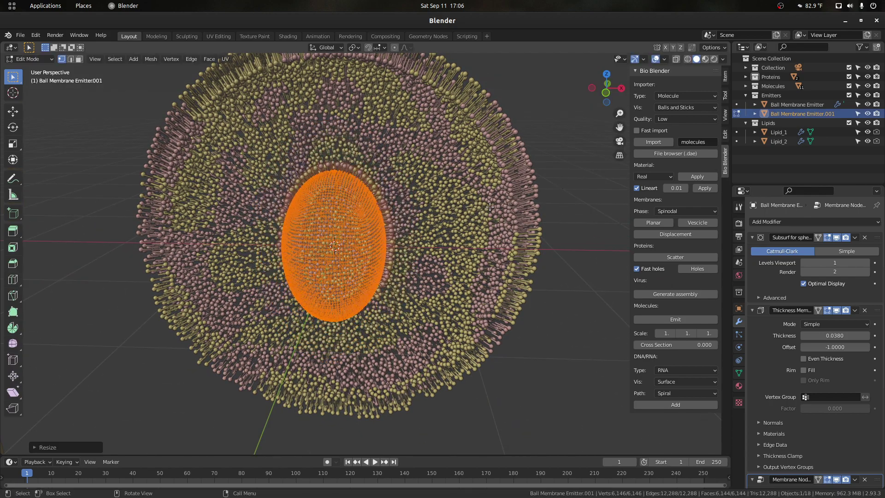
pyautogui.press('Tab')
pyautogui.click(573, 193)
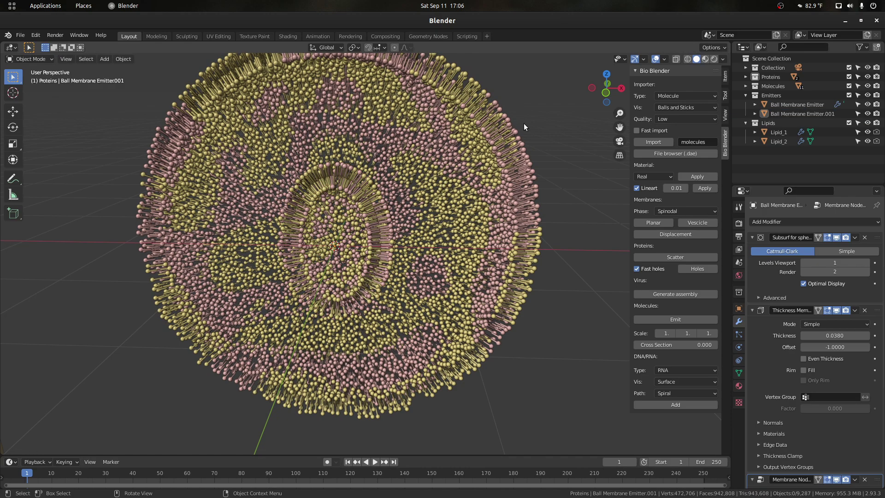
pyautogui.moveTo(598, 92)
pyautogui.mouseDown()
pyautogui.moveTo(521, 110)
pyautogui.moveTo(595, 92)
pyautogui.mouseUp()
pyautogui.click(367, 203)
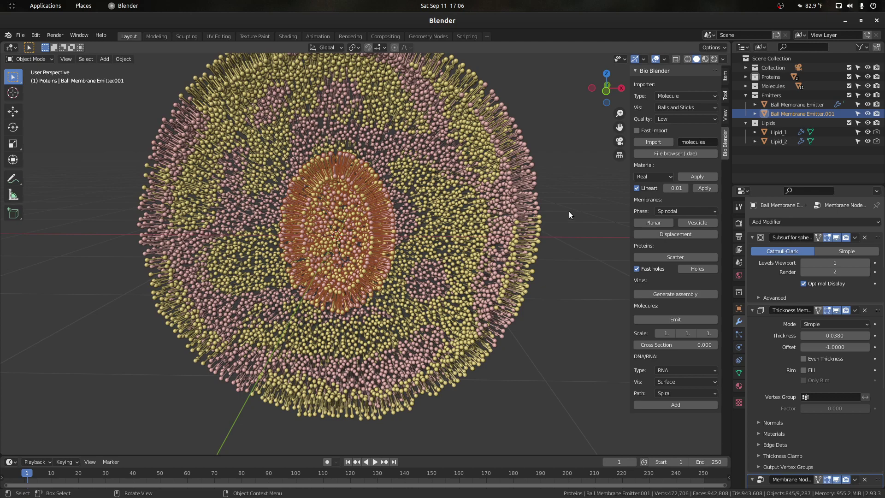
# - Rotate the oval inner membrane to a slant and move it into the vesicle's upper-left area
pyautogui.press('r')
pyautogui.click(376, 223)
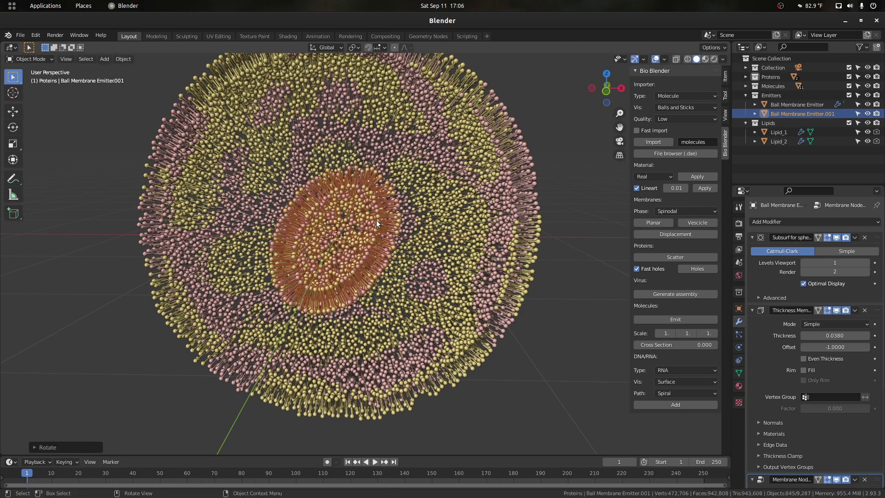
pyautogui.press('g')
pyautogui.click(376, 182)
pyautogui.click(564, 133)
pyautogui.scroll(-1, 563, 134)
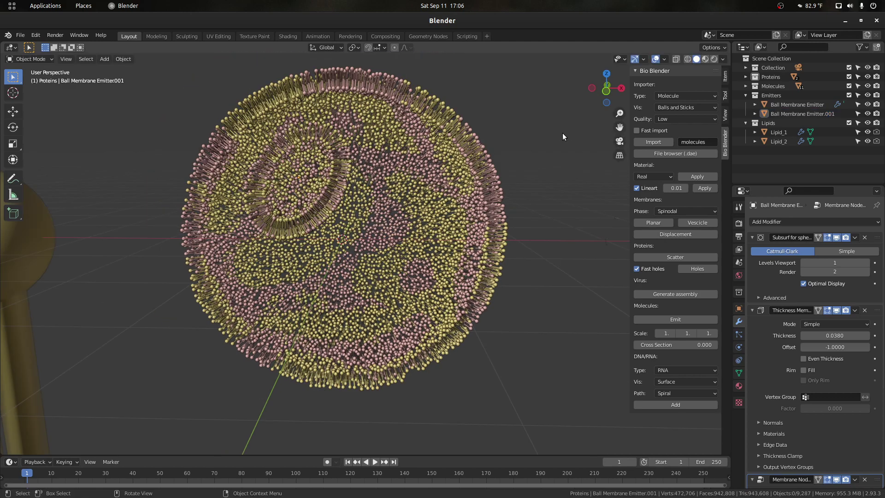
# - Tilt the inner oval membrane by rotating it in the right orthographic view
pyautogui.moveTo(607, 89); pyautogui.dragTo(662, 93)
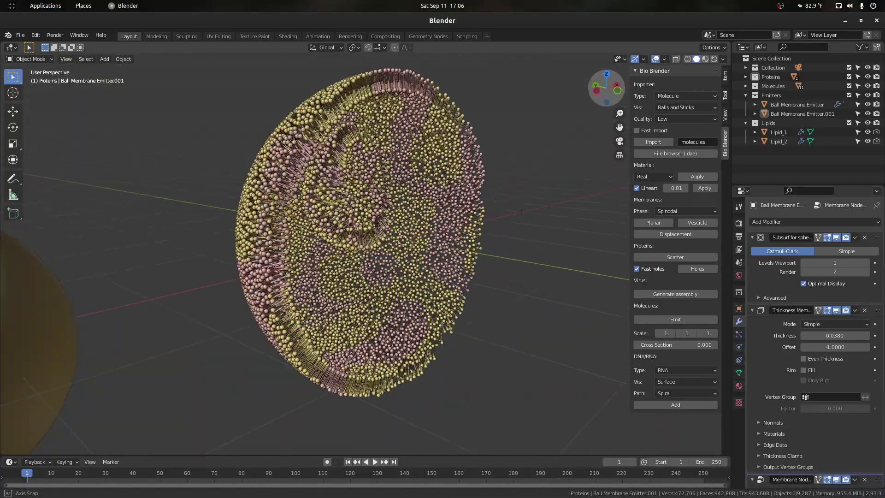
pyautogui.moveTo(618, 140); pyautogui.dragTo(391, 159, button='middle')
pyautogui.click(367, 173)
pyautogui.press('KP_7')
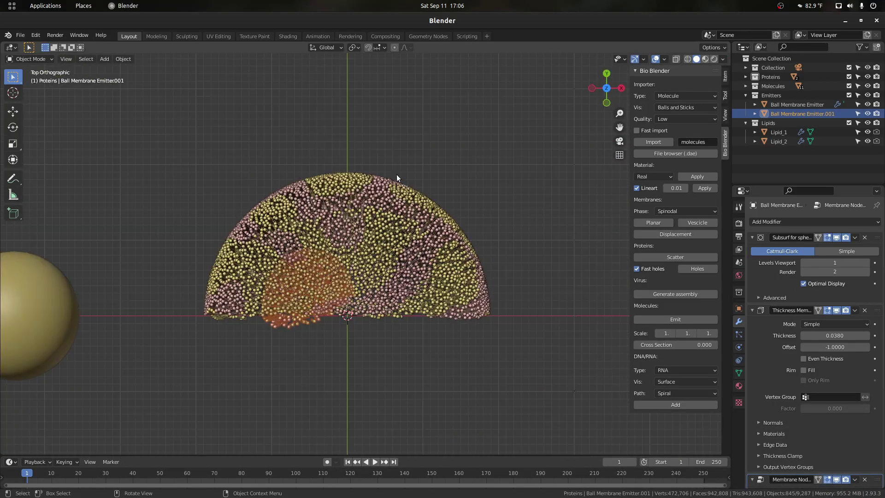
pyautogui.press('KP_1')
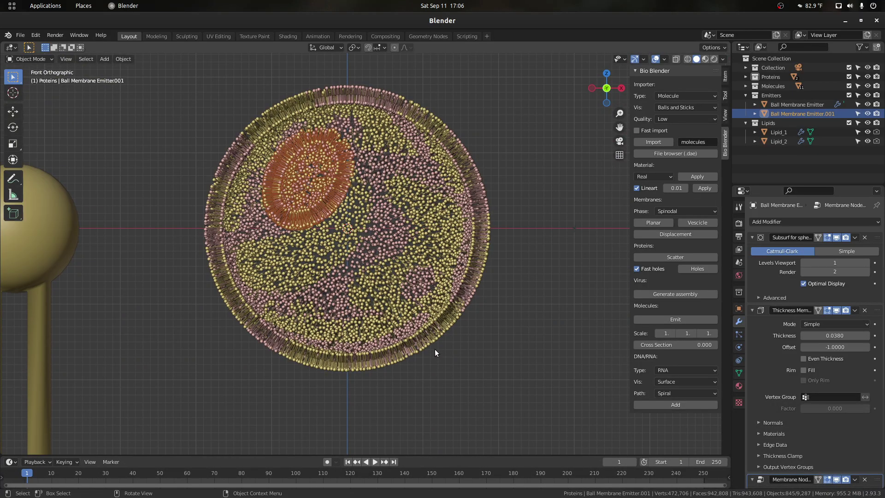
pyautogui.press('KP_3')
pyautogui.press('r')
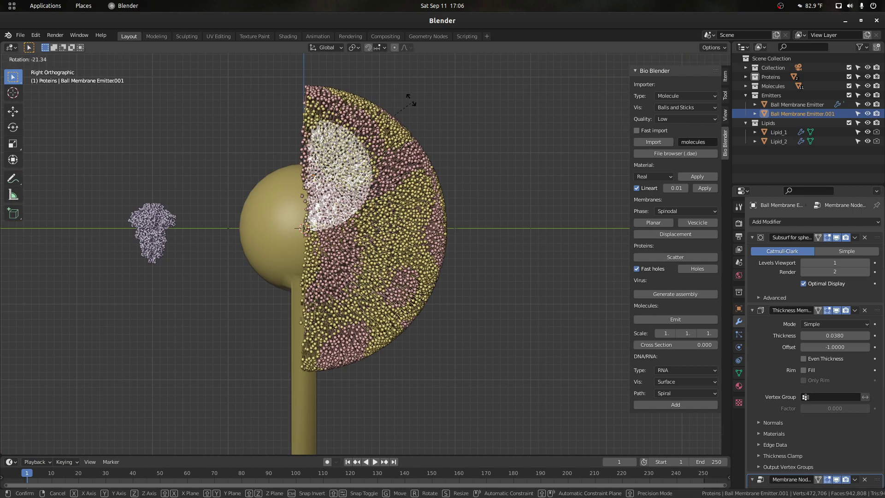
pyautogui.click(493, 102)
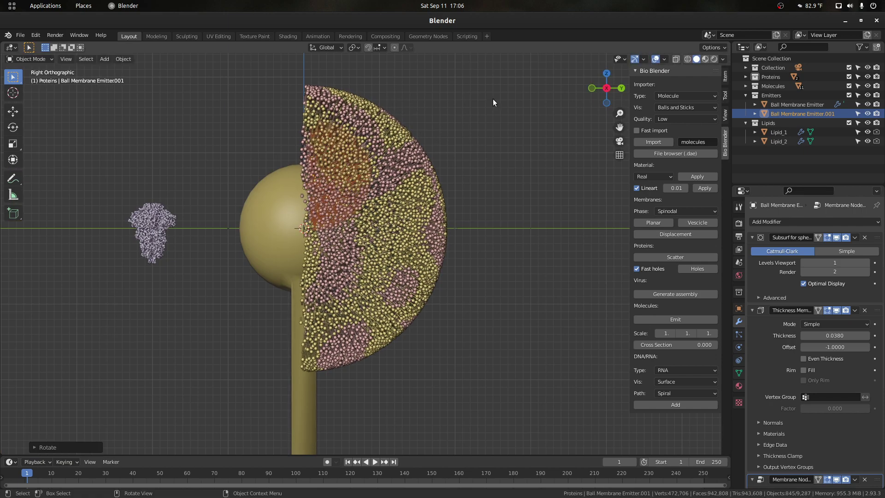
pyautogui.moveTo(604, 92); pyautogui.dragTo(549, 182)
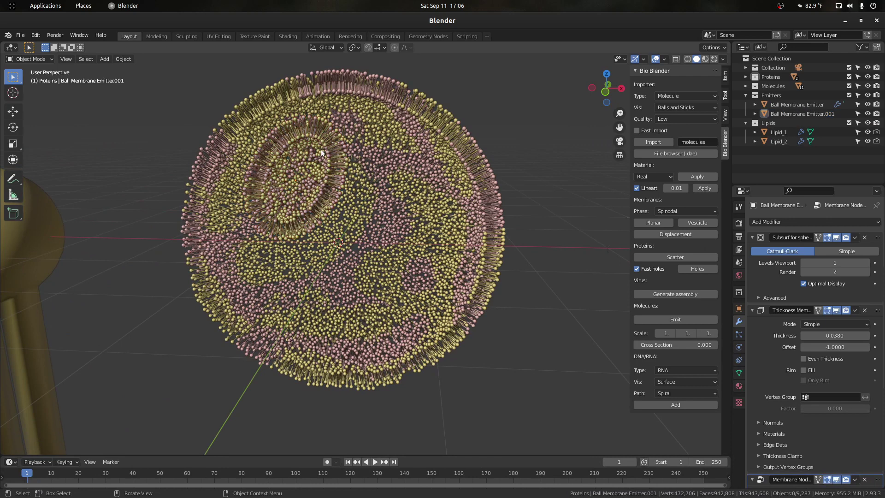
# - Set the Bio Blender cross section to 0.040 and examine the cut through both membranes
pyautogui.moveTo(663, 345)
pyautogui.mouseDown()
pyautogui.moveTo(696, 345)
pyautogui.moveTo(630, 345)
pyautogui.moveTo(714, 345)
pyautogui.moveTo(657, 341)
pyautogui.mouseUp()
pyautogui.click(590, 164)
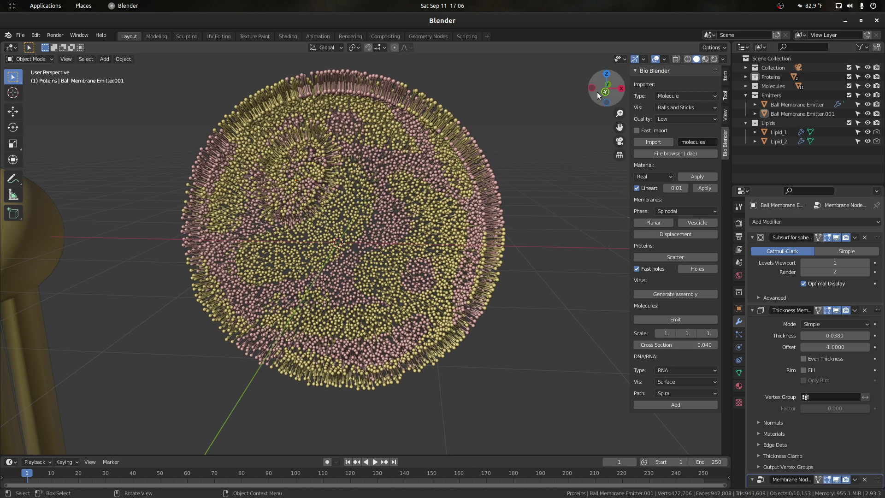
pyautogui.moveTo(596, 92); pyautogui.dragTo(344, 160)
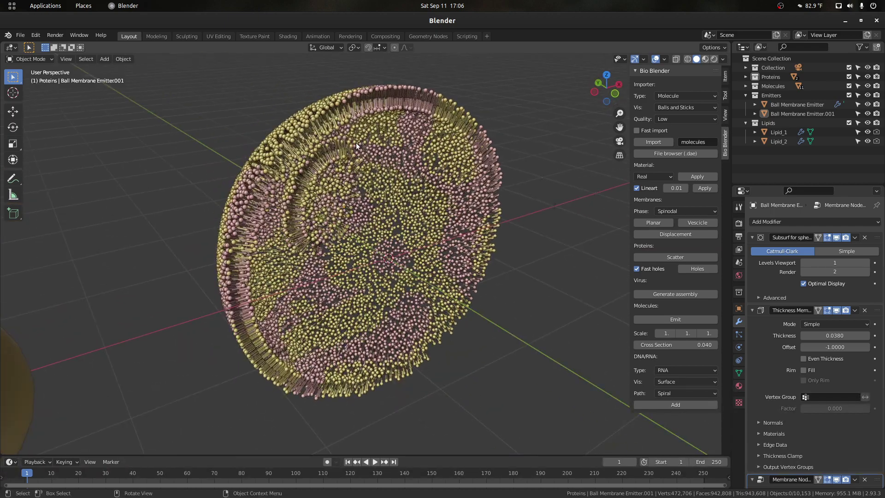
pyautogui.scroll(1, 342, 150)
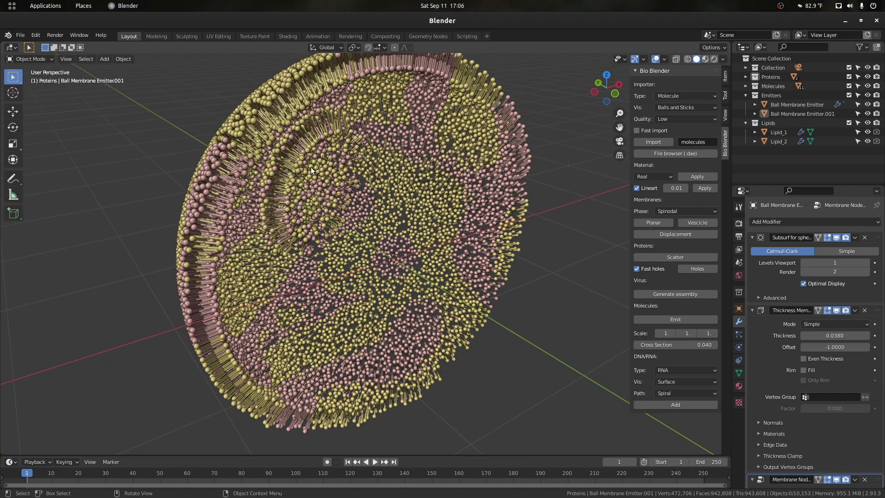
pyautogui.moveTo(595, 92); pyautogui.dragTo(427, 185)
# - Scale the outer vesicle membrane's mesh up to roughly twice its size in Edit Mode, and deselect it in Object Mode
pyautogui.click(428, 184)
pyautogui.scroll(-2, 429, 198)
pyautogui.scroll(3, 443, 196)
pyautogui.scroll(-1, 448, 195)
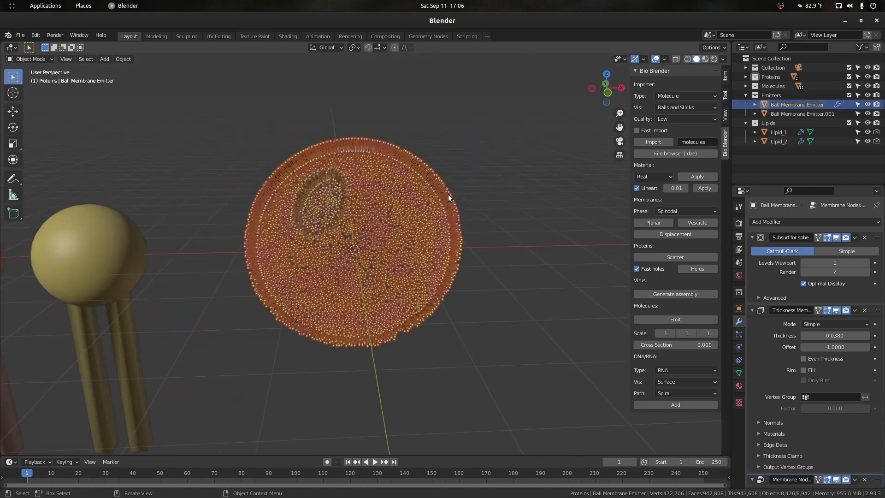
pyautogui.scroll(1, 448, 194)
pyautogui.press('Tab')
pyautogui.press('s')
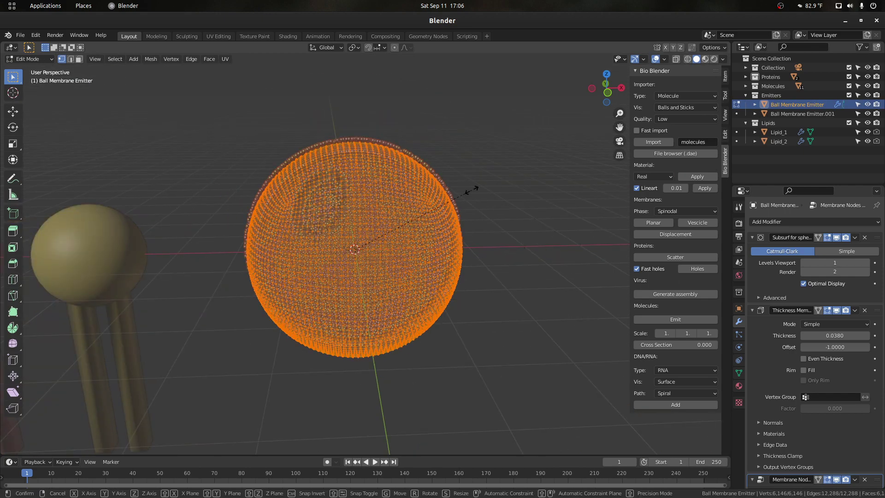
pyautogui.click(594, 165)
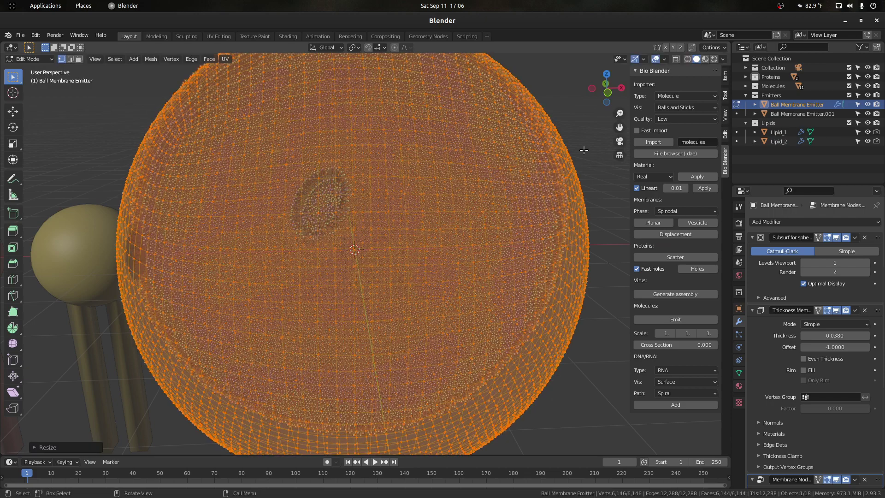
pyautogui.click(576, 123)
pyautogui.press('Tab')
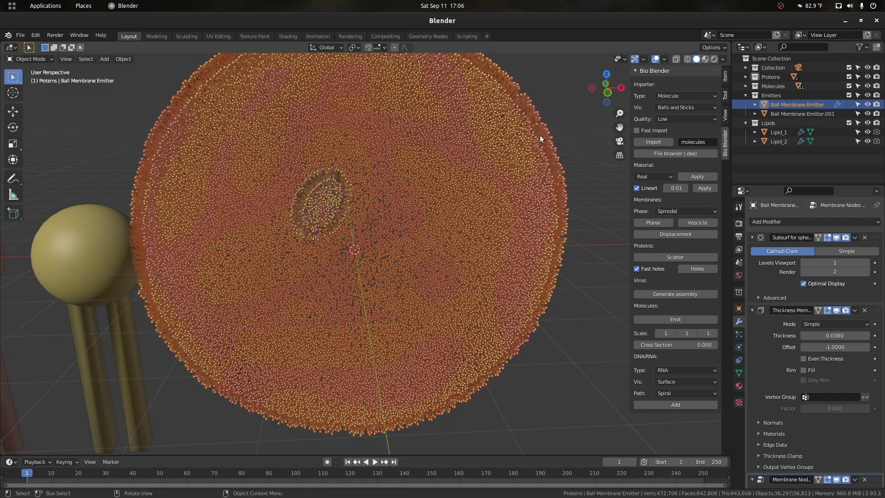
pyautogui.scroll(2, 352, 160)
pyautogui.scroll(-4, 507, 197)
pyautogui.click(508, 200)
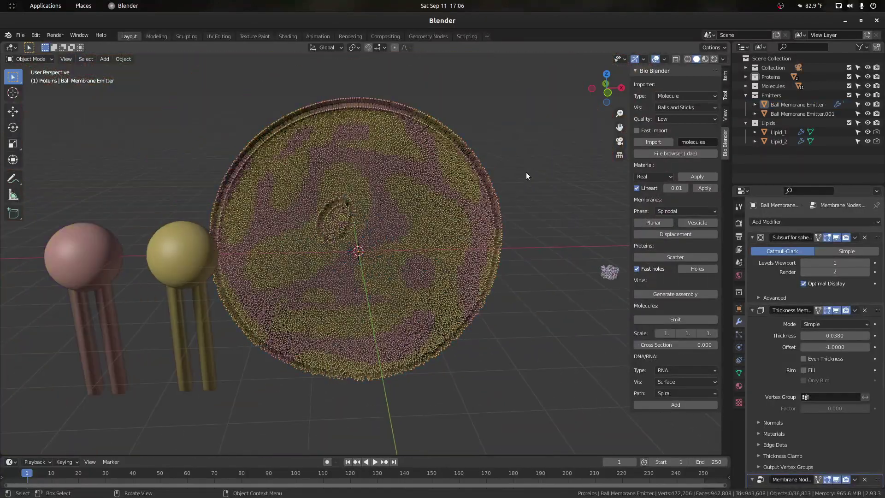
# - Scale the inner oval membrane's mesh up uniformly in Edit Mode, and deselect it in Object Mode
pyautogui.scroll(4, 336, 194)
pyautogui.click(330, 192)
pyautogui.press('Tab')
pyautogui.scroll(2, 343, 183)
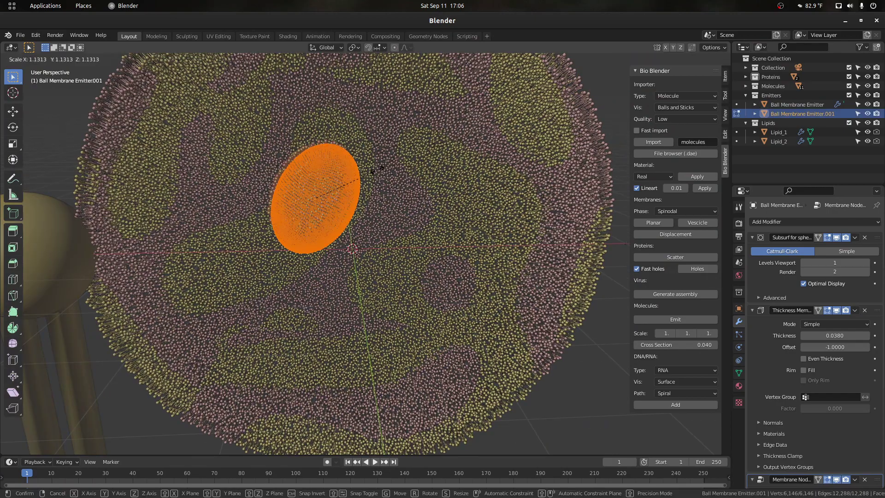
pyautogui.press('Tab')
pyautogui.scroll(-3, 343, 183)
pyautogui.click(572, 139)
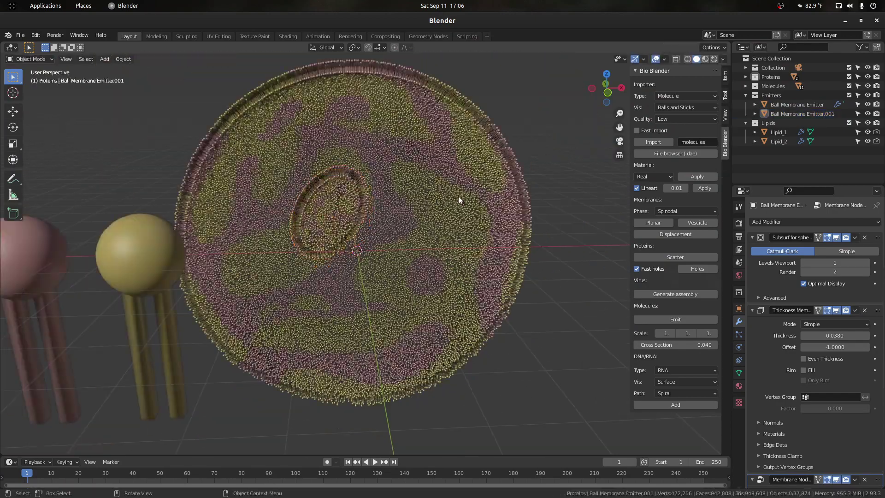
# - Duplicate the inner oval membrane in the front view and place the copy in the vesicle's lower-right area
pyautogui.scroll(2, 459, 198)
pyautogui.scroll(-1, 568, 127)
pyautogui.moveTo(607, 88); pyautogui.dragTo(505, 100)
pyautogui.moveTo(461, 139); pyautogui.dragTo(332, 148, button='middle')
pyautogui.click(342, 204)
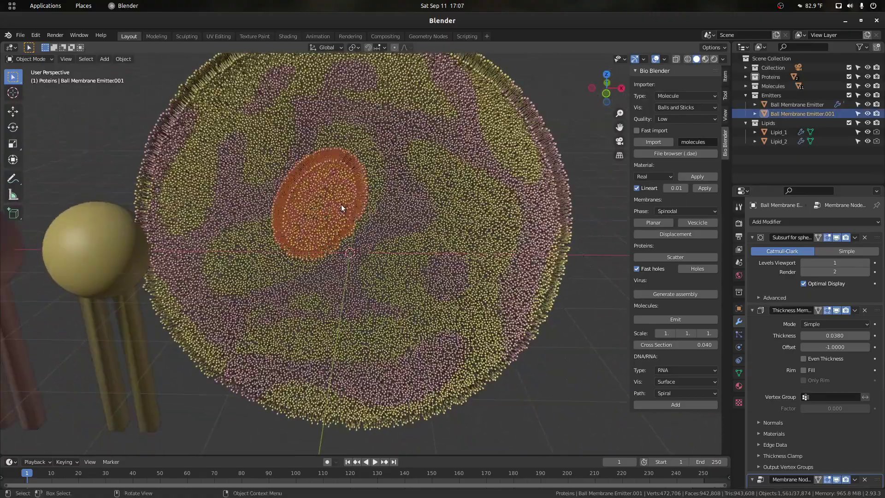
pyautogui.press('KP_1')
pyautogui.scroll(-1, 336, 204)
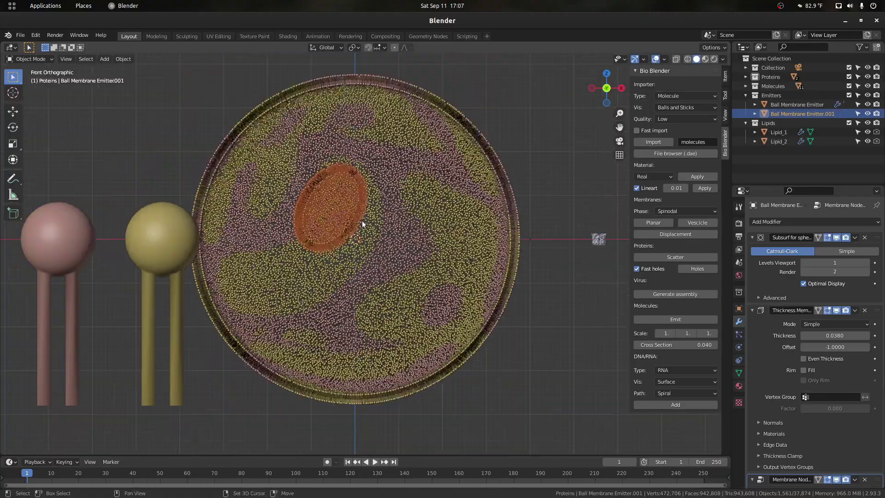
pyautogui.hotkey('shift', 'd')
pyautogui.click(455, 276)
# - Move the original oval membrane to the vesicle's upper left and place a duplicate of it to its right
pyautogui.click(349, 205)
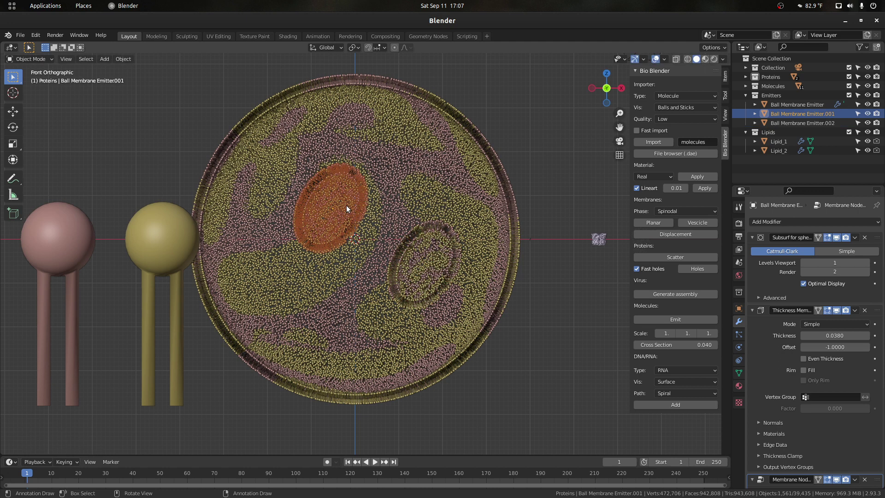
pyautogui.moveTo(347, 206); pyautogui.dragTo(309, 192)
pyautogui.hotkey('shift', 'd')
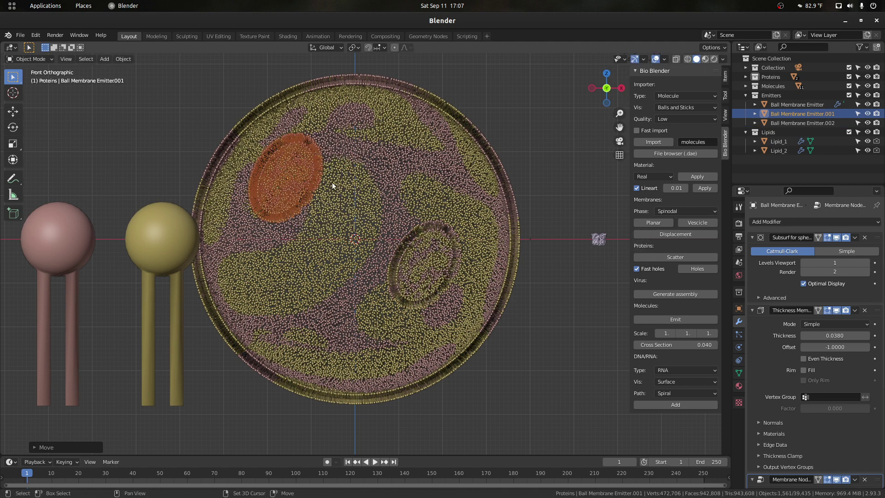
pyautogui.click(410, 179)
pyautogui.click(534, 174)
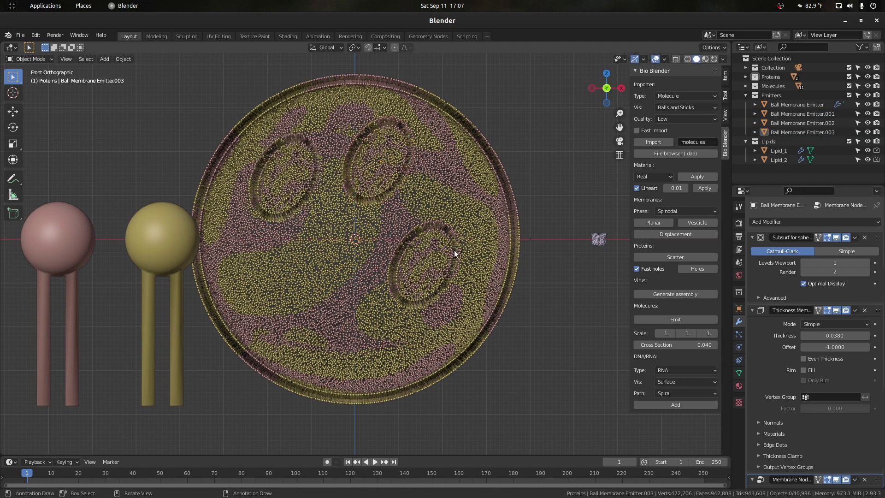
# - Duplicate the lower-right oval membrane into the vesicle's lower-left area and rotate the copy to slant the opposite way
pyautogui.click(452, 251)
pyautogui.hotkey('shift', 'd')
pyautogui.click(252, 327)
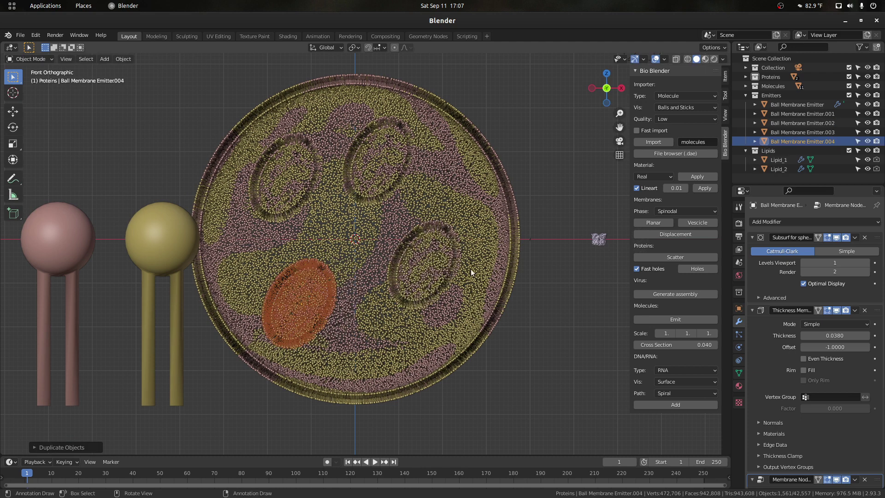
pyautogui.press('r')
pyautogui.click(308, 239)
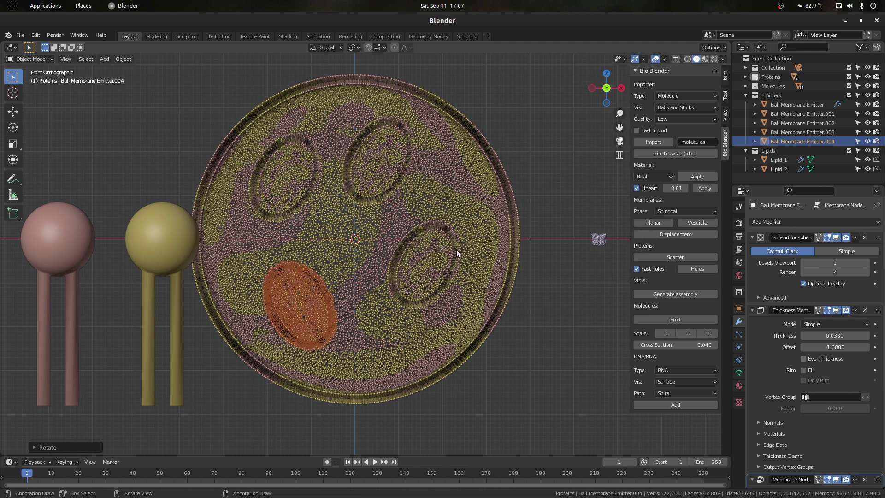
# - Rotate the lower-right oval membrane to lie nearly horizontal and the upper-right one to slant the opposite way
pyautogui.click(446, 254)
pyautogui.press('r')
pyautogui.click(393, 251)
pyautogui.click(367, 158)
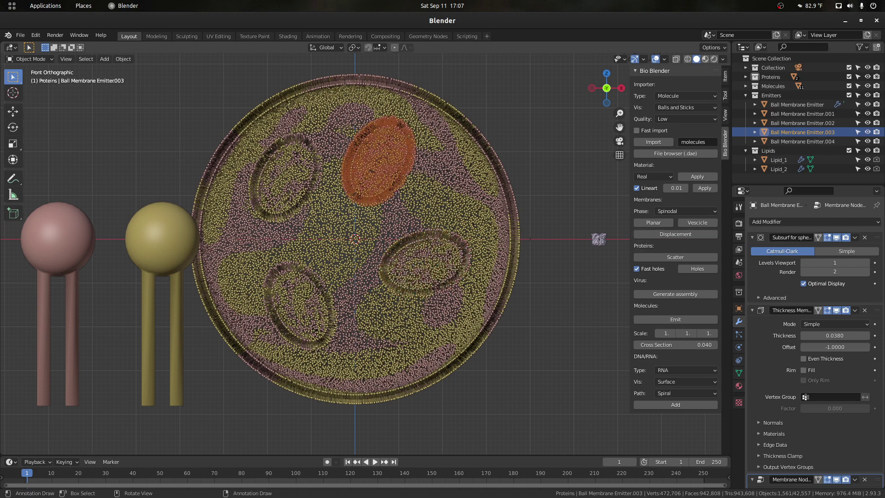
pyautogui.press('r')
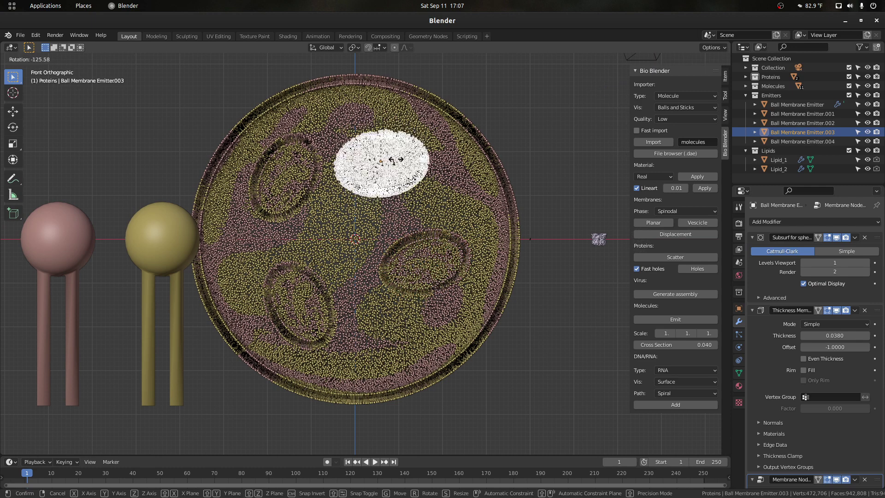
pyautogui.click(548, 117)
pyautogui.click(547, 117)
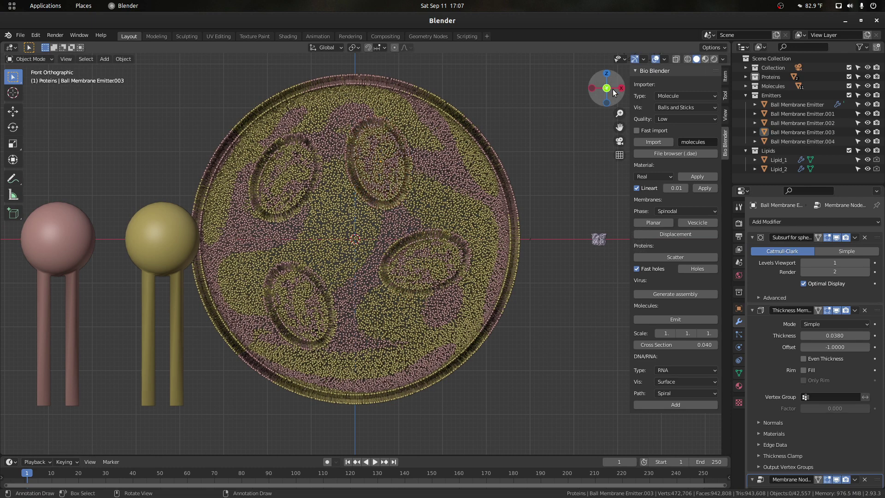
# - Move the upper-right oval membrane further outward and inspect the four inner membranes from several angles
pyautogui.click(380, 176)
pyautogui.press('g')
pyautogui.click(410, 180)
pyautogui.moveTo(411, 180); pyautogui.dragTo(350, 222, button='middle')
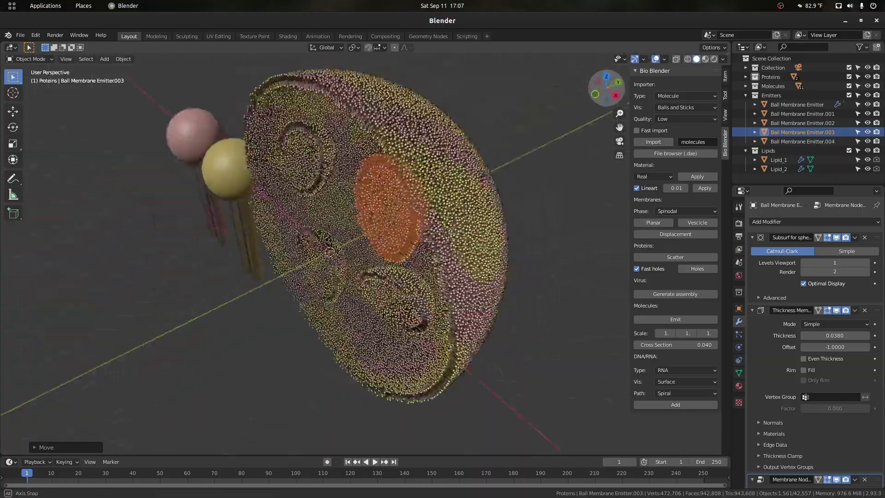
pyautogui.moveTo(599, 93)
pyautogui.mouseDown()
pyautogui.moveTo(696, 72)
pyautogui.moveTo(572, 85)
pyautogui.moveTo(616, 95)
pyautogui.mouseUp()
pyautogui.click(553, 140)
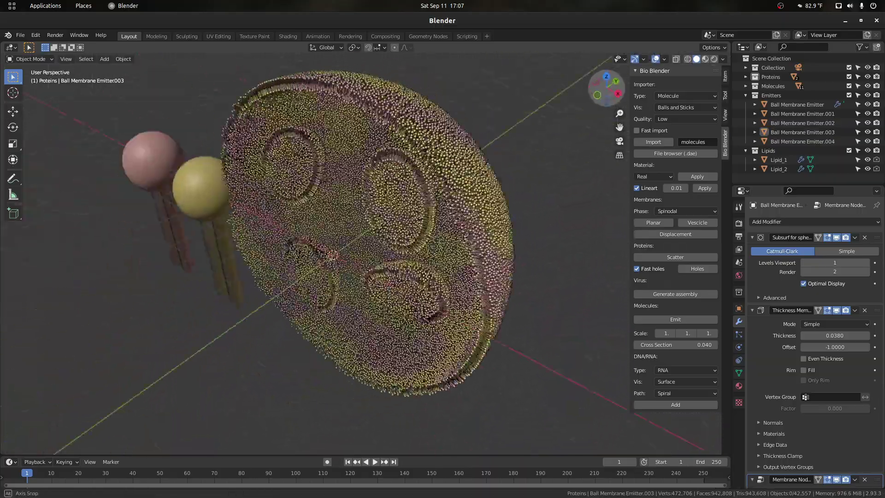
pyautogui.moveTo(488, 189); pyautogui.dragTo(609, 119, button='middle')
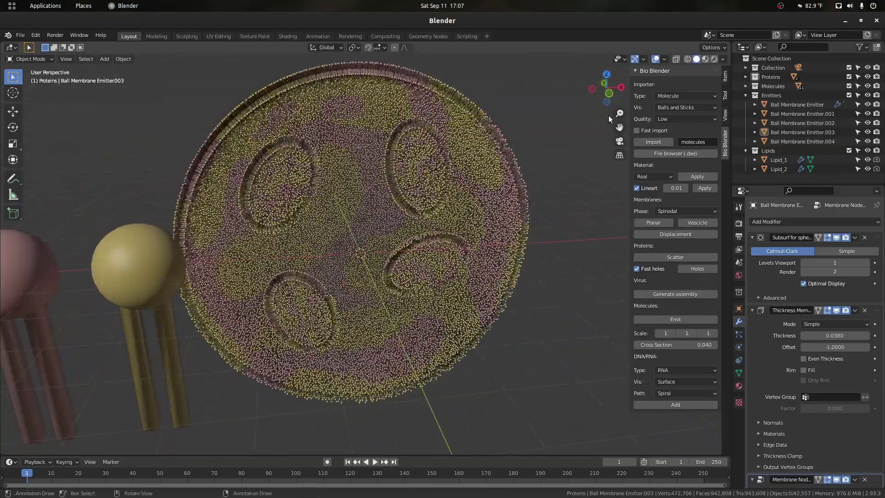
pyautogui.moveTo(620, 127); pyautogui.dragTo(616, 194)
pyautogui.scroll(2, 582, 101)
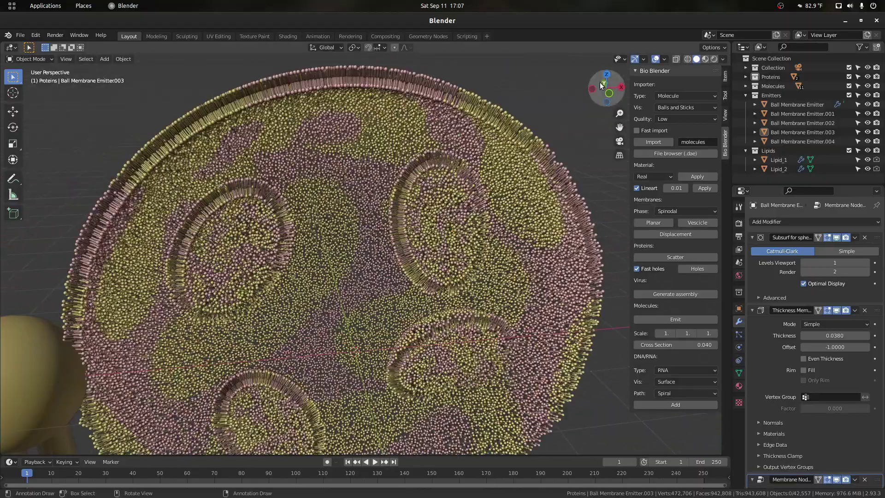
pyautogui.moveTo(599, 82); pyautogui.dragTo(561, 92)
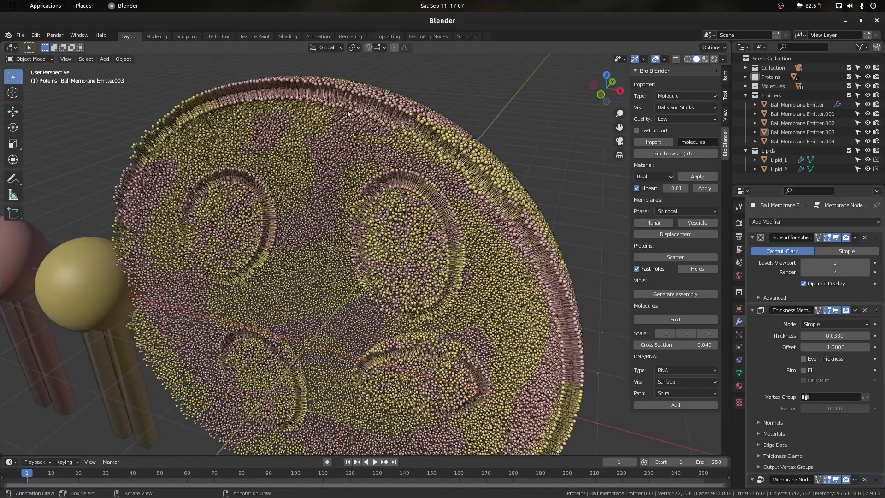
# - Select the outer membrane, set the cross section to -0.5, and lower it further to -0.820
pyautogui.click(360, 107)
pyautogui.scroll(-3, 368, 118)
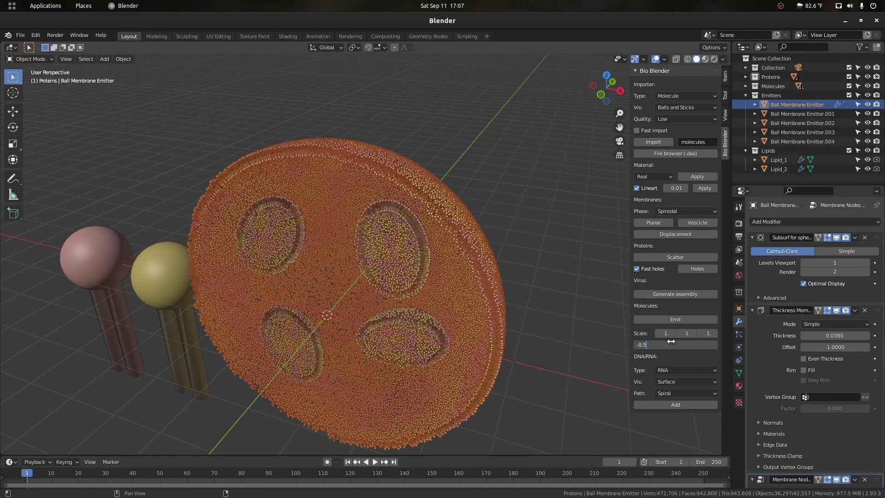
pyautogui.press('Return')
pyautogui.moveTo(605, 92); pyautogui.dragTo(577, 301)
pyautogui.moveTo(676, 344); pyautogui.dragTo(666, 344)
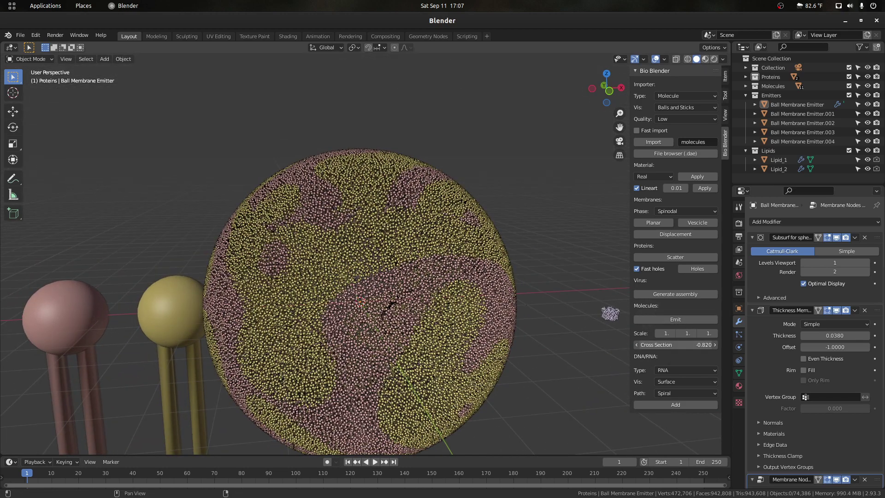
# - Raise the outer membrane's cross section to -0.040 and inspect the exposed inner membranes from several angles
pyautogui.moveTo(676, 345); pyautogui.dragTo(687, 345)
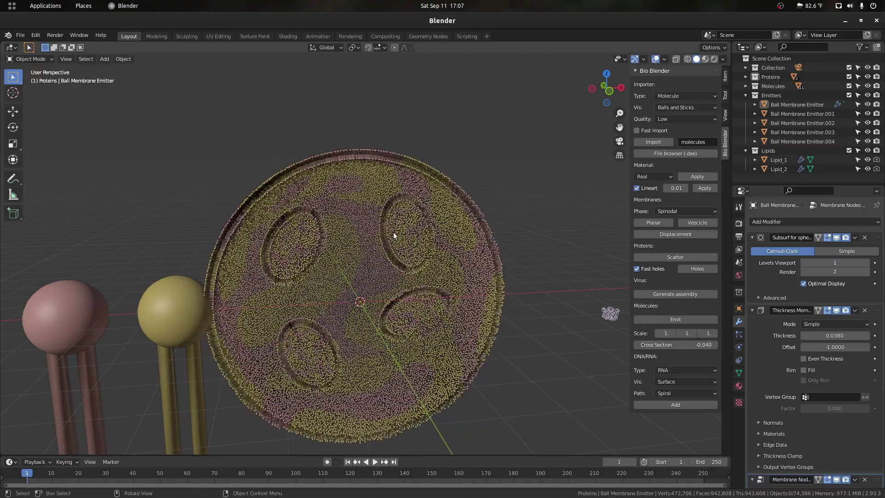
pyautogui.scroll(2, 276, 202)
pyautogui.moveTo(614, 95)
pyautogui.mouseDown()
pyautogui.moveTo(592, 97)
pyautogui.moveTo(614, 95)
pyautogui.mouseUp()
pyautogui.moveTo(607, 88); pyautogui.dragTo(596, 120)
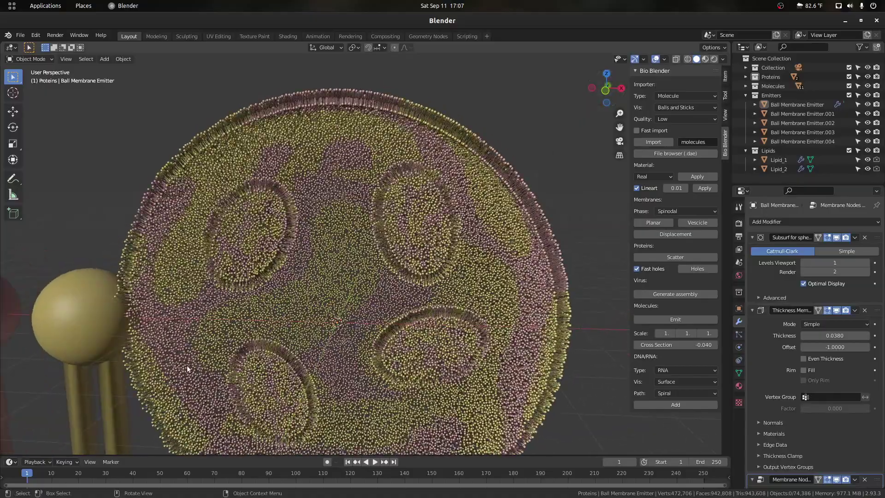
pyautogui.scroll(-1, 588, 134)
pyautogui.moveTo(601, 99); pyautogui.dragTo(545, 181)
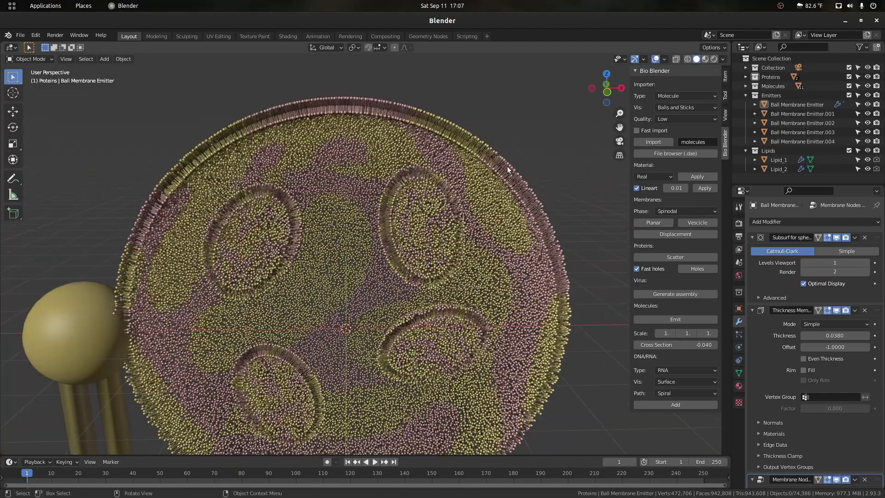
pyautogui.moveTo(613, 93); pyautogui.dragTo(475, 193)
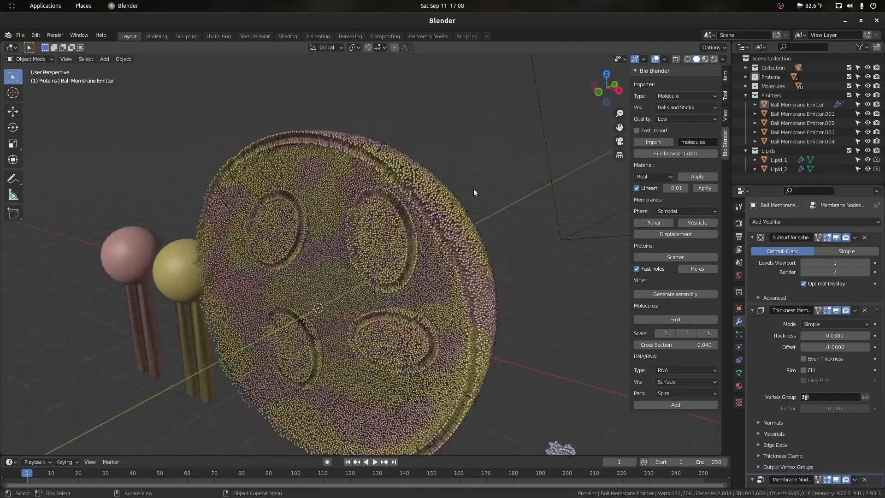
# - Select the outer membrane and scatter the imported proteins over it
pyautogui.click(452, 212)
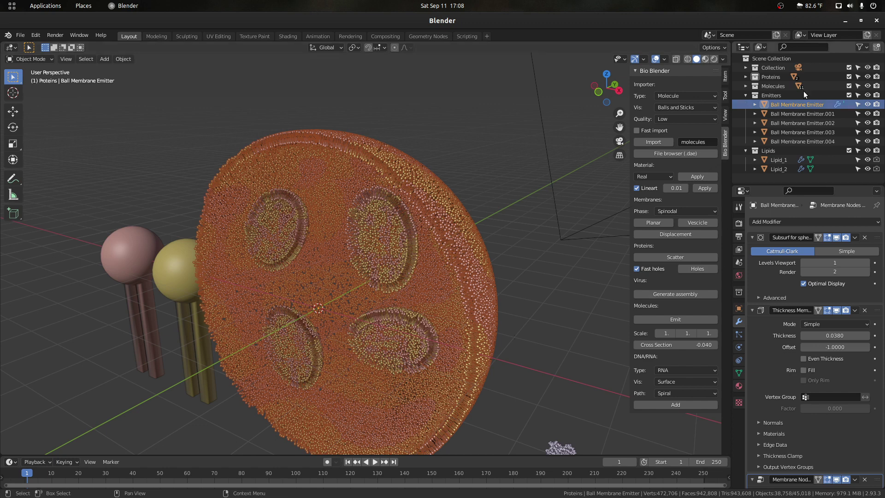
pyautogui.click(745, 76)
pyautogui.click(745, 77)
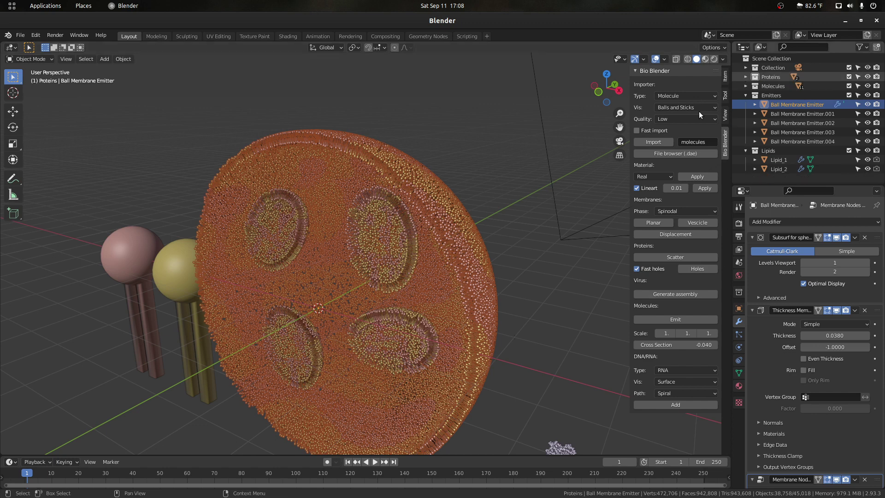
pyautogui.click(672, 257)
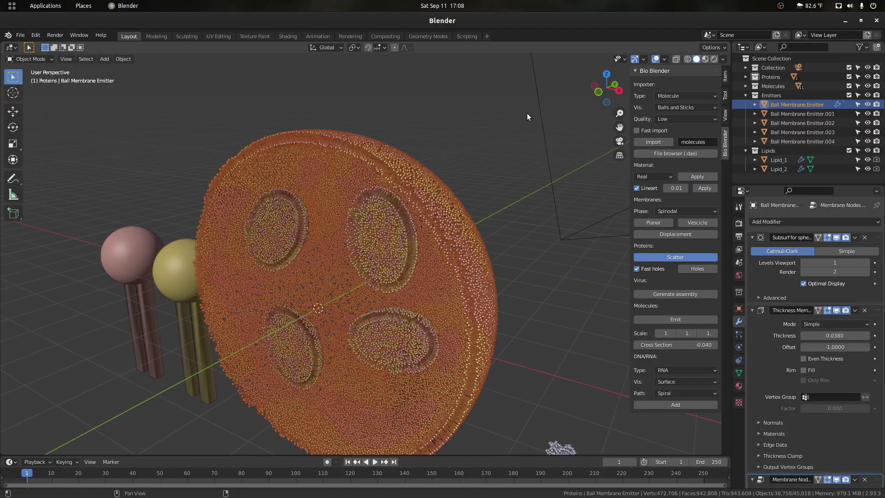
pyautogui.moveTo(606, 88); pyautogui.dragTo(590, 100)
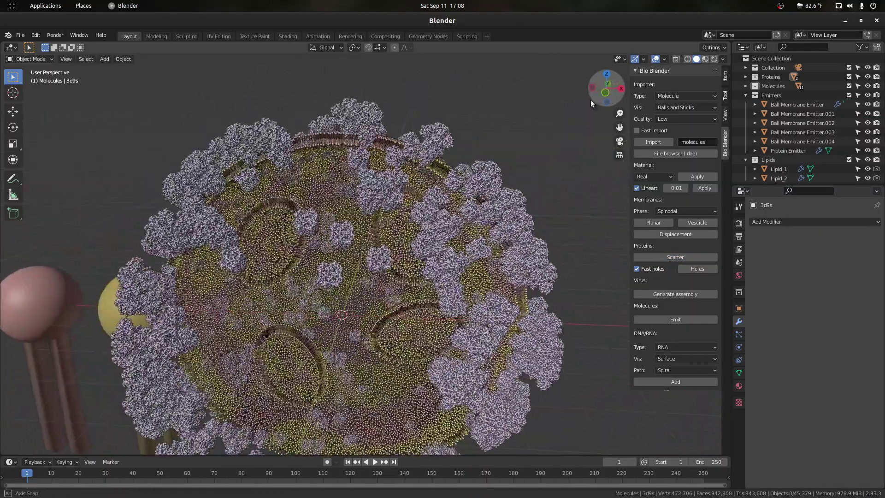
# - Select the scattered proteins' emitter and set its cross section to 0
pyautogui.click(323, 139)
pyautogui.click(363, 120)
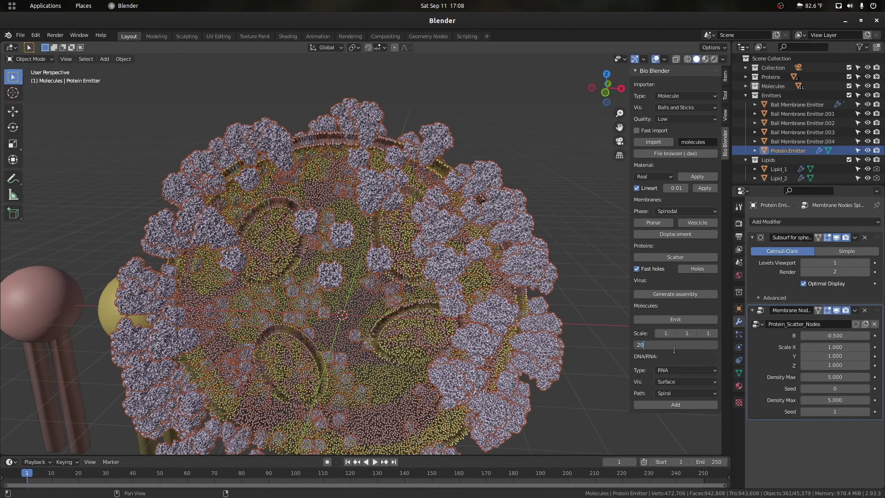
pyautogui.press('Return')
pyautogui.click(537, 101)
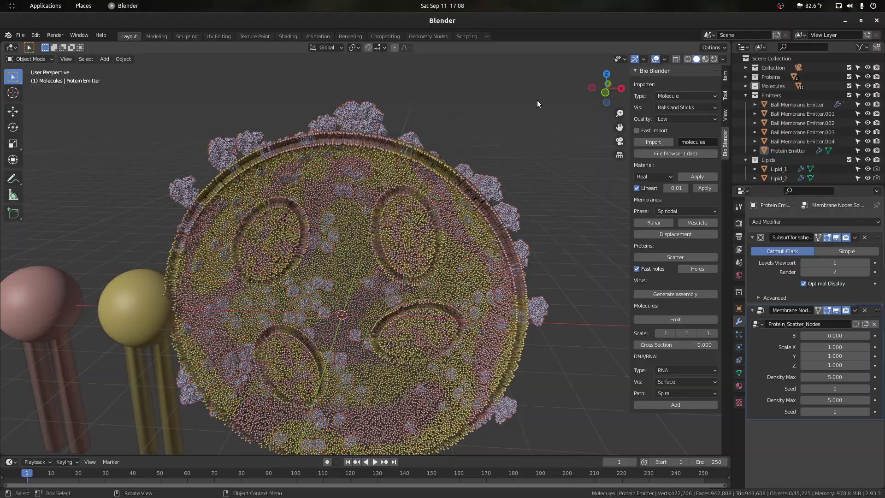
pyautogui.moveTo(606, 92)
pyautogui.mouseDown()
pyautogui.moveTo(417, 104)
pyautogui.moveTo(593, 103)
pyautogui.mouseUp()
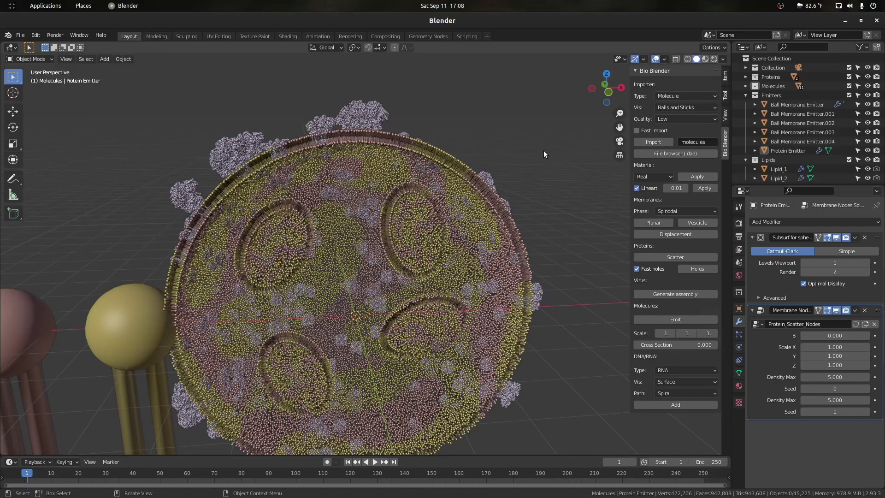
# - Examine the sectioned vesicle with its scattered proteins up close and from different angles
pyautogui.scroll(4, 453, 226)
pyautogui.scroll(-3, 453, 225)
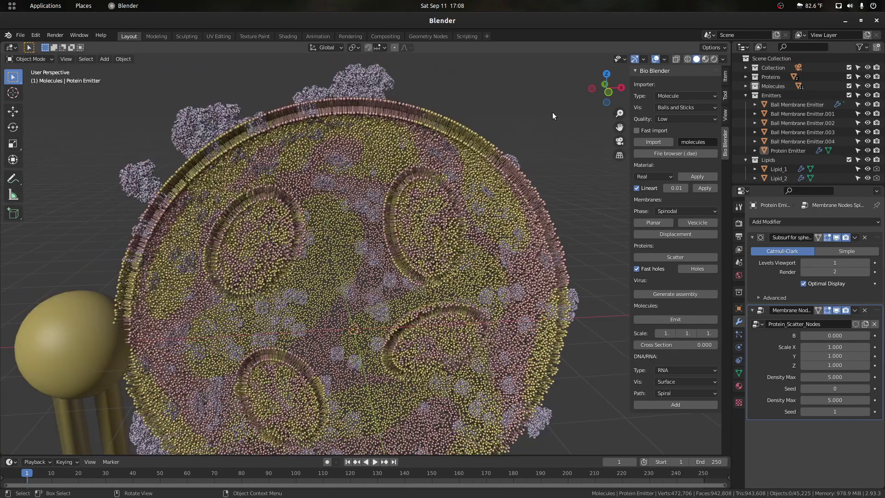
pyautogui.scroll(-2, 552, 112)
pyautogui.moveTo(617, 128); pyautogui.dragTo(642, 60)
pyautogui.scroll(1, 612, 120)
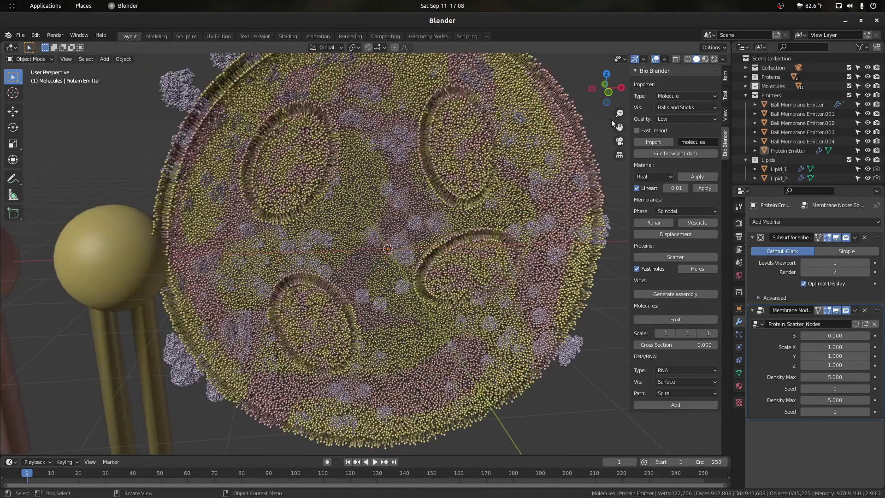
pyautogui.moveTo(617, 89); pyautogui.dragTo(571, 95)
pyautogui.scroll(-4, 453, 156)
pyautogui.scroll(2, 535, 164)
# - Select the scattered proteins on the vesicle and delete their emitter
pyautogui.click(529, 144)
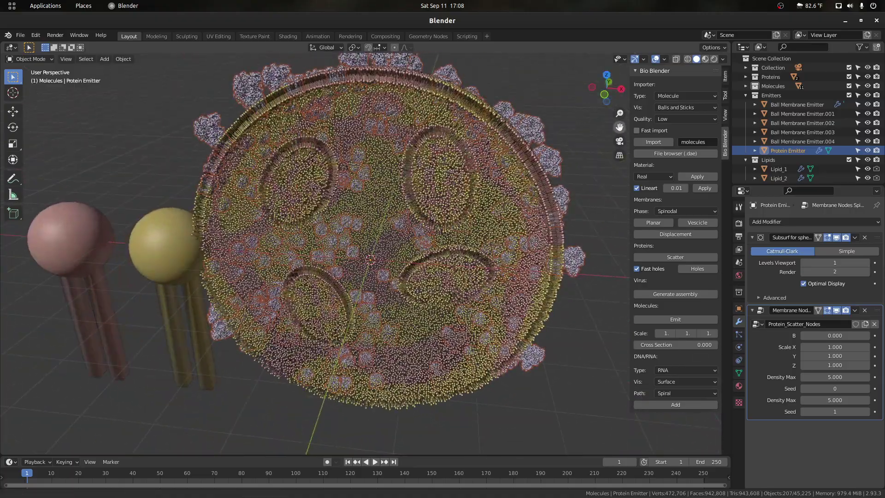
pyautogui.moveTo(620, 127); pyautogui.dragTo(591, 170)
pyautogui.click(491, 148)
pyautogui.click(483, 148)
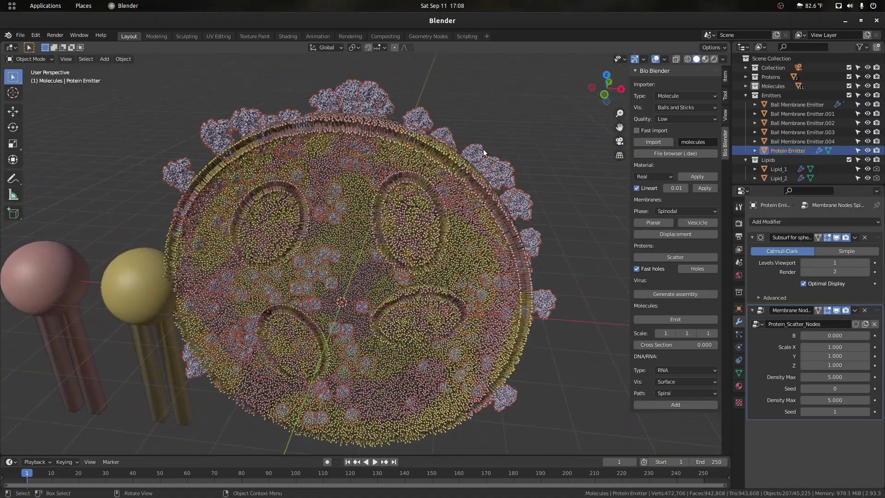
pyautogui.press('Delete')
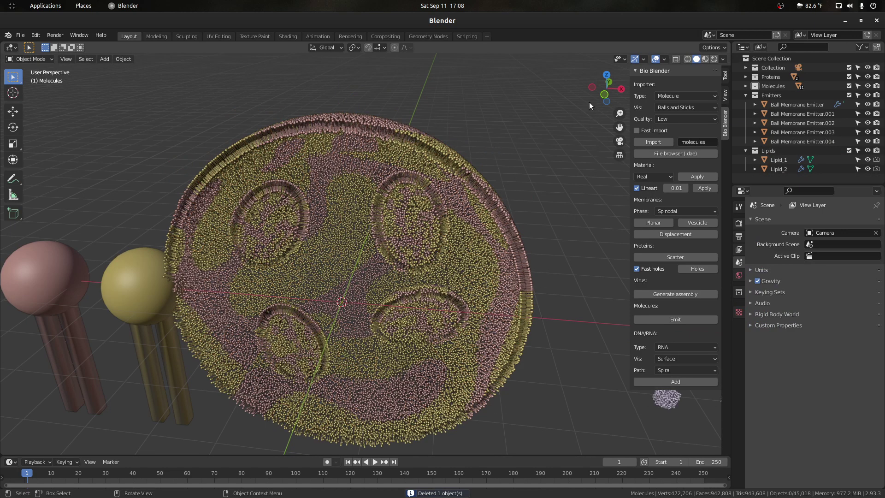
# - Delete the two upper oval inner membranes from the vesicle
pyautogui.moveTo(602, 93); pyautogui.dragTo(634, 78)
pyautogui.moveTo(620, 128); pyautogui.dragTo(625, 93)
pyautogui.scroll(1, 456, 143)
pyautogui.click(447, 140)
pyautogui.scroll(-1, 449, 142)
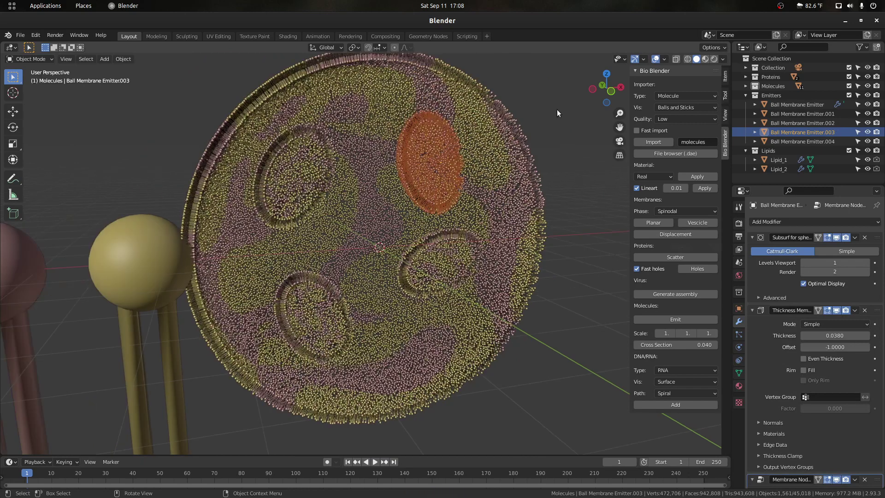
pyautogui.click(557, 109)
pyautogui.click(412, 152)
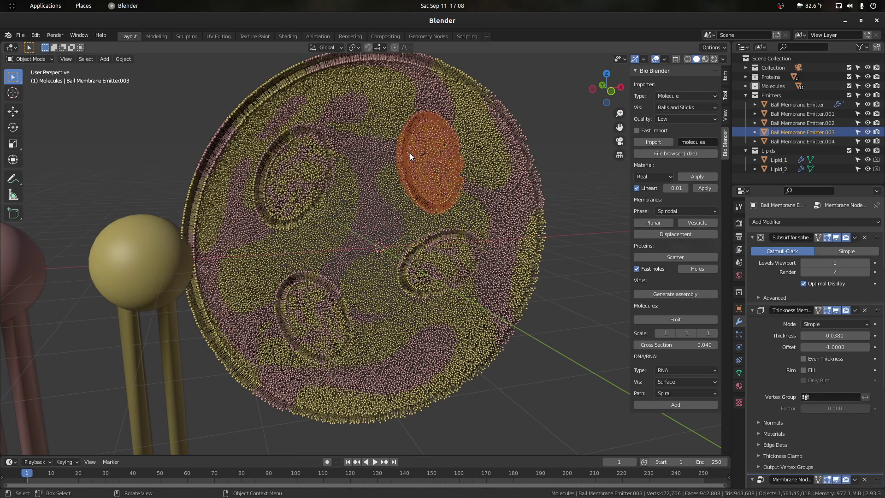
pyautogui.press('Delete')
pyautogui.click(302, 167)
pyautogui.press('Delete')
# - Delete the two lower oval inner membranes from the vesicle
pyautogui.click(299, 337)
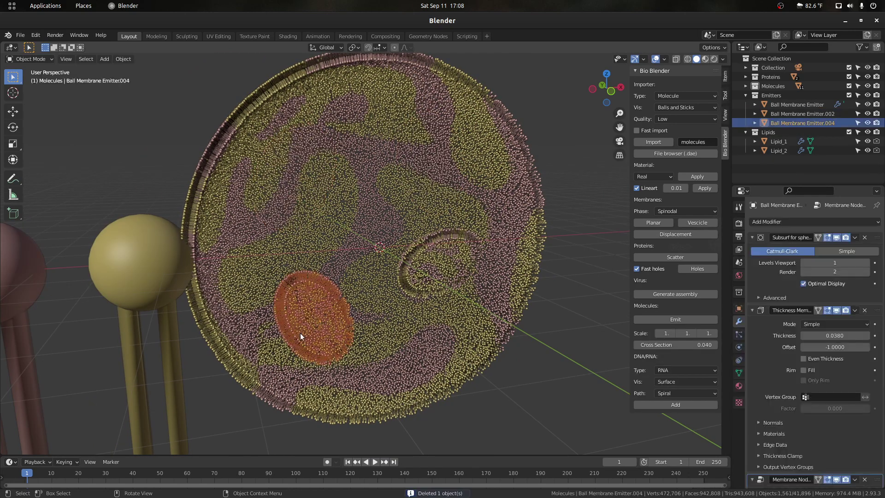
pyautogui.press('Delete')
pyautogui.click(435, 264)
pyautogui.press('Delete')
# - Examine the emptied vesicle and the imported proteins beside it, and expand the Molecules collection to list its contents
pyautogui.moveTo(603, 99); pyautogui.dragTo(556, 123)
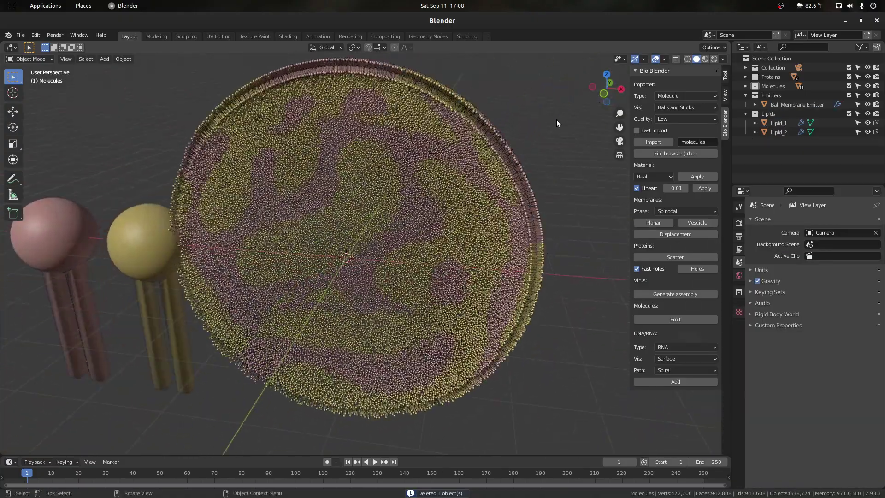
pyautogui.moveTo(618, 127); pyautogui.dragTo(619, 176)
pyautogui.moveTo(599, 97)
pyautogui.mouseDown()
pyautogui.moveTo(530, 96)
pyautogui.moveTo(607, 91)
pyautogui.moveTo(611, 98)
pyautogui.moveTo(540, 94)
pyautogui.moveTo(595, 94)
pyautogui.mouseUp()
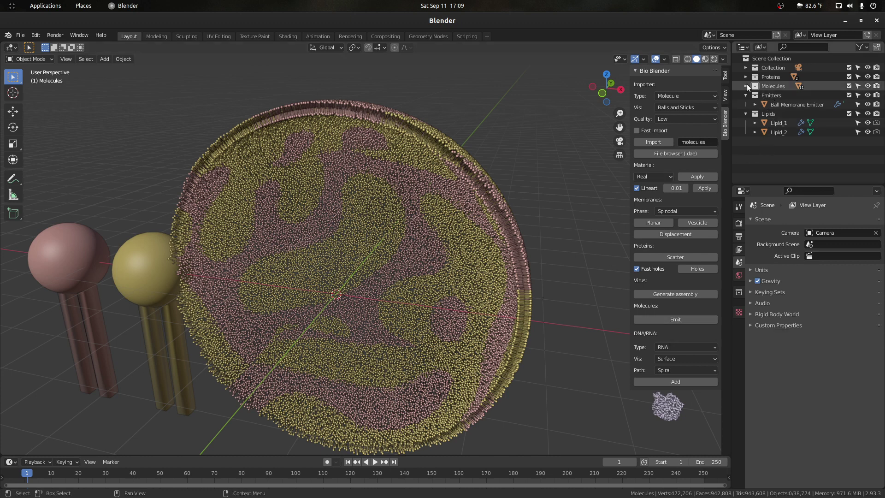
pyautogui.moveTo(605, 89); pyautogui.dragTo(711, 142)
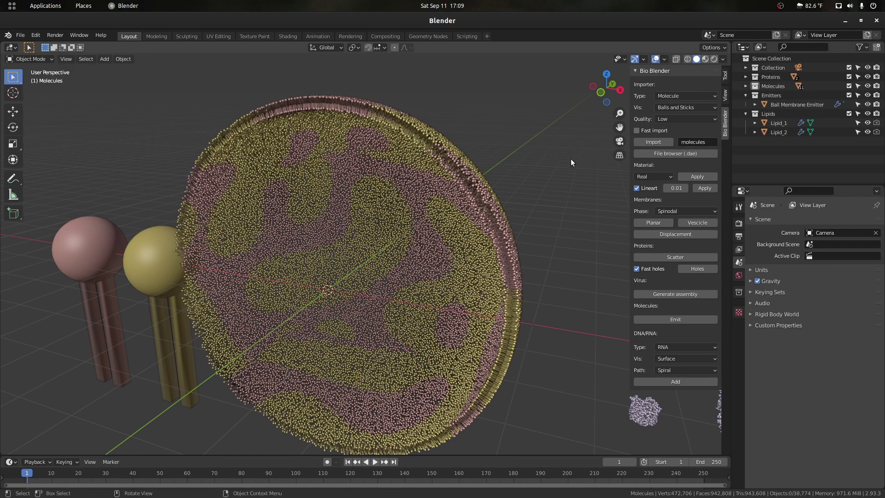
pyautogui.moveTo(620, 127); pyautogui.dragTo(488, 60)
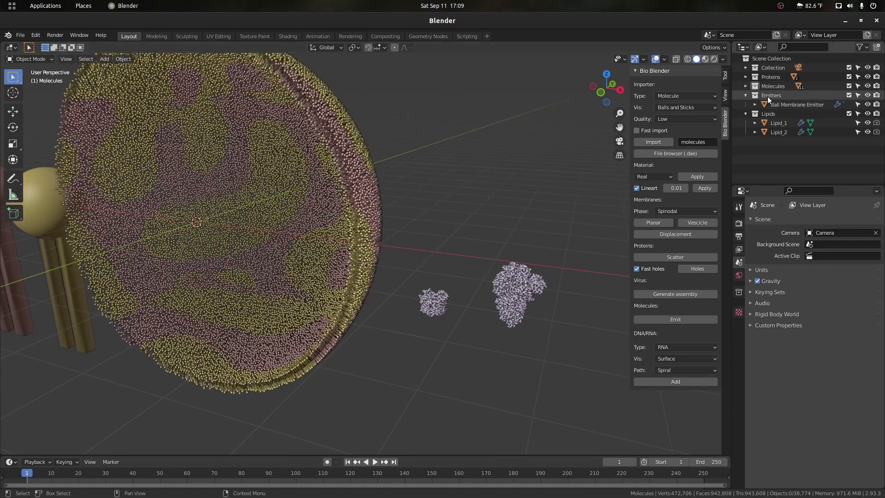
pyautogui.click(746, 86)
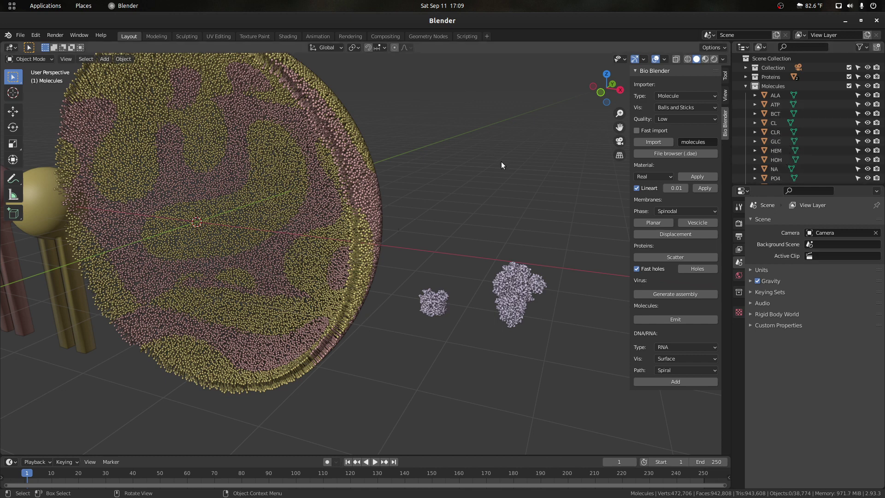
pyautogui.moveTo(619, 127); pyautogui.dragTo(517, 140)
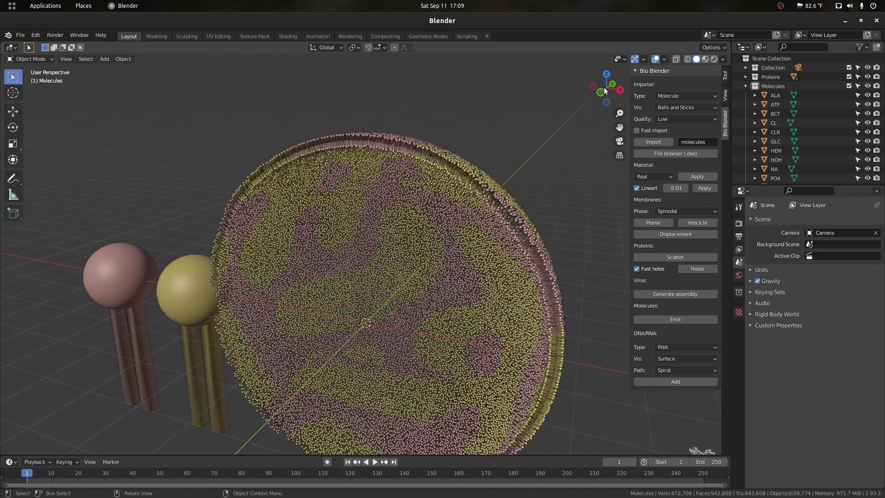
# - Select the outer membrane and create a molecule emitter for it with Bio Blender's Emit operation
pyautogui.moveTo(606, 91); pyautogui.dragTo(439, 143)
pyautogui.click(437, 146)
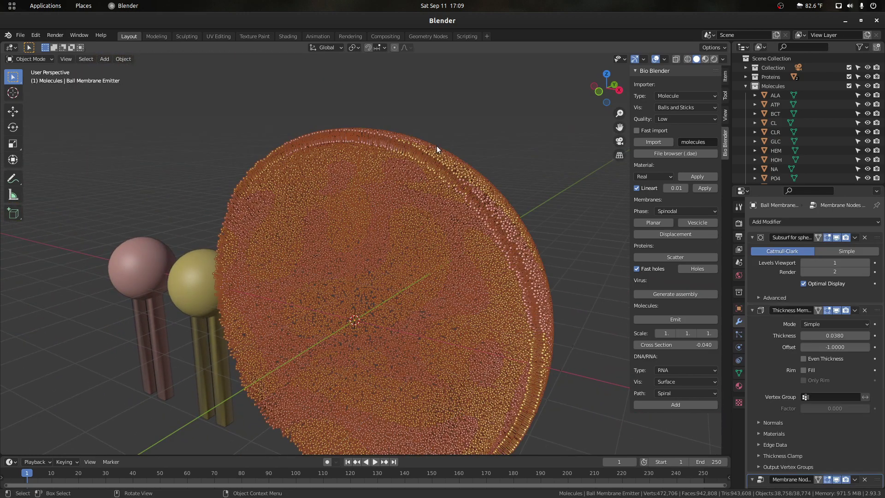
pyautogui.moveTo(594, 100); pyautogui.dragTo(404, 188)
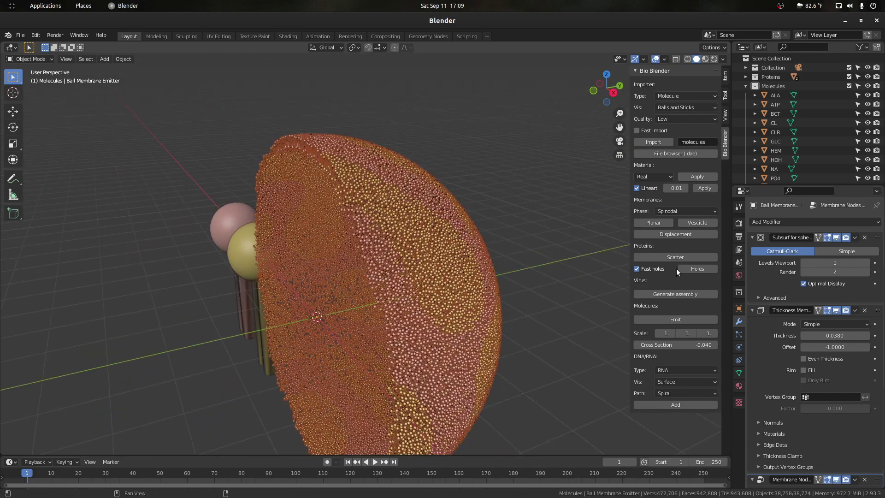
pyautogui.click(685, 319)
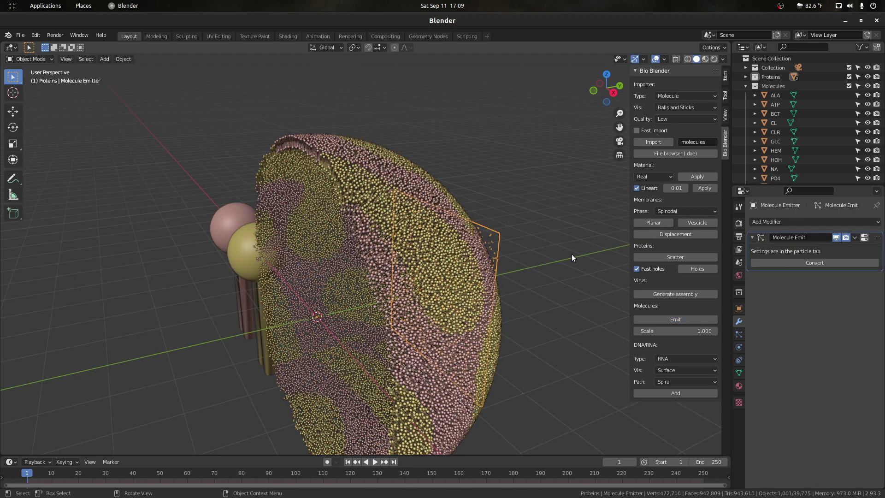
# - Scale the outer membrane's entire mesh down to about two-thirds of its size in Edit Mode, and return to Object Mode
pyautogui.scroll(1, 538, 159)
pyautogui.moveTo(599, 99); pyautogui.dragTo(567, 126)
pyautogui.click(431, 233)
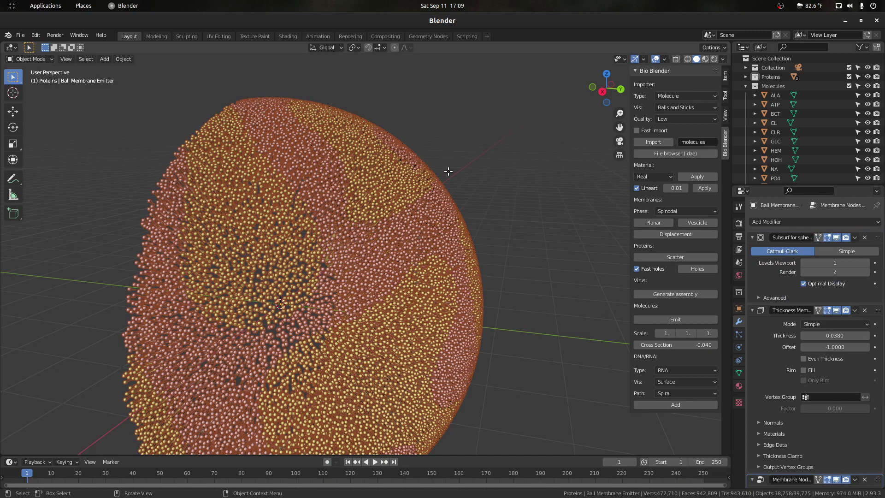
pyautogui.press('Tab')
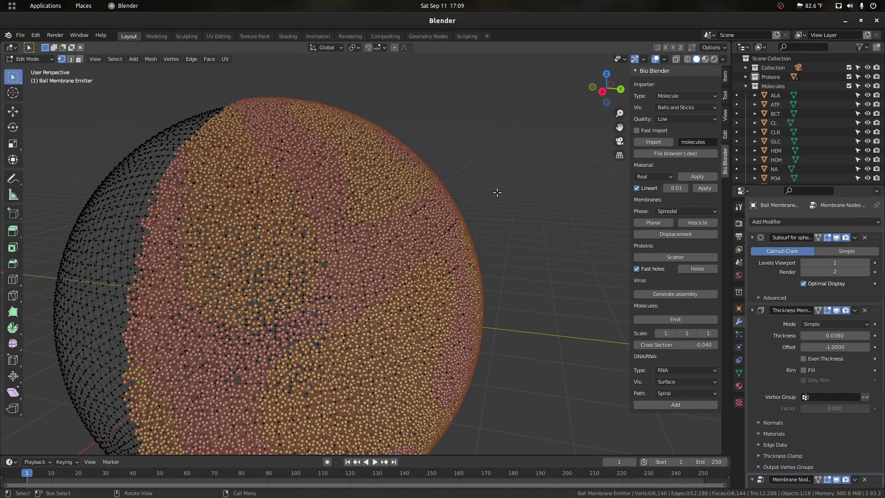
pyautogui.press('a')
pyautogui.press('s')
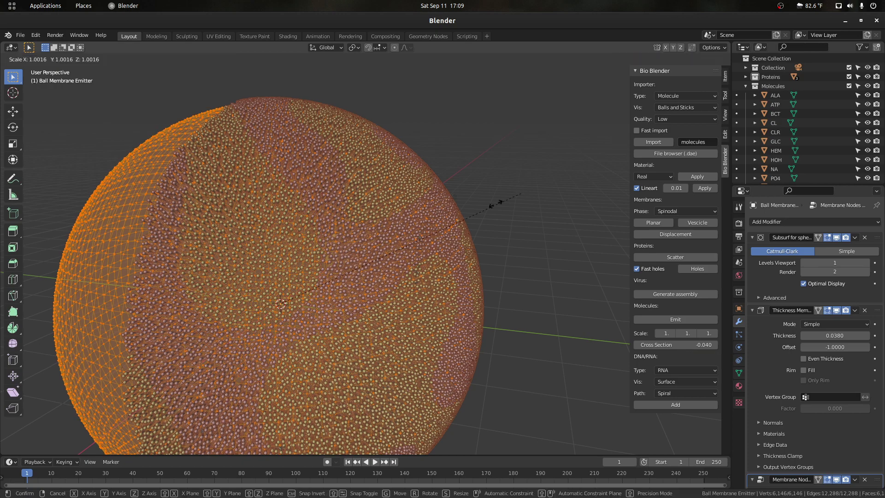
pyautogui.click(443, 224)
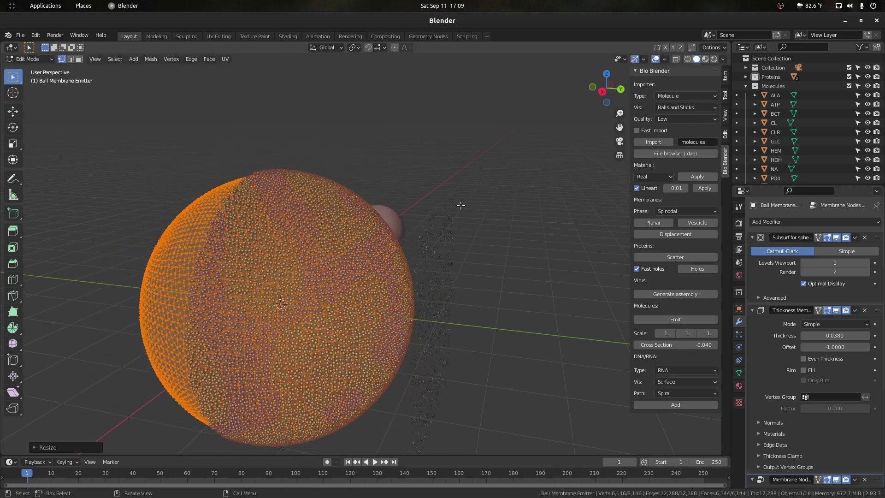
pyautogui.press('Tab')
pyautogui.click(500, 161)
# - Make the molecule emitter active and play the animation with the sectioned membrane's interior in close view
pyautogui.moveTo(593, 97); pyautogui.dragTo(461, 272)
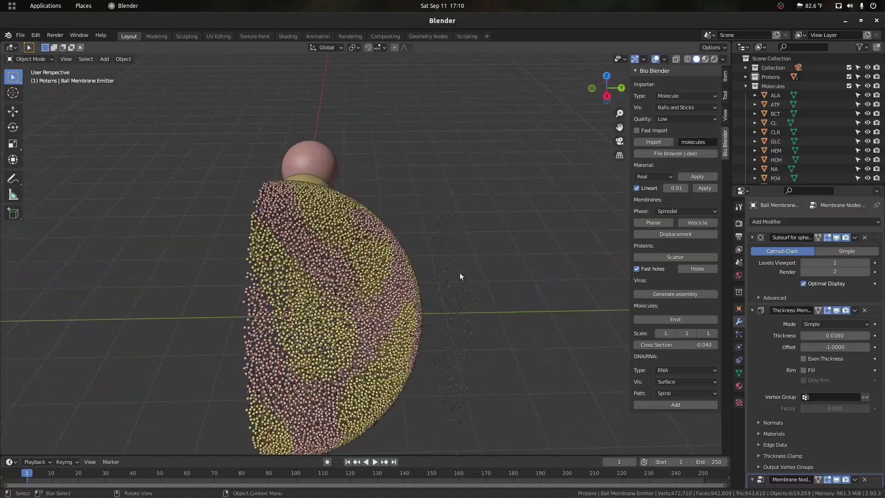
pyautogui.click(463, 279)
pyautogui.moveTo(594, 97); pyautogui.dragTo(590, 180)
pyautogui.moveTo(591, 270); pyautogui.dragTo(568, 166)
pyautogui.click(569, 166)
pyautogui.moveTo(620, 127); pyautogui.dragTo(616, 97)
pyautogui.scroll(3, 527, 194)
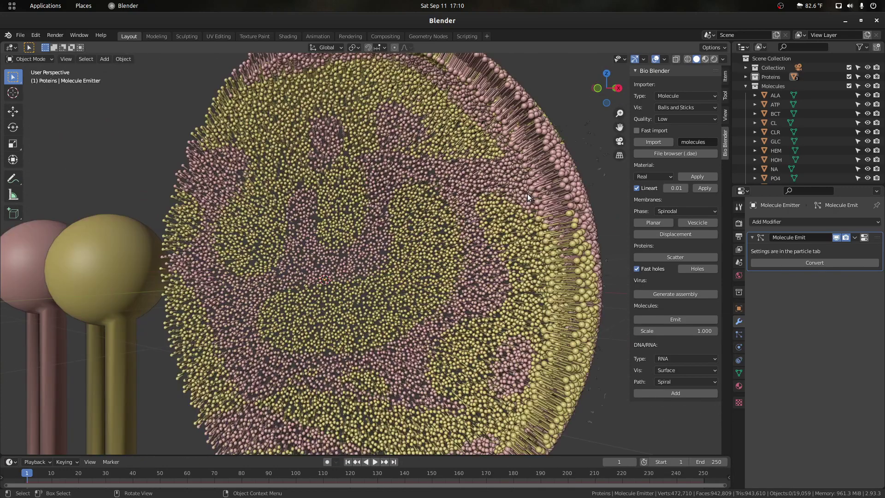
pyautogui.press('space')
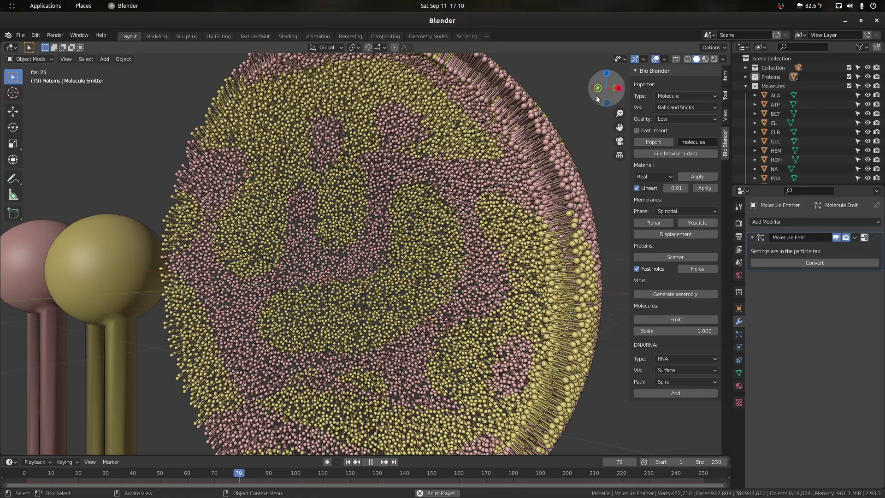
# - Watch the emitter's molecules move from the front and side of the sectioned membrane, and stop the animation at frame 99
pyautogui.moveTo(596, 95); pyautogui.dragTo(609, 115)
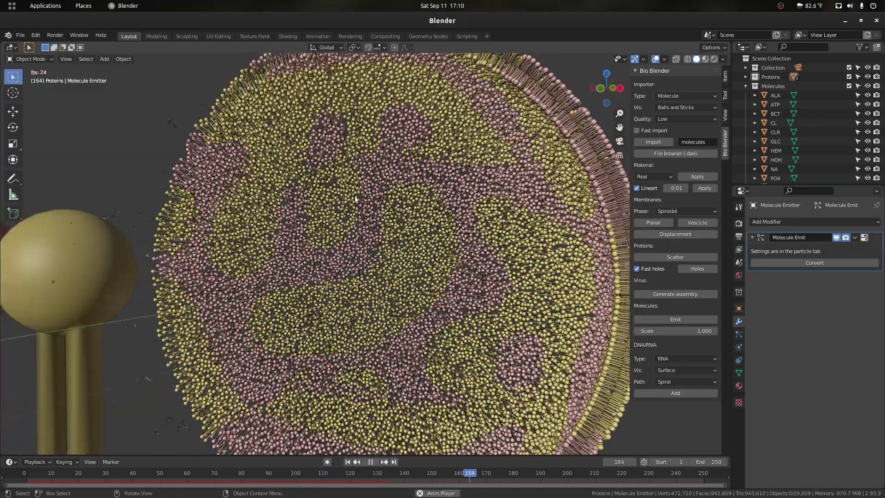
pyautogui.scroll(-1, 397, 176)
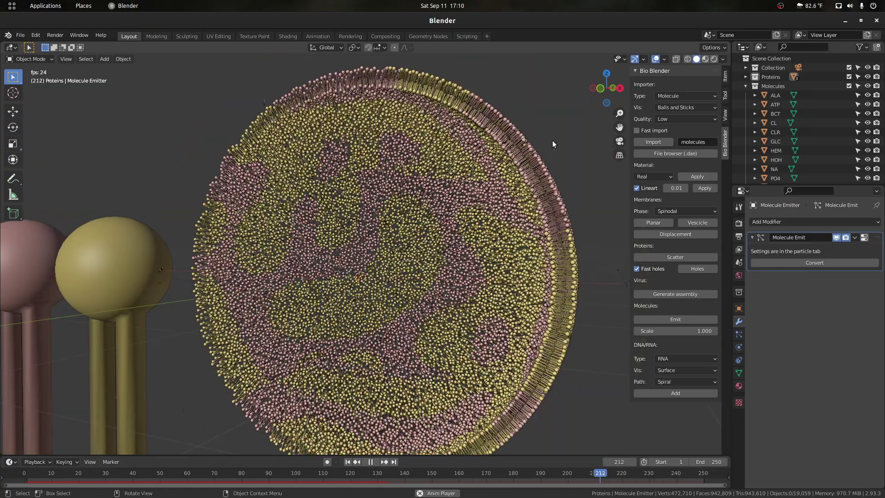
pyautogui.moveTo(600, 94); pyautogui.dragTo(525, 127)
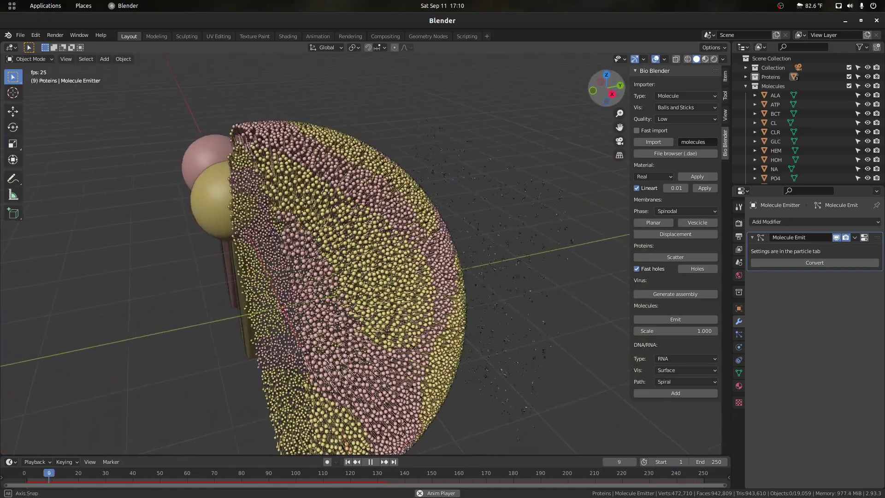
pyautogui.moveTo(609, 91); pyautogui.dragTo(593, 98)
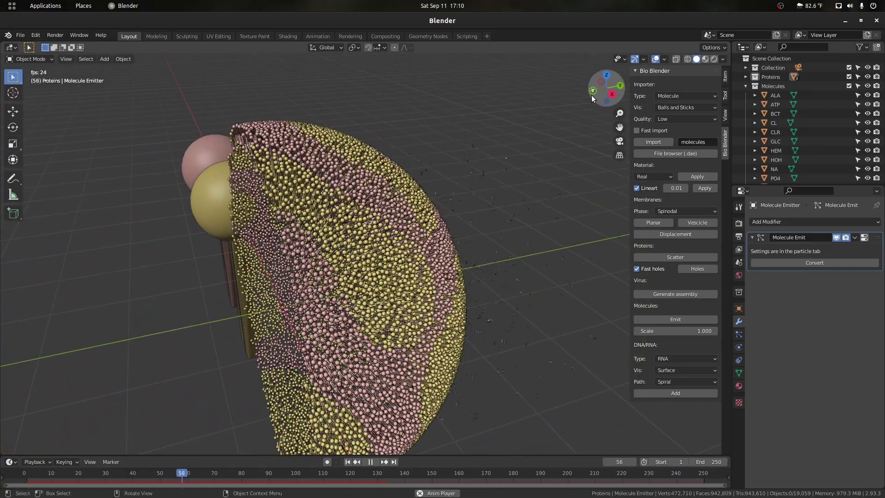
pyautogui.press('space')
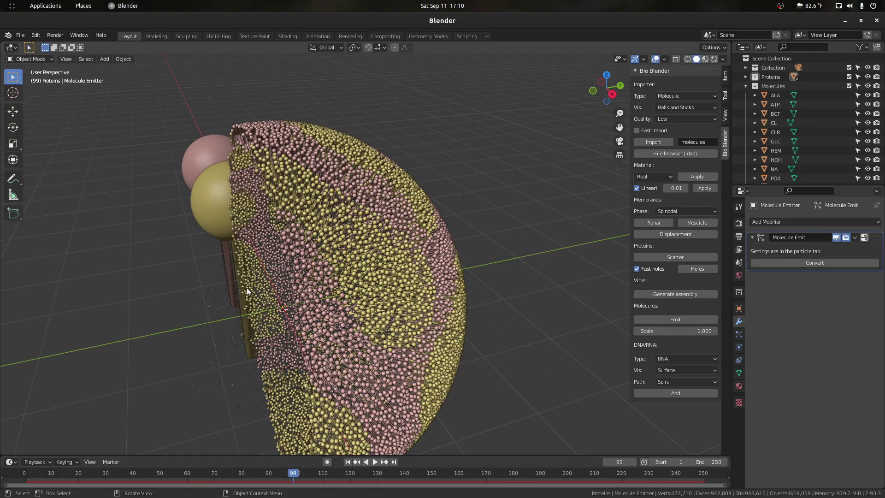
# - Preview the molecules inside the sectioned membrane in rendered shading, both close up and with the whole cut face in view
pyautogui.scroll(6, 247, 287)
pyautogui.scroll(-5, 249, 289)
pyautogui.moveTo(620, 126); pyautogui.dragTo(523, 193)
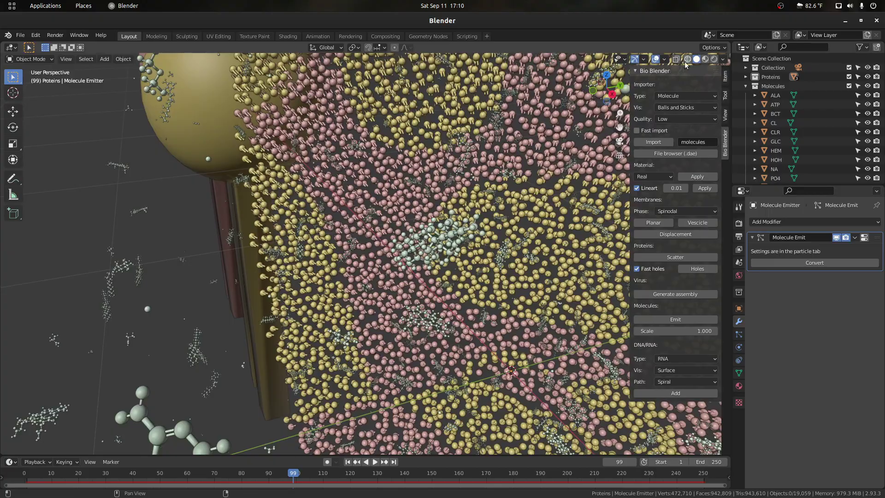
pyautogui.click(714, 59)
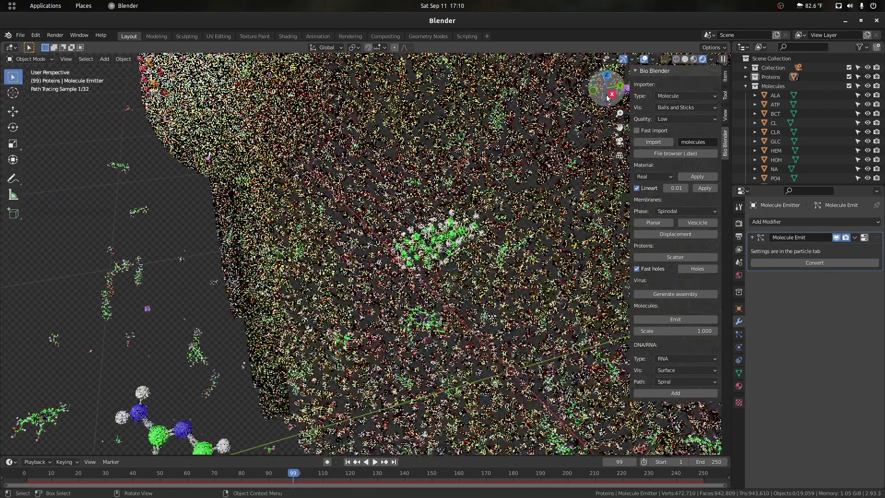
pyautogui.moveTo(607, 97); pyautogui.dragTo(564, 135)
pyautogui.moveTo(620, 127); pyautogui.dragTo(490, 132)
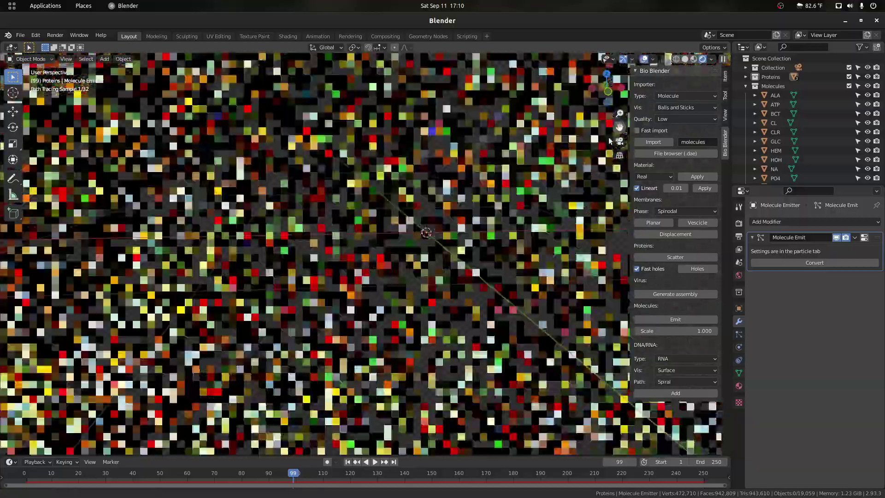
pyautogui.scroll(-3, 614, 141)
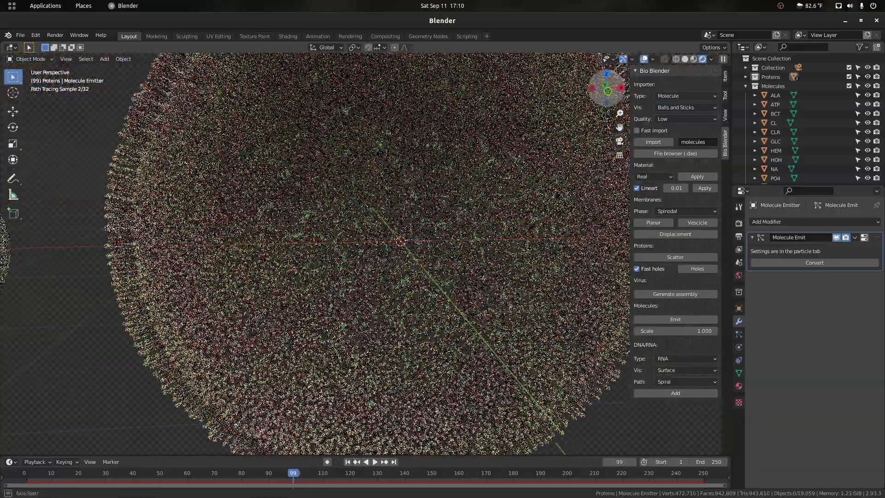
pyautogui.moveTo(607, 92); pyautogui.dragTo(585, 91)
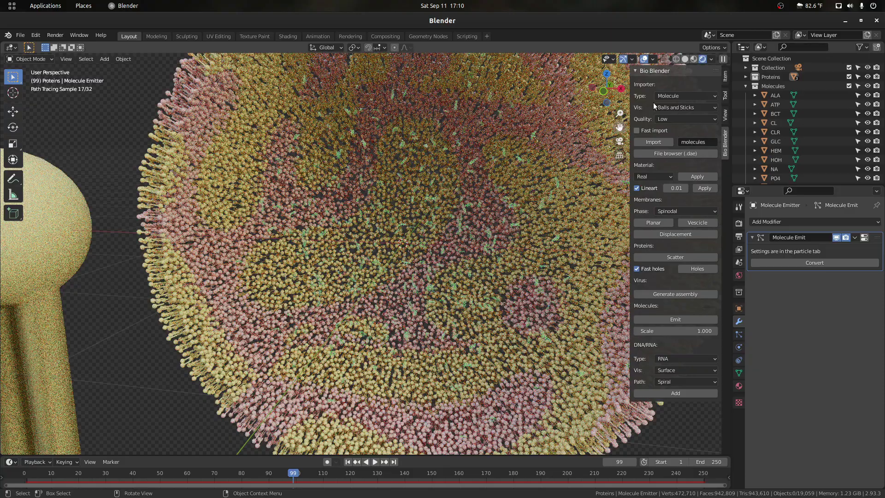
pyautogui.moveTo(619, 128); pyautogui.dragTo(206, 188)
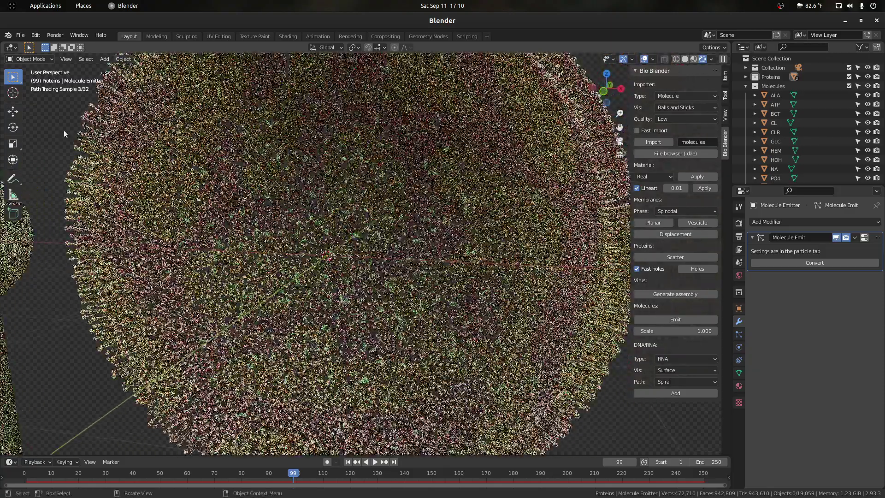
# - Select the molecule emitter to highlight its particles, return to solid shading and examine the molecules close to the membrane
pyautogui.click(320, 203)
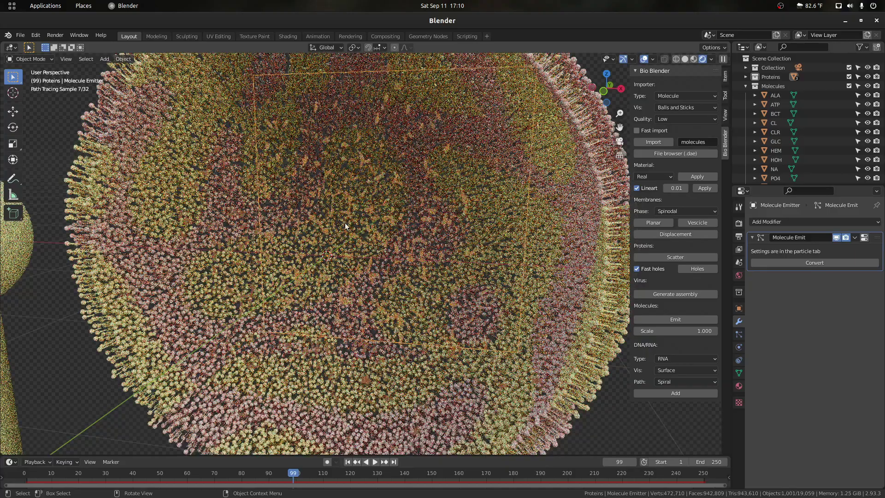
pyautogui.scroll(-3, 323, 217)
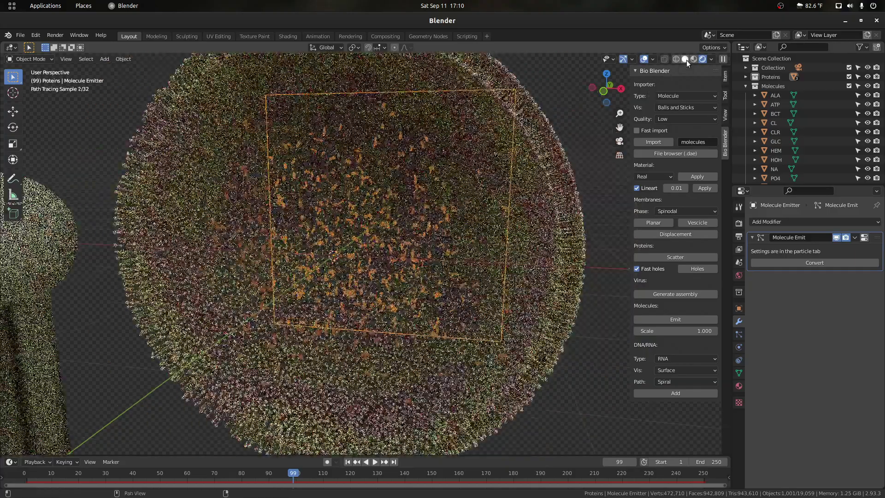
pyautogui.click(685, 59)
pyautogui.moveTo(592, 99); pyautogui.dragTo(414, 208, button='middle')
pyautogui.scroll(4, 413, 204)
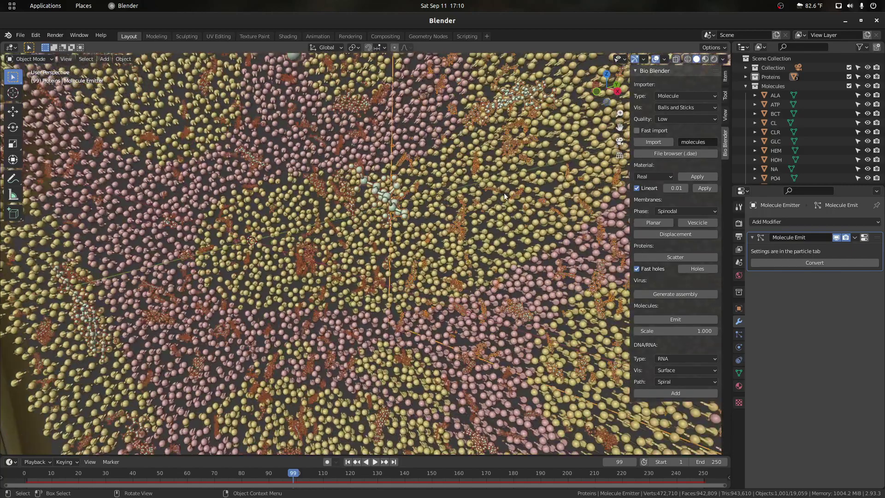
pyautogui.scroll(1, 503, 194)
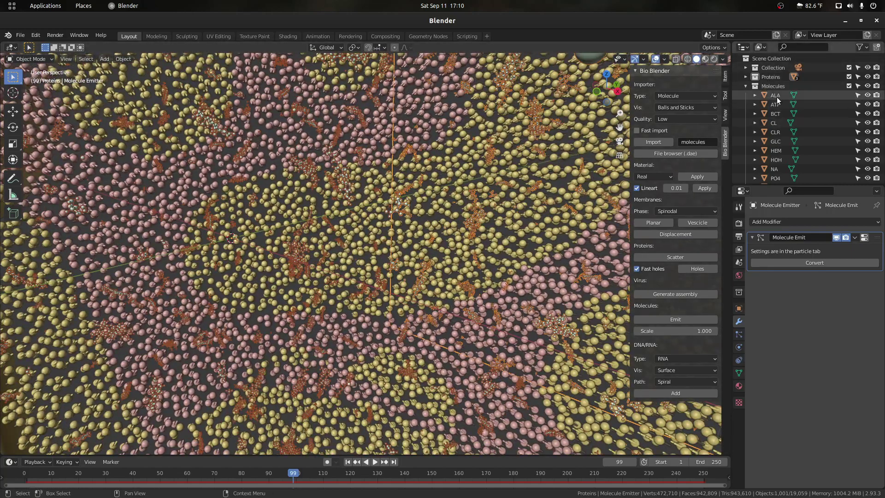
pyautogui.scroll(2, 396, 224)
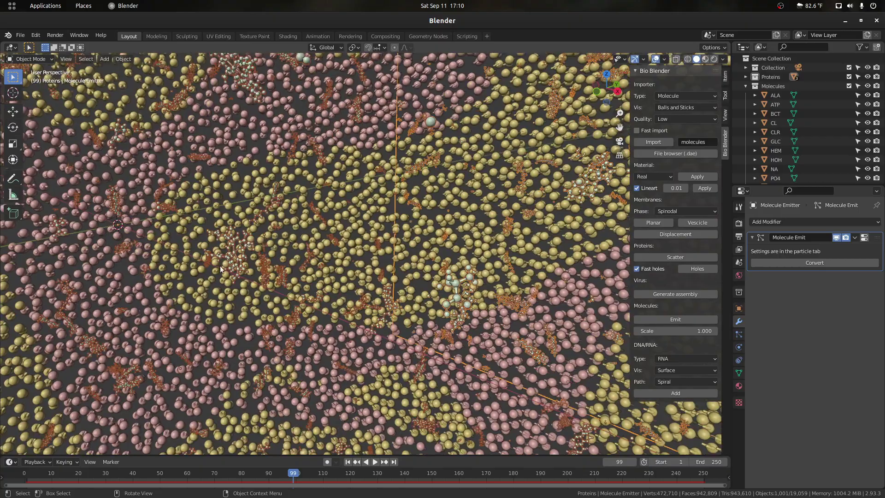
pyautogui.click(458, 287)
pyautogui.scroll(-8, 458, 286)
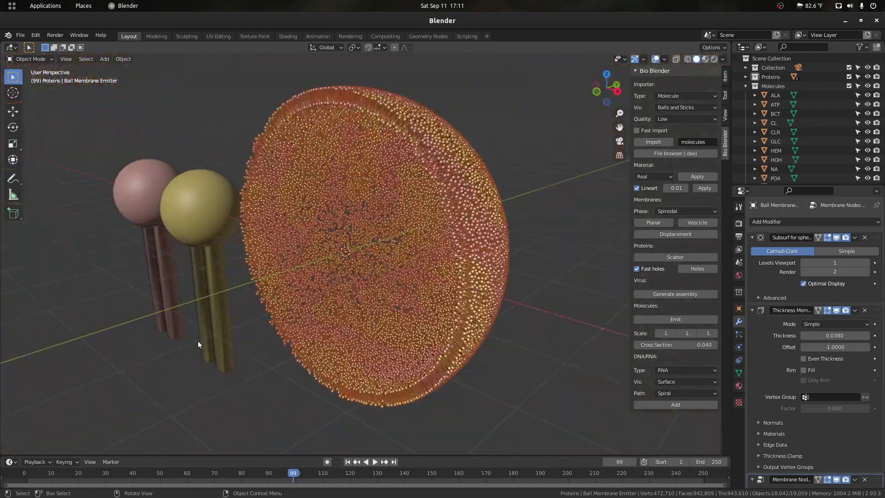
pyautogui.click(201, 342)
# - Import protein 1ubq as type Protein/DNA/RNA with Surface visualization, Low quality and Fast import enabled
pyautogui.moveTo(606, 102)
pyautogui.mouseDown()
pyautogui.moveTo(710, 98)
pyautogui.moveTo(551, 116)
pyautogui.moveTo(653, 99)
pyautogui.moveTo(608, 100)
pyautogui.mouseUp()
pyautogui.moveTo(351, 246); pyautogui.dragTo(433, 226, button='middle')
pyautogui.moveTo(607, 88); pyautogui.dragTo(612, 89)
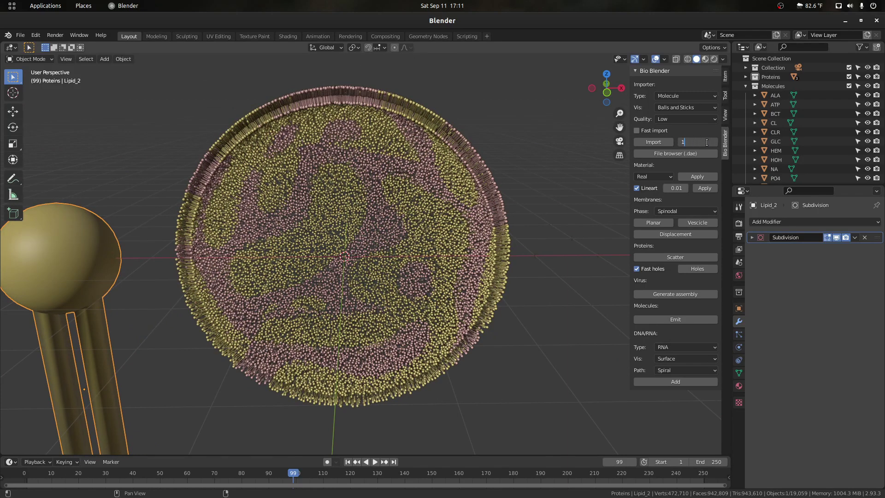
pyautogui.press('Return')
pyautogui.click(672, 107)
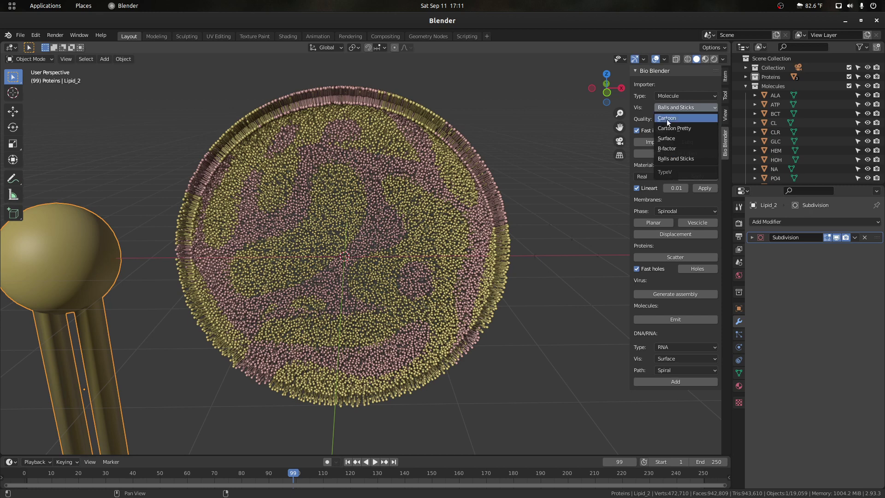
pyautogui.click(676, 137)
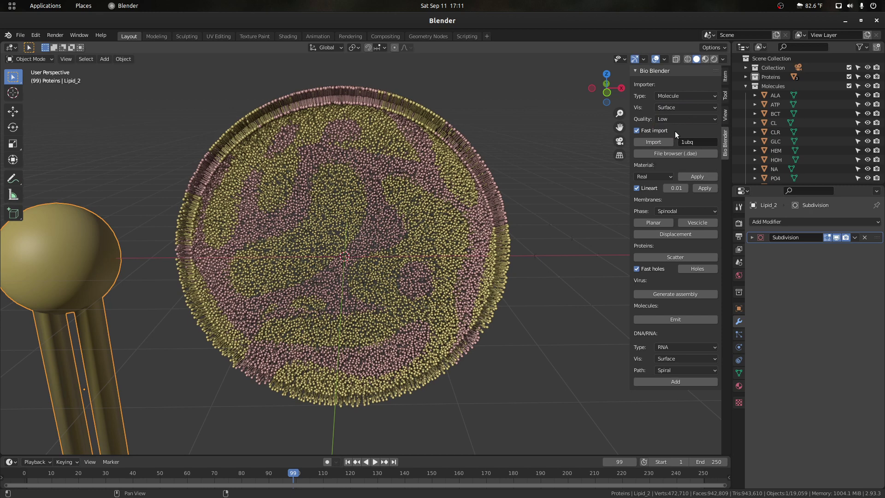
pyautogui.click(680, 95)
pyautogui.click(672, 106)
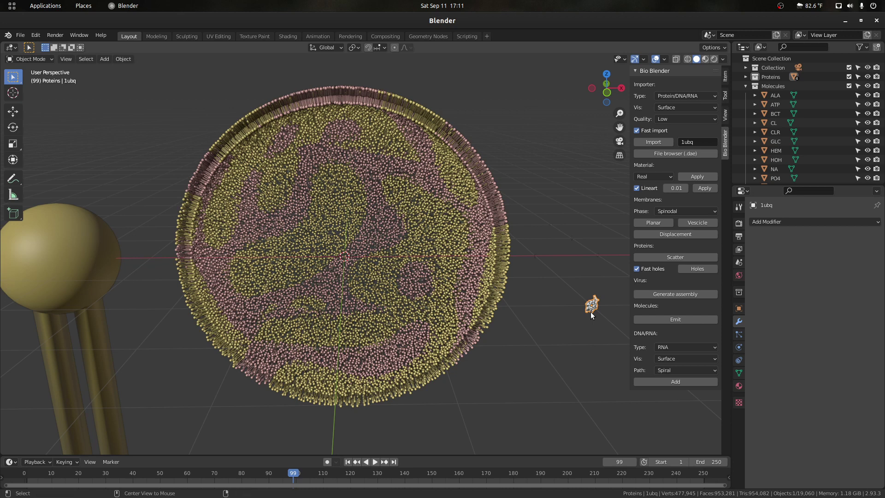
# - Make seven linked duplicates of the imported 1ubq protein and spread them across the vesicle's open face
pyautogui.hotkey('alt', 'd')
pyautogui.click(300, 187)
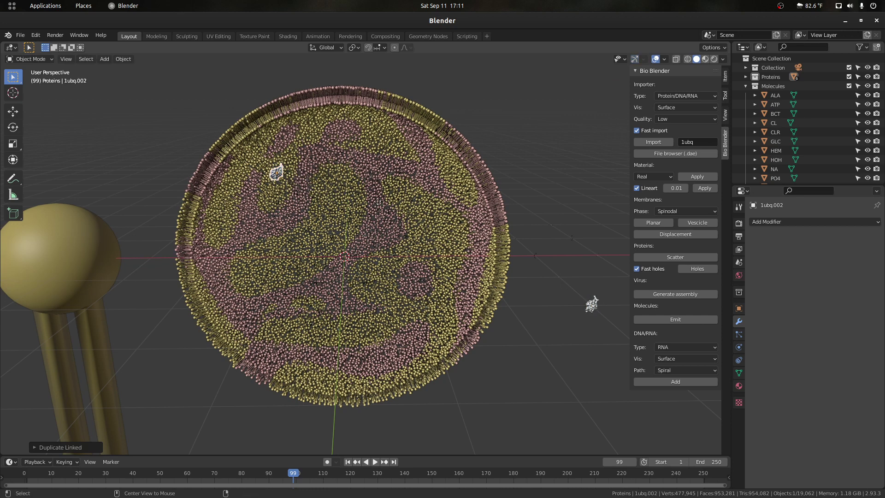
pyautogui.hotkey('alt', 'd')
pyautogui.click(495, 251)
pyautogui.hotkey('alt', 'd')
pyautogui.click(354, 296)
pyautogui.hotkey('alt', 'd')
pyautogui.click(394, 288)
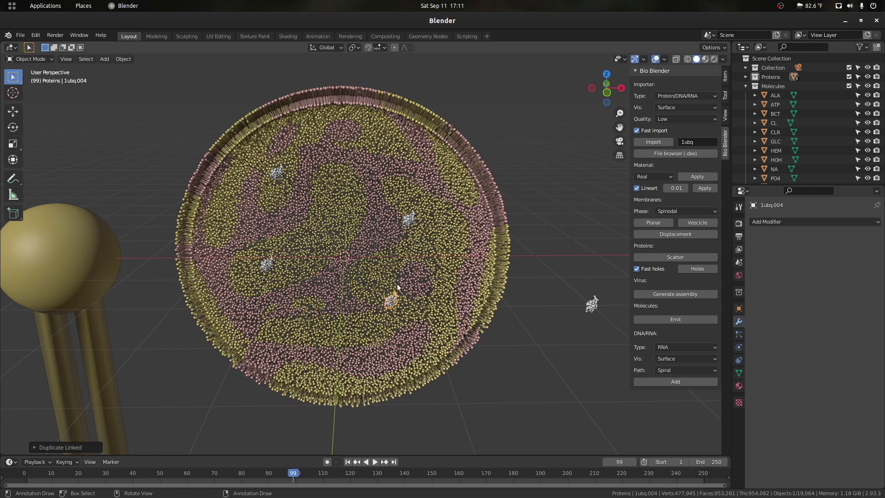
pyautogui.hotkey('alt', 'd')
pyautogui.click(344, 171)
pyautogui.hotkey('alt', 'd')
pyautogui.click(305, 310)
pyautogui.hotkey('alt', 'd')
pyautogui.click(421, 269)
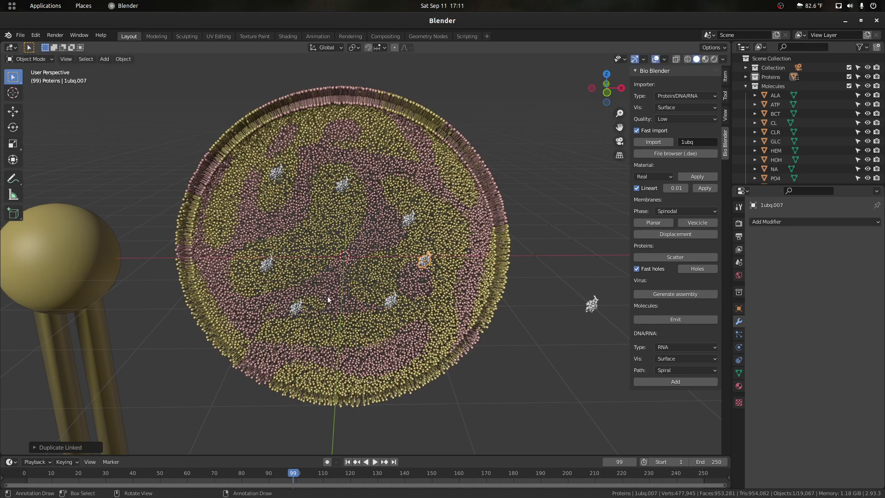
# - Select all seven 1ubq duplicates in top view and move them back into the sectioned vesicle
pyautogui.click(297, 312)
pyautogui.moveTo(298, 313); pyautogui.dragTo(319, 314)
pyautogui.click(591, 101)
pyautogui.moveTo(595, 96); pyautogui.dragTo(466, 166)
pyautogui.click(272, 297)
pyautogui.press('KP_7')
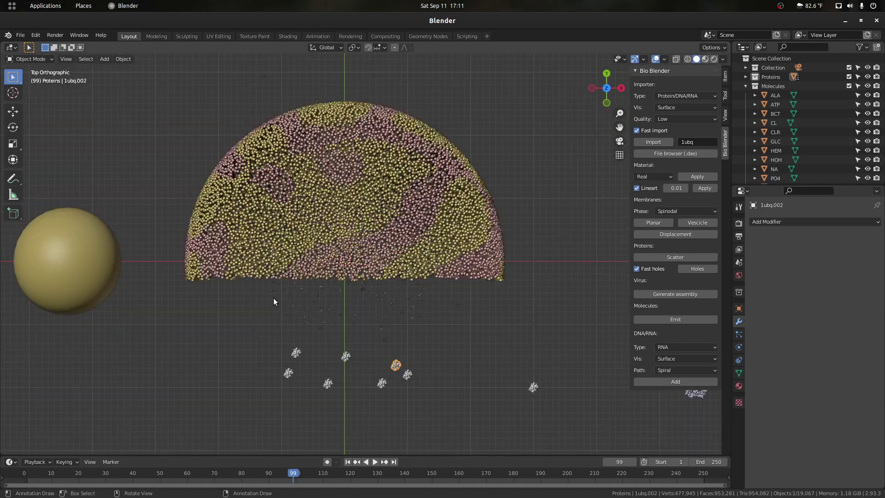
pyautogui.moveTo(434, 412); pyautogui.dragTo(255, 350)
pyautogui.press('g')
pyautogui.click(253, 217)
pyautogui.moveTo(596, 95); pyautogui.dragTo(596, 10)
pyautogui.click(542, 180)
# - Examine the placement of the 1ubq duplicates inside the vesicle from close up and from several angles
pyautogui.scroll(3, 542, 180)
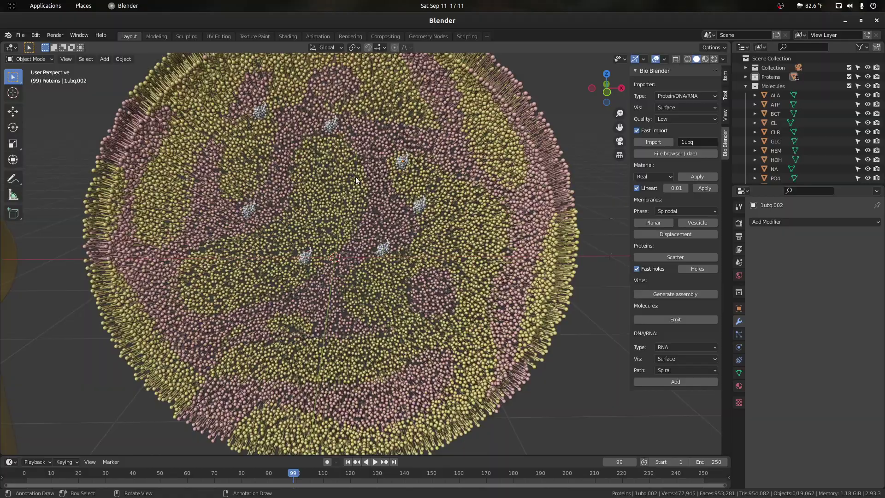
pyautogui.scroll(2, 359, 172)
pyautogui.scroll(-3, 392, 162)
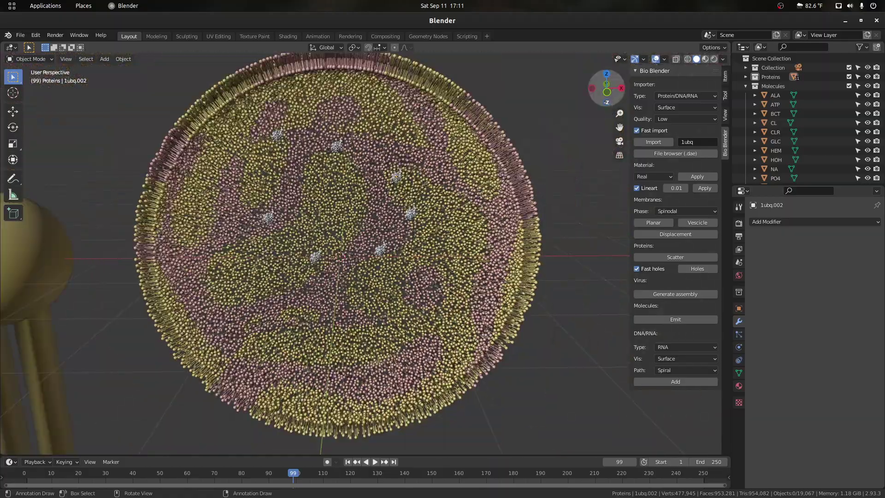
pyautogui.moveTo(607, 88); pyautogui.dragTo(521, 94)
pyautogui.scroll(8, 499, 203)
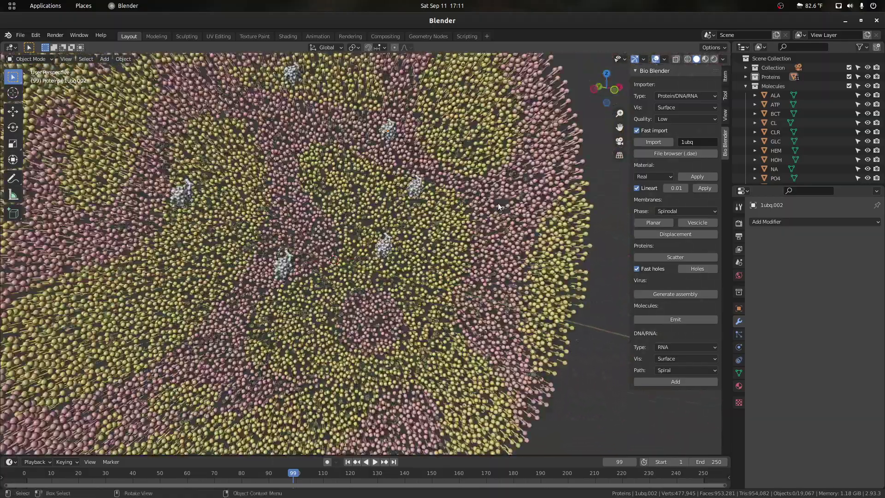
pyautogui.scroll(-8, 461, 162)
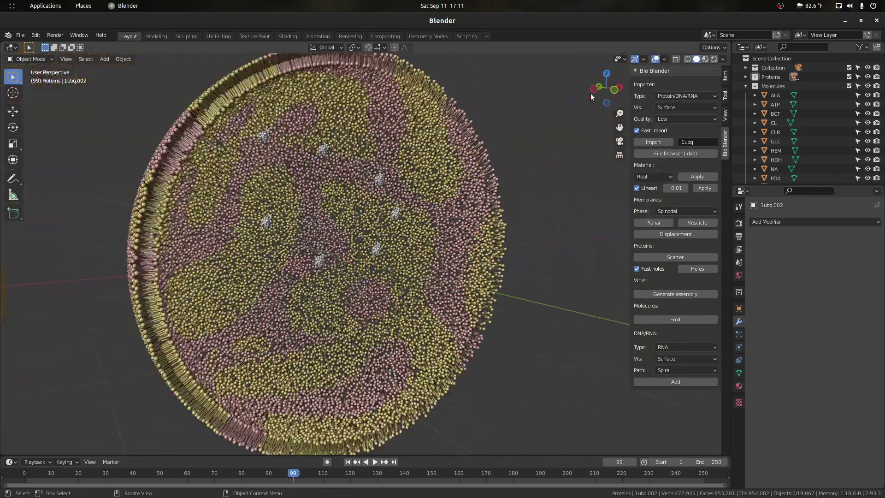
pyautogui.moveTo(599, 89); pyautogui.dragTo(389, 239)
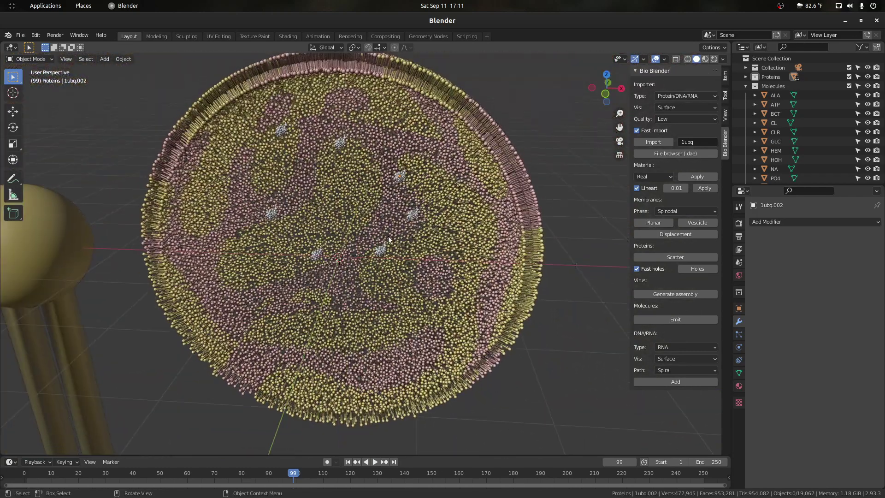
pyautogui.scroll(-2, 523, 134)
pyautogui.moveTo(604, 91); pyautogui.dragTo(491, 151)
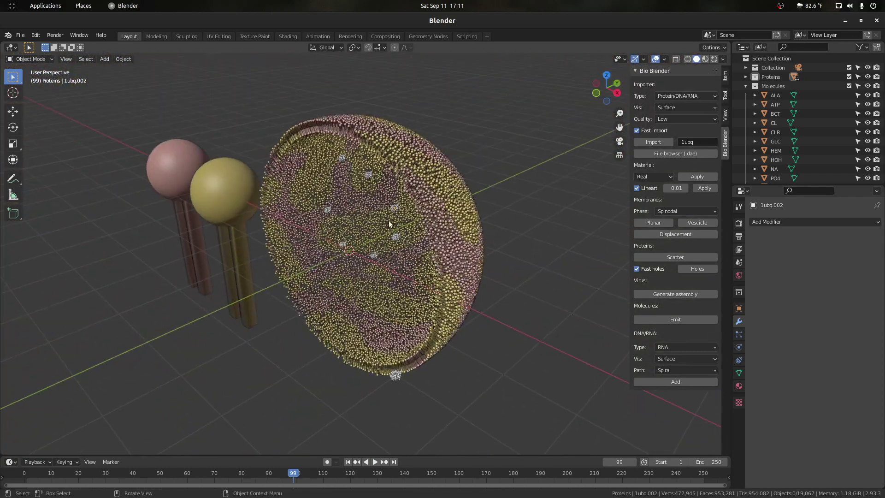
# - Delete the molecule emitter and the 1ubq.002 duplicate from inside the vesicle
pyautogui.click(395, 232)
pyautogui.press('Delete')
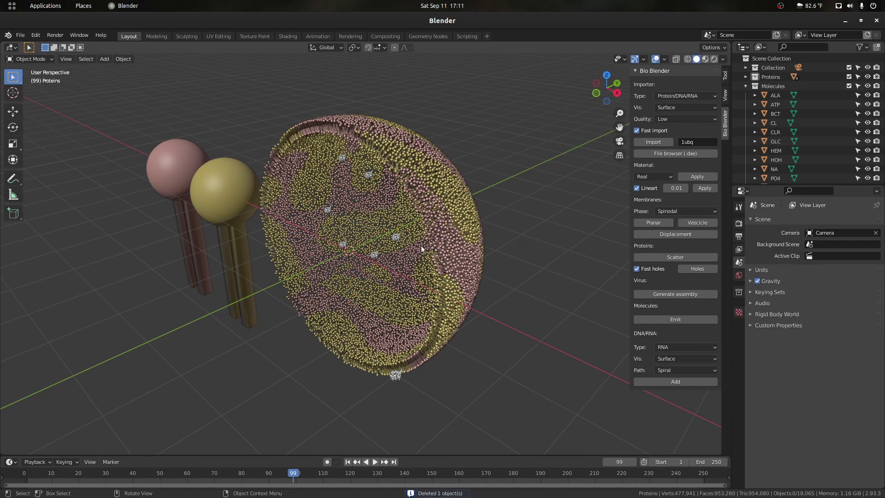
# - Delete the six remaining 1ubq duplicates, 1ubq.001 and 1ubq.003 to 1ubq.007, keeping the original 1ubq
pyautogui.scroll(-4, 765, 109)
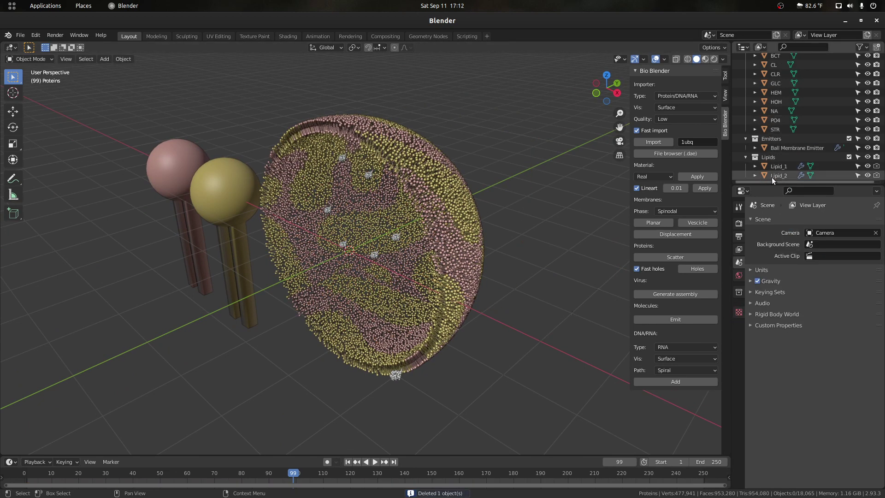
pyautogui.scroll(8, 772, 139)
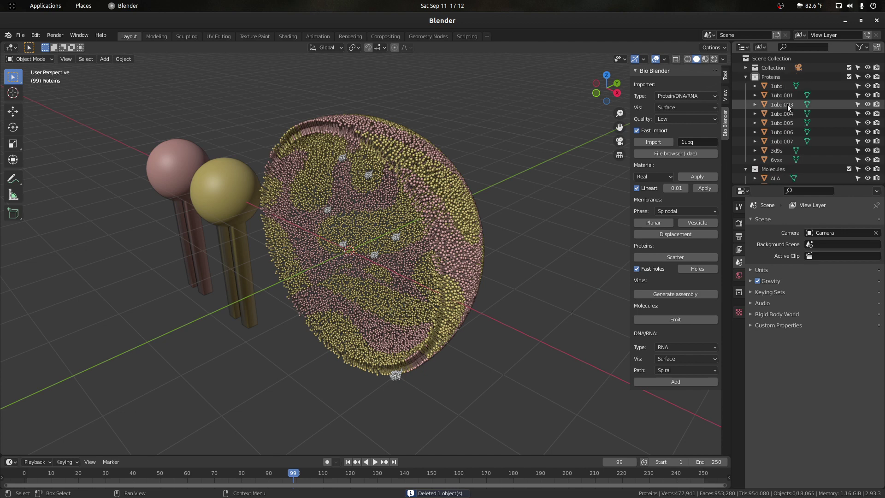
pyautogui.click(781, 97)
pyautogui.keyDown('shift'); pyautogui.click(784, 142); pyautogui.keyUp('shift')
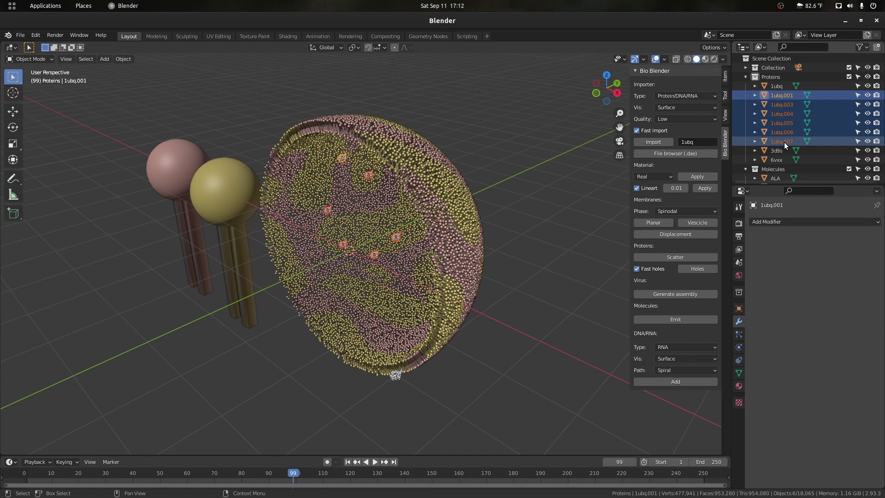
pyautogui.press('Delete')
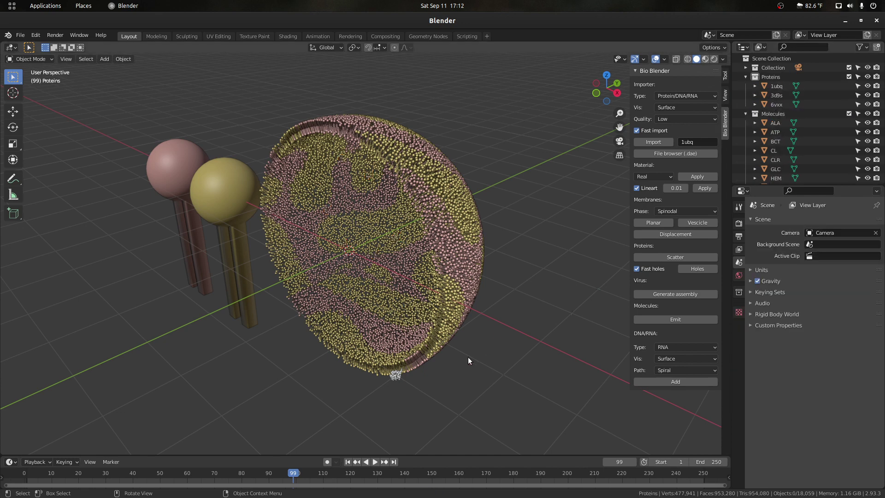
# - Delete all molecules from ALA to STR in the Molecules collection and move the 1ubq protein into that collection
pyautogui.click(391, 375)
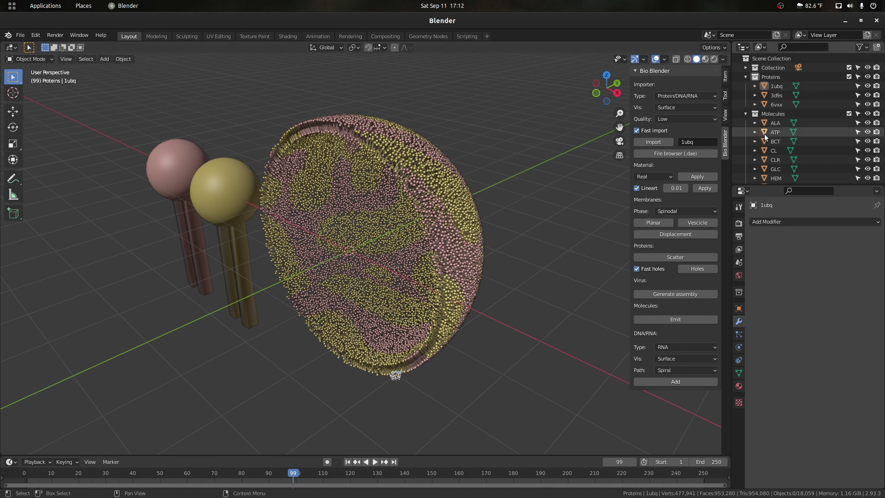
pyautogui.click(772, 124)
pyautogui.scroll(-4, 773, 131)
pyautogui.keyDown('shift'); pyautogui.click(776, 141); pyautogui.keyUp('shift')
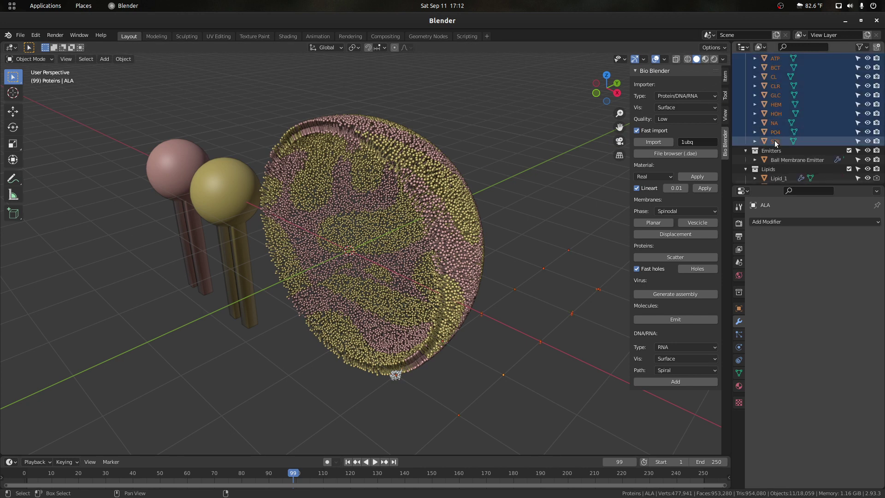
pyautogui.press('Delete')
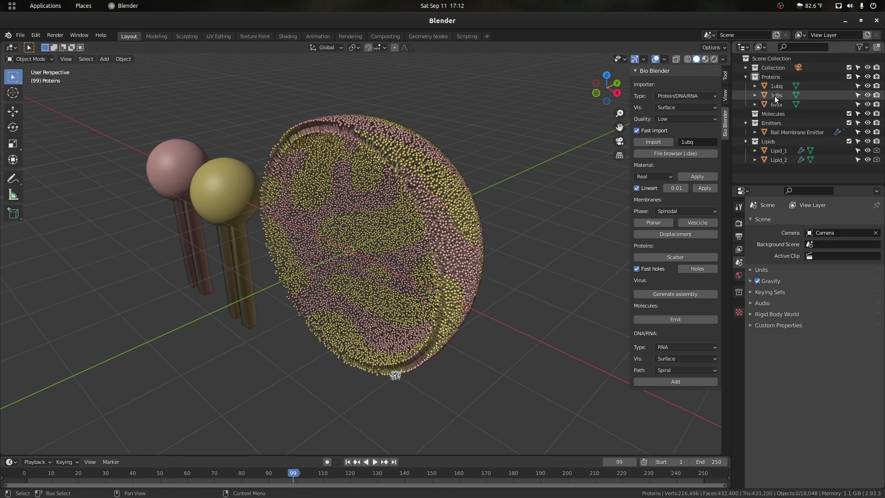
pyautogui.moveTo(777, 86); pyautogui.dragTo(773, 113)
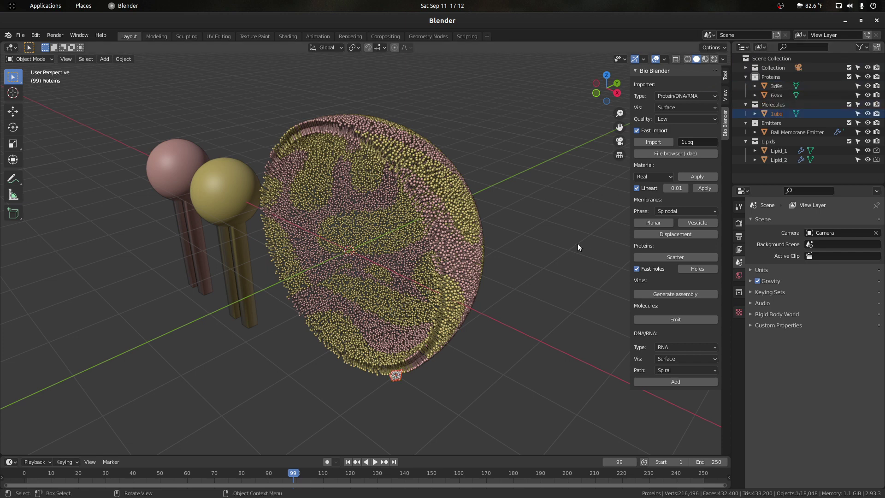
# - Emit molecules from the Molecules collection with Bio Blender and inspect the new emitter beside the vesicle
pyautogui.click(438, 174)
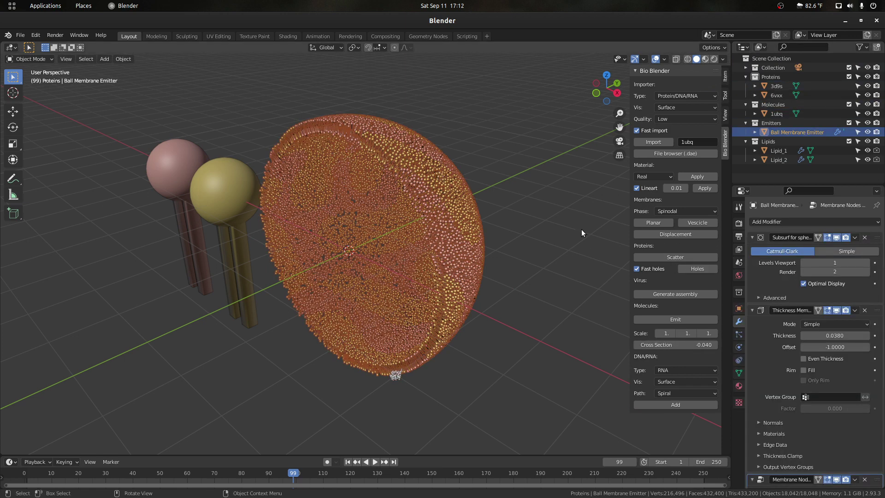
pyautogui.click(675, 319)
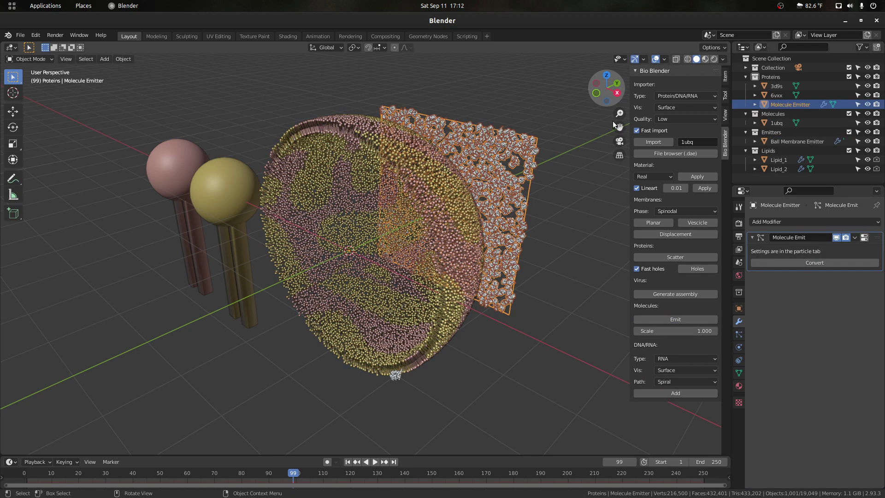
pyautogui.moveTo(620, 128); pyautogui.dragTo(529, 187)
pyautogui.scroll(3, 528, 187)
pyautogui.click(568, 153)
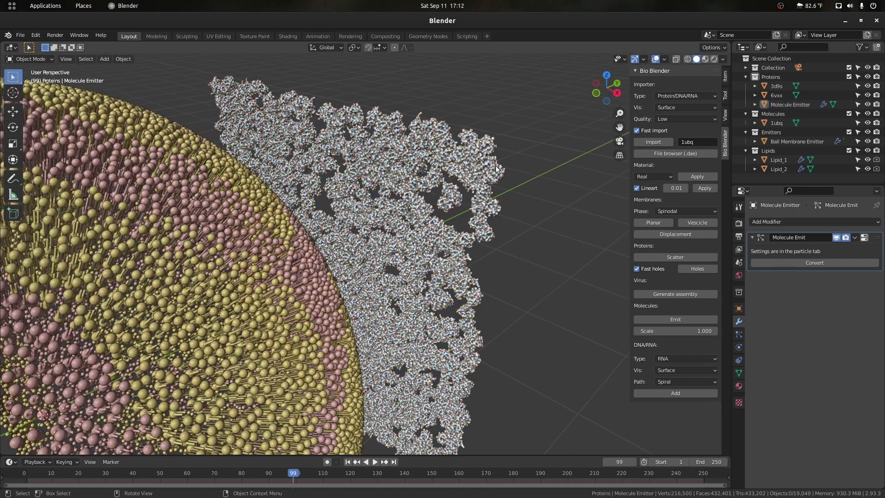
pyautogui.scroll(-5, 593, 135)
pyautogui.scroll(-2, 469, 237)
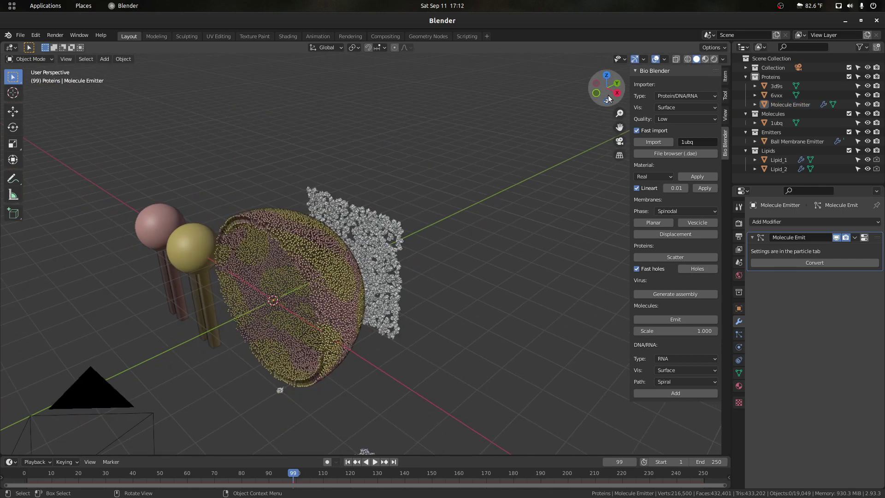
# - Play the animation to watch the emitted 1ubq molecules gather inside the sectioned vesicle
pyautogui.moveTo(608, 96); pyautogui.dragTo(661, 72)
pyautogui.scroll(3, 509, 236)
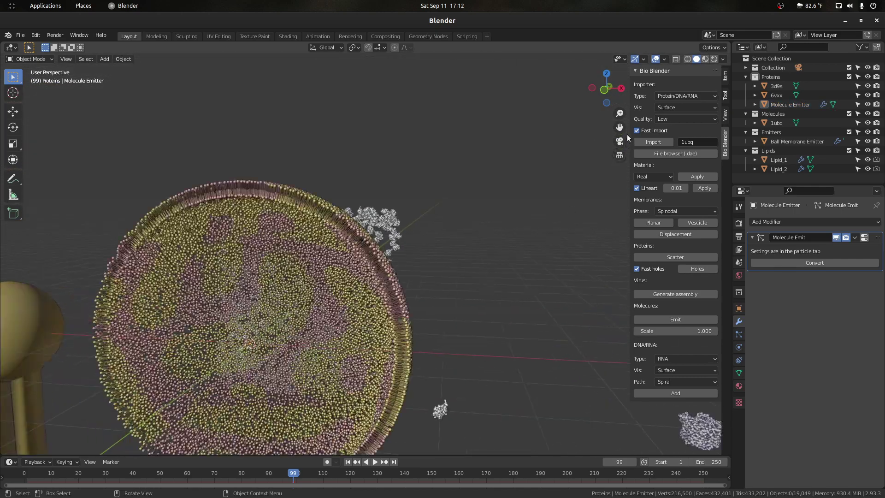
pyautogui.moveTo(619, 127); pyautogui.dragTo(699, 26)
pyautogui.press('space')
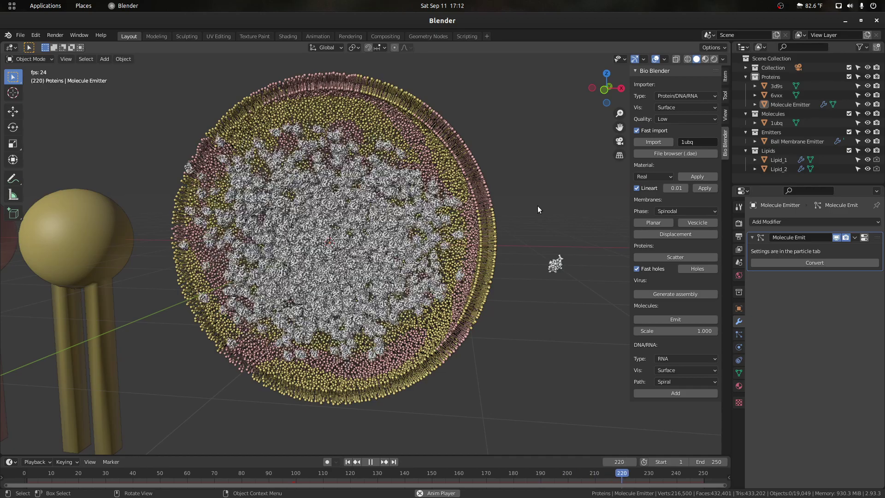
pyautogui.press('space')
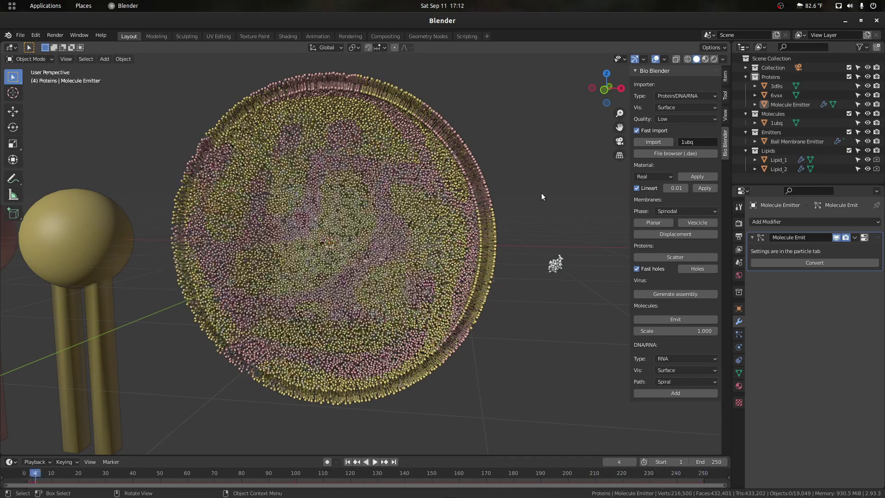
# - Set the Molecule Emitter's particle emission number to 50
pyautogui.moveTo(607, 90); pyautogui.dragTo(571, 119)
pyautogui.click(470, 144)
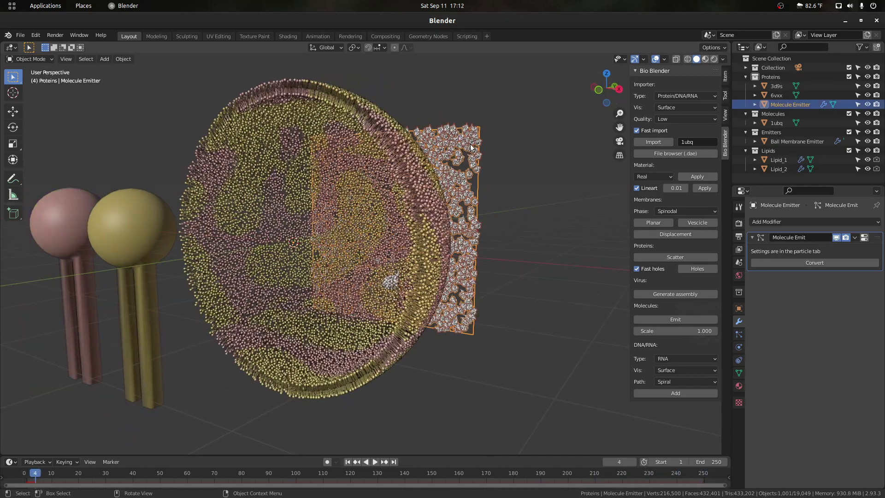
pyautogui.click(739, 335)
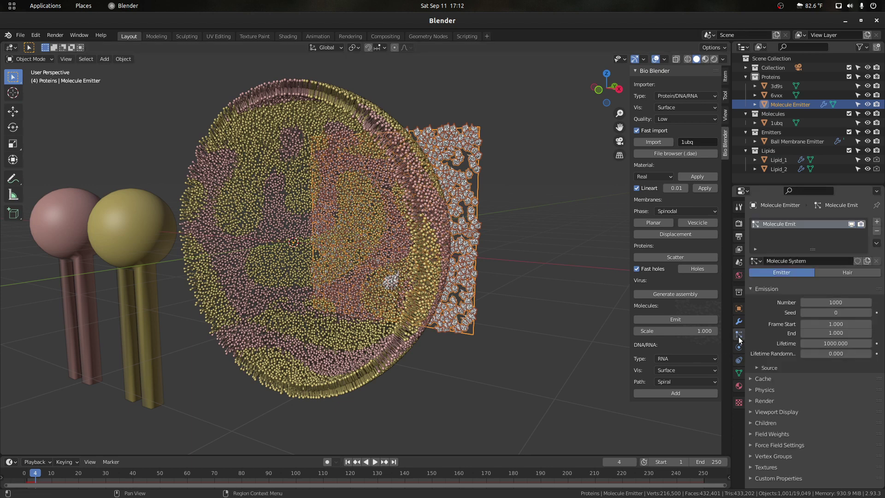
pyautogui.click(845, 302)
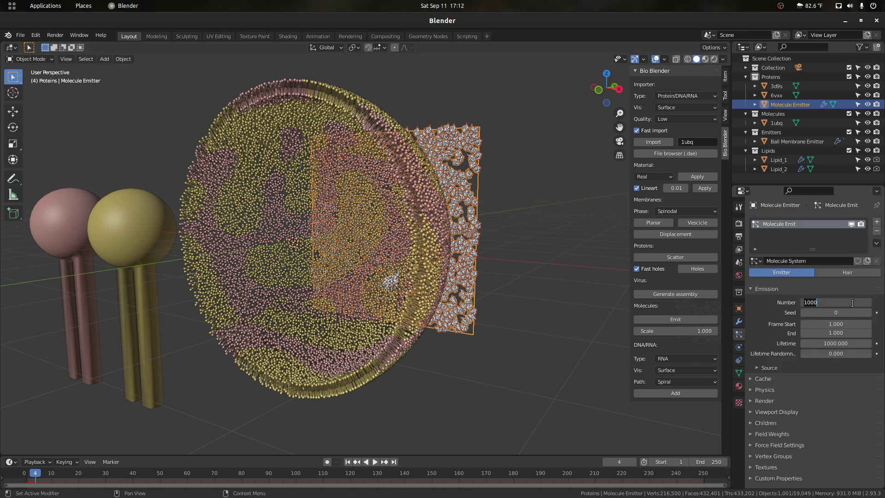
pyautogui.write('50')
pyautogui.press('Return')
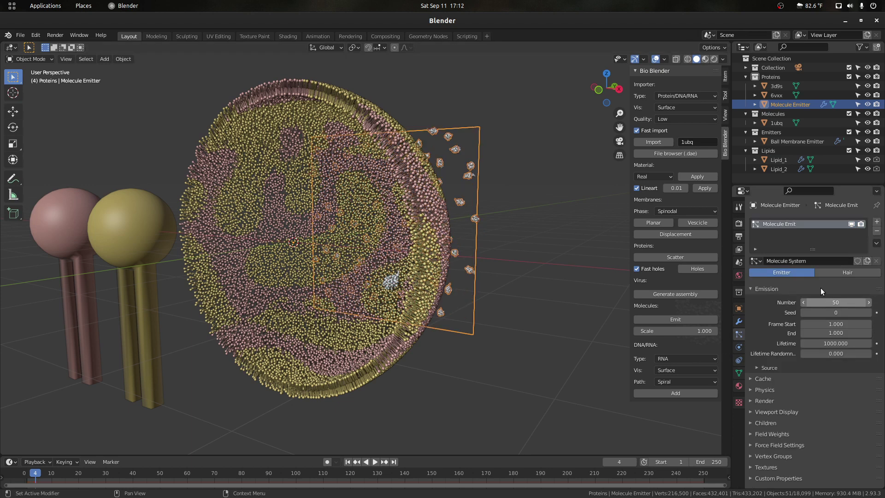
# - Play the animation of the reduced emission and examine the 1ubq molecules in the vesicle from several angles and distances
pyautogui.press('space')
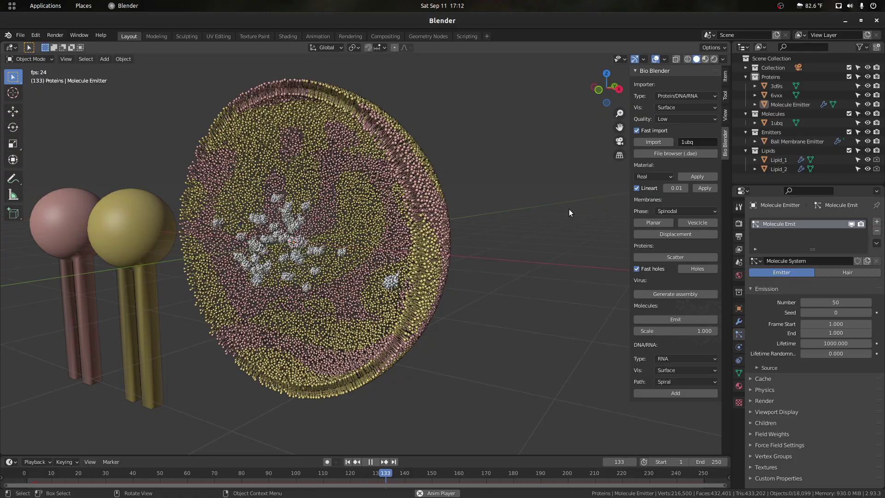
pyautogui.press('space')
pyautogui.moveTo(605, 88)
pyautogui.mouseDown()
pyautogui.moveTo(649, 103)
pyautogui.moveTo(643, 90)
pyautogui.moveTo(563, 99)
pyautogui.moveTo(619, 83)
pyautogui.mouseUp()
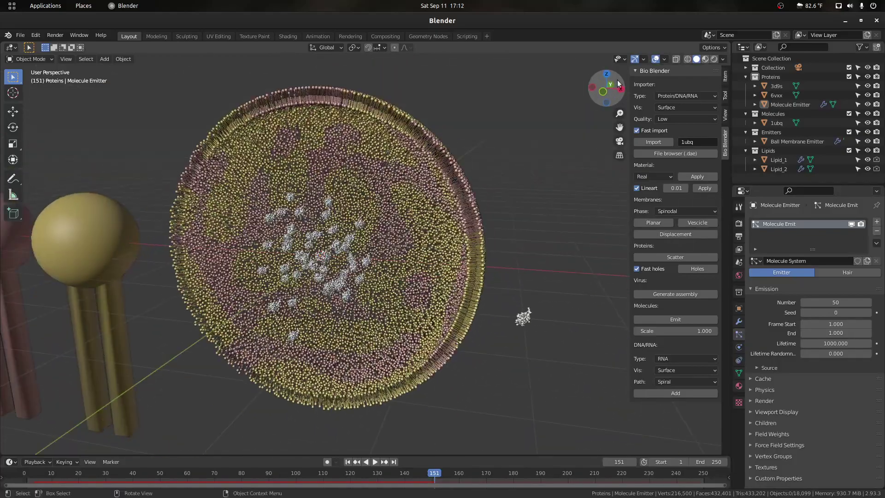
pyautogui.scroll(3, 329, 226)
pyautogui.scroll(-3, 531, 245)
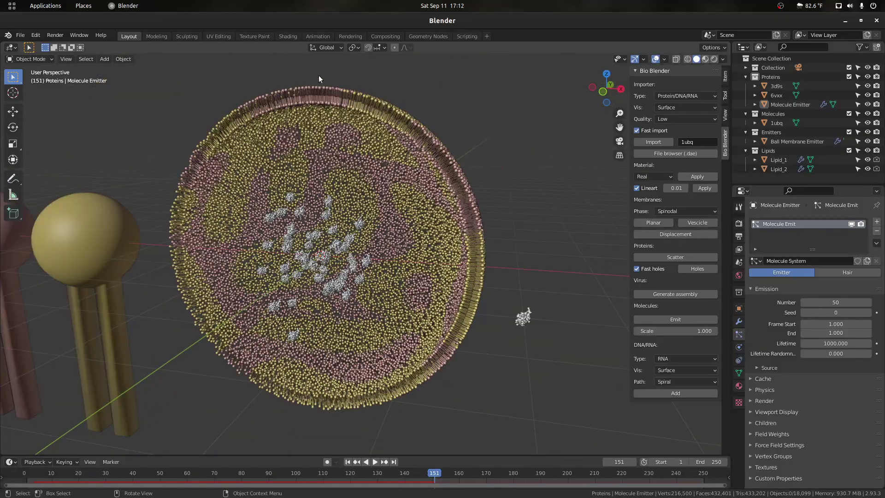
pyautogui.moveTo(620, 91); pyautogui.dragTo(601, 95)
pyautogui.keyDown('shift'); pyautogui.moveTo(293, 241); pyautogui.dragTo(356, 225, button='middle'); pyautogui.keyUp('shift')
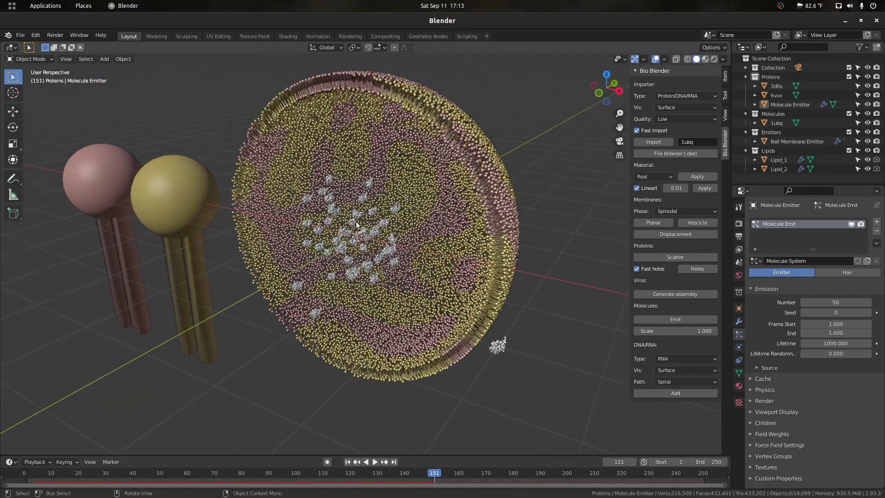
pyautogui.scroll(3, 356, 224)
pyautogui.press('space')
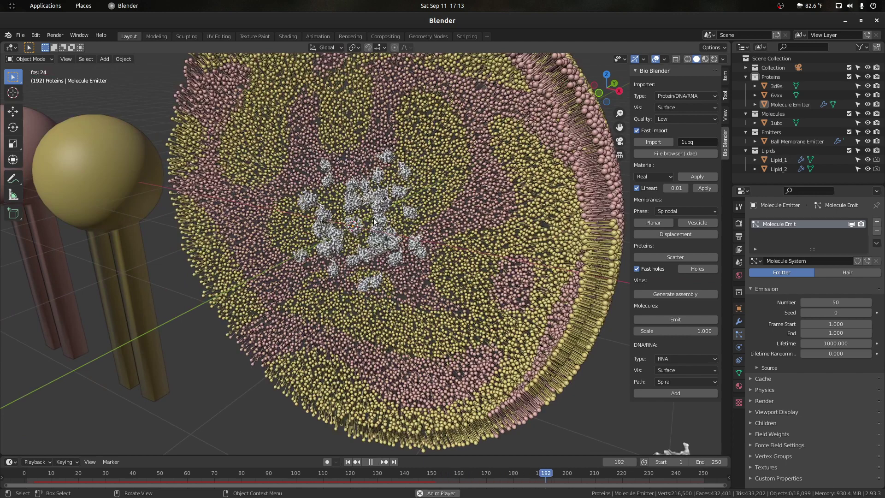
pyautogui.press('space')
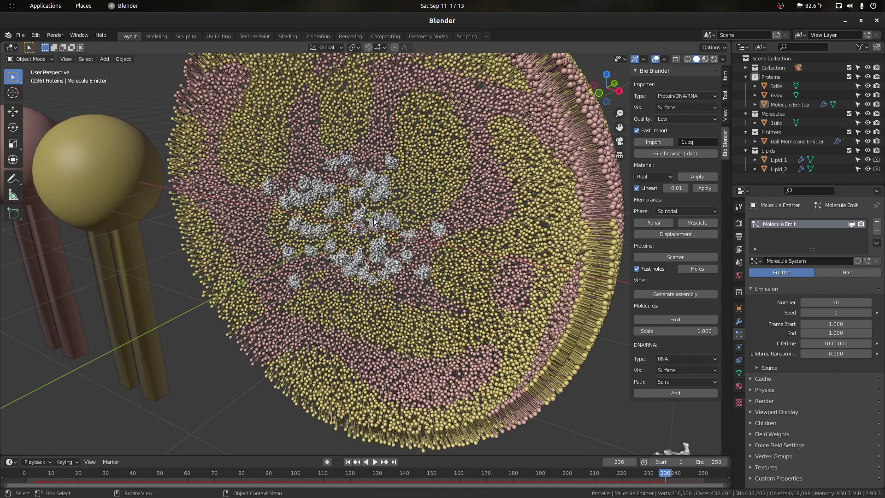
pyautogui.scroll(-3, 374, 222)
pyautogui.moveTo(613, 93); pyautogui.dragTo(518, 183)
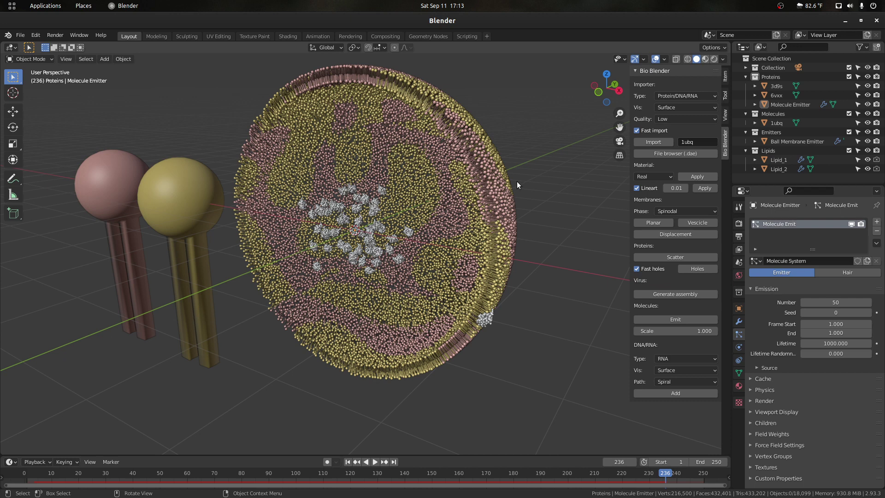
pyautogui.scroll(2, 502, 185)
pyautogui.scroll(-2, 458, 193)
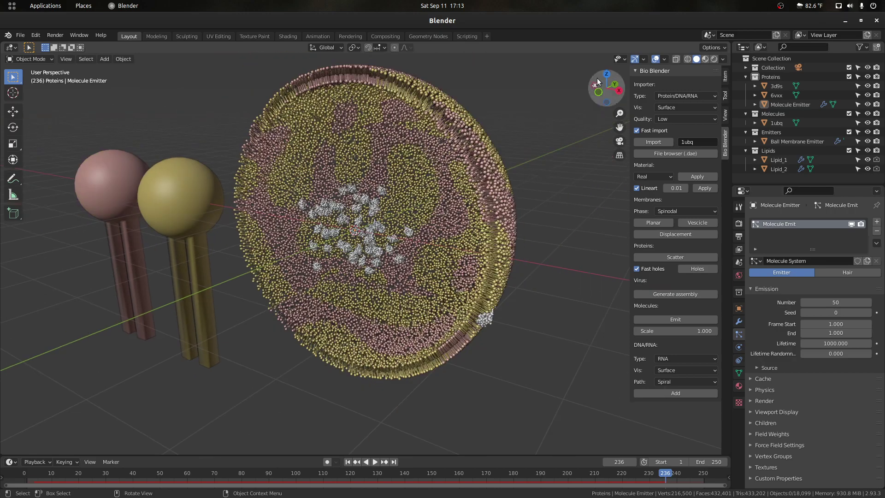
pyautogui.moveTo(599, 85); pyautogui.dragTo(664, 88)
pyautogui.scroll(3, 448, 172)
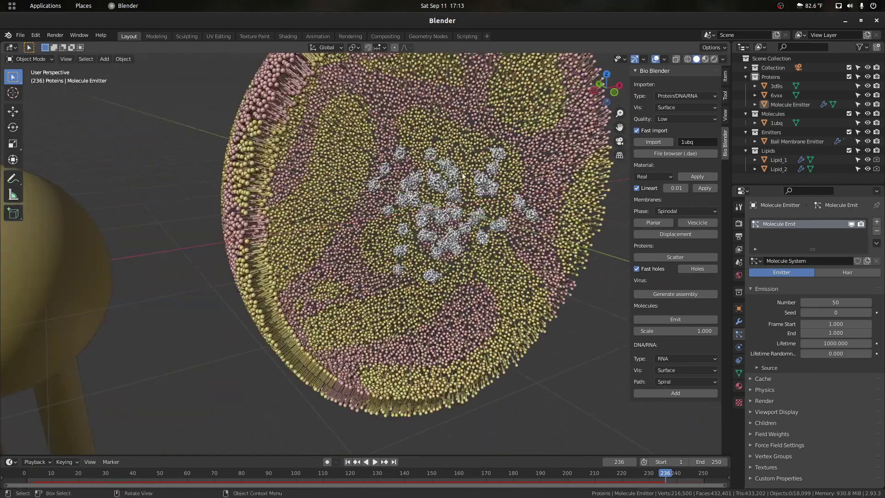
# - Move the 3d9s protein from the Proteins collection into the Molecules collection so it is emitted alongside 1ubq
pyautogui.click(488, 178)
pyautogui.click(777, 123)
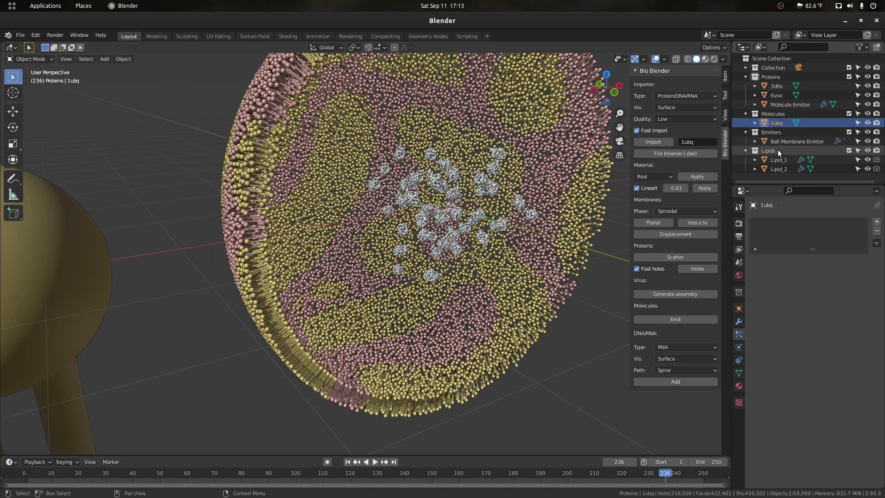
pyautogui.moveTo(778, 87); pyautogui.dragTo(774, 118)
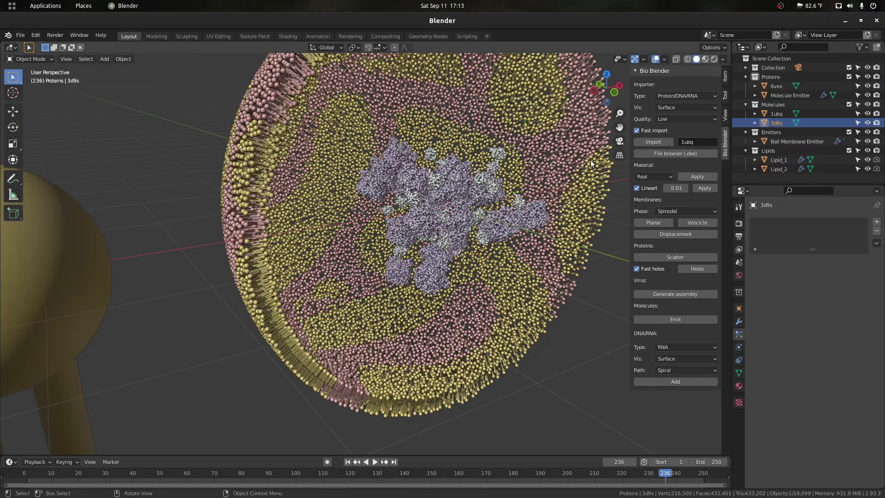
# - Examine the mixed 3d9s and 1ubq molecules in the vesicle from close up and play their emission animation
pyautogui.scroll(1, 469, 206)
pyautogui.moveTo(608, 90); pyautogui.dragTo(541, 96)
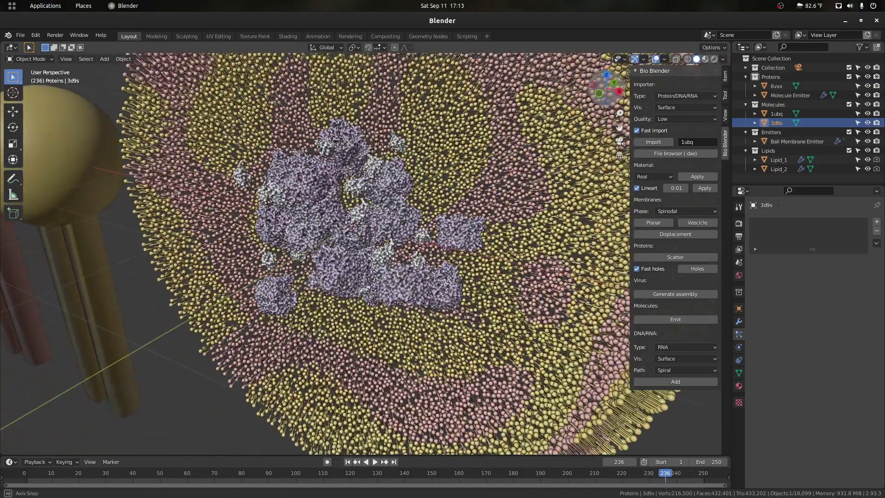
pyautogui.scroll(3, 437, 167)
pyautogui.scroll(-3, 461, 194)
pyautogui.scroll(-6, 465, 213)
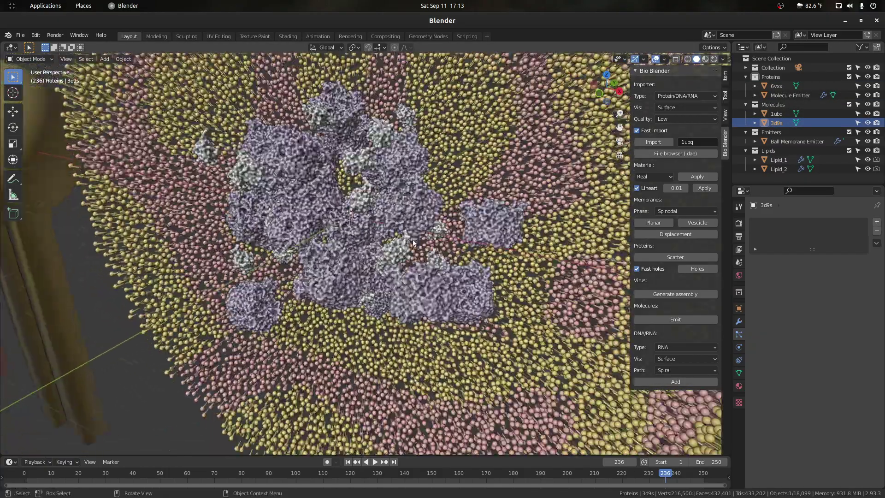
pyautogui.press('space')
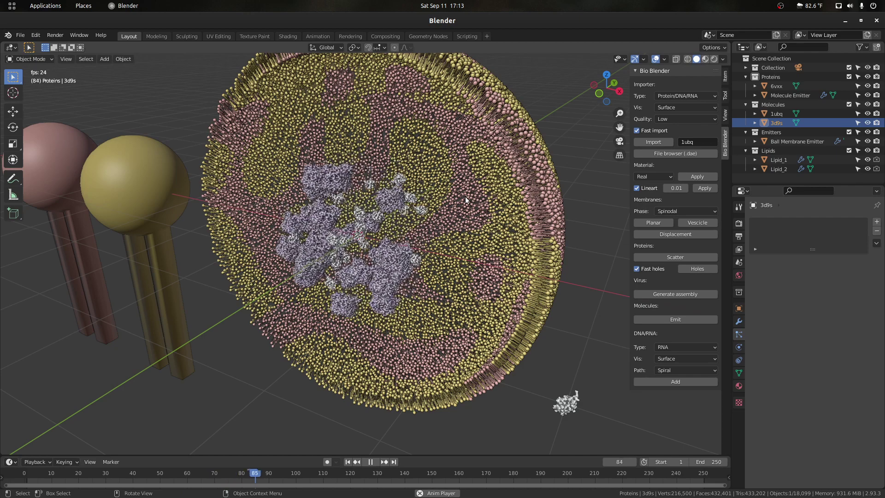
pyautogui.press('space')
pyautogui.scroll(5, 402, 204)
pyautogui.scroll(-5, 402, 203)
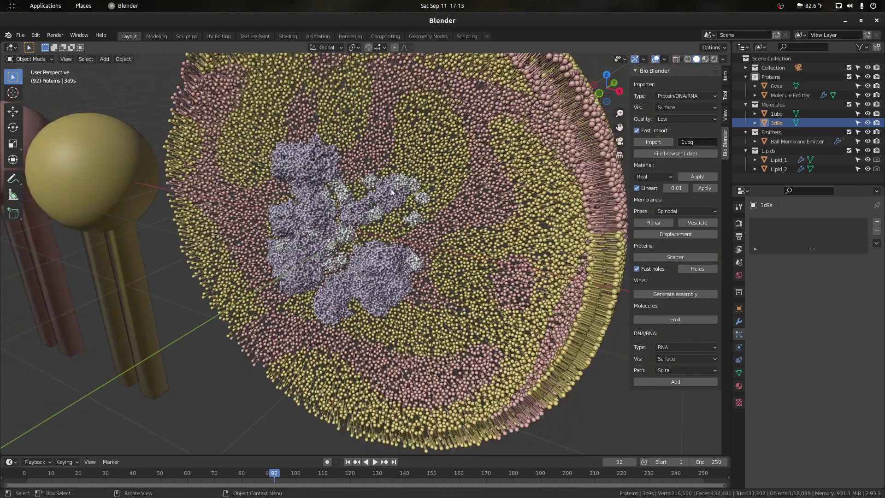
pyautogui.scroll(2, 403, 191)
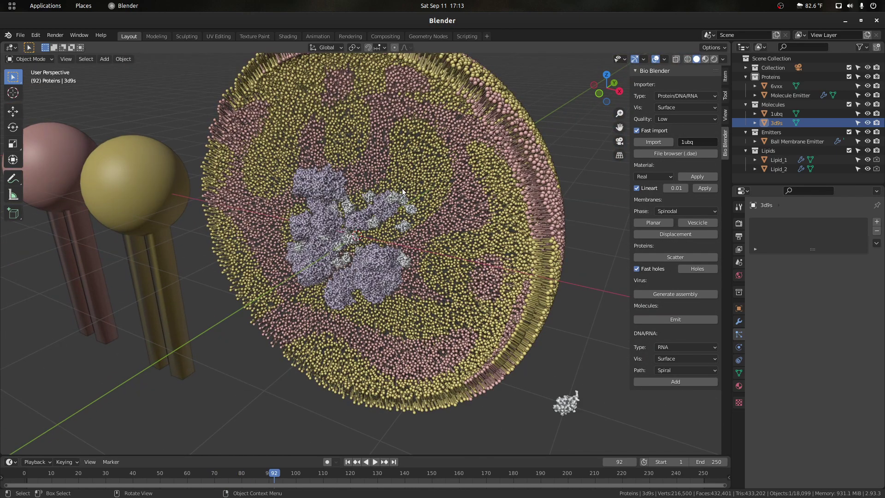